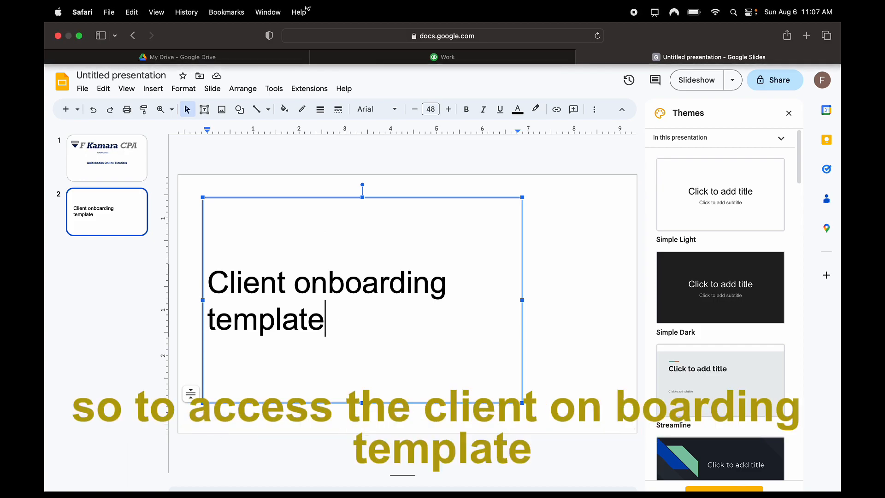
# Switch from the Google Slides deck back to the QuickBooks Add client form in the Work tab
pyautogui.click(446, 57)
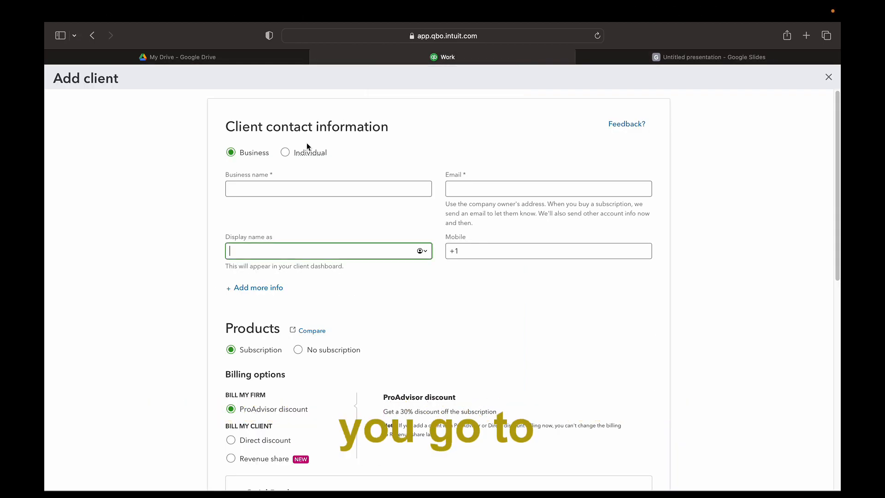
# Discard the Add client form, then review the empty Clients page (0 of 0) and its web address
pyautogui.click(828, 77)
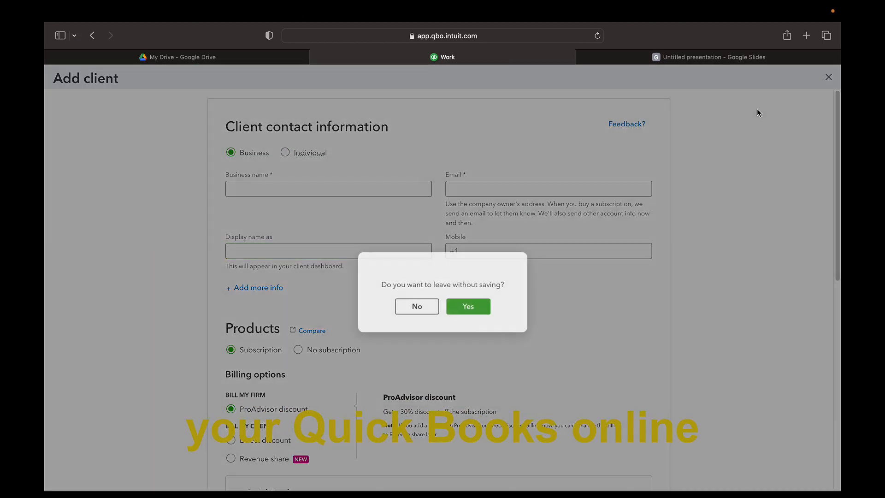
pyautogui.click(466, 306)
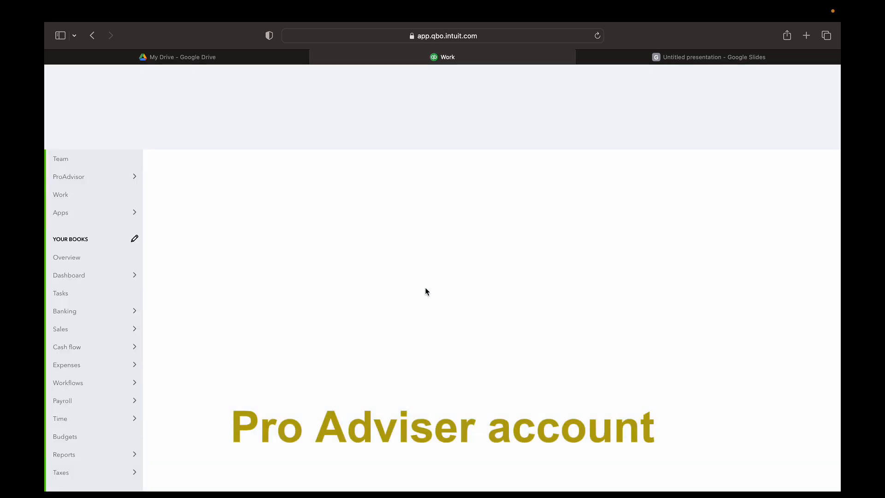
pyautogui.click(439, 37)
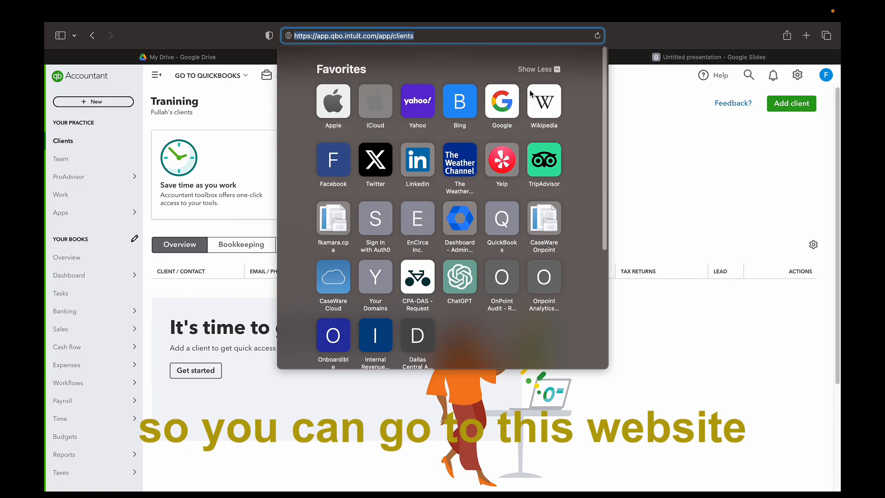
pyautogui.click(641, 118)
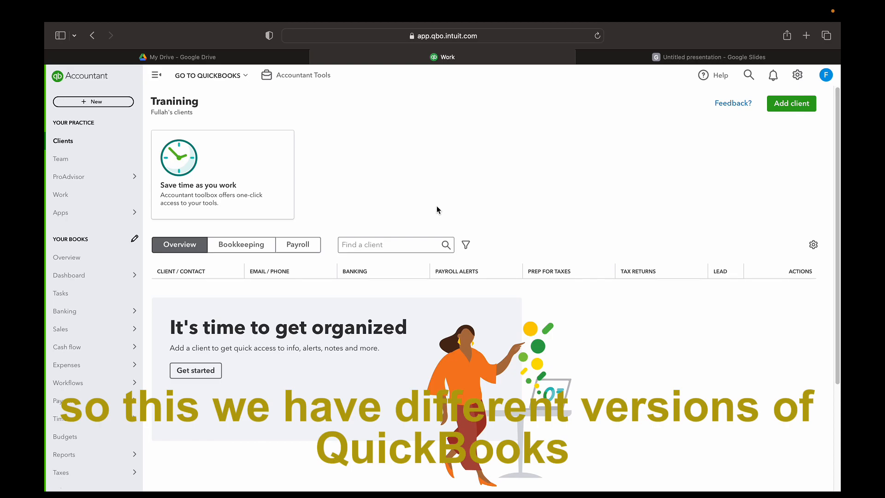
pyautogui.scroll(-5, 405, 193)
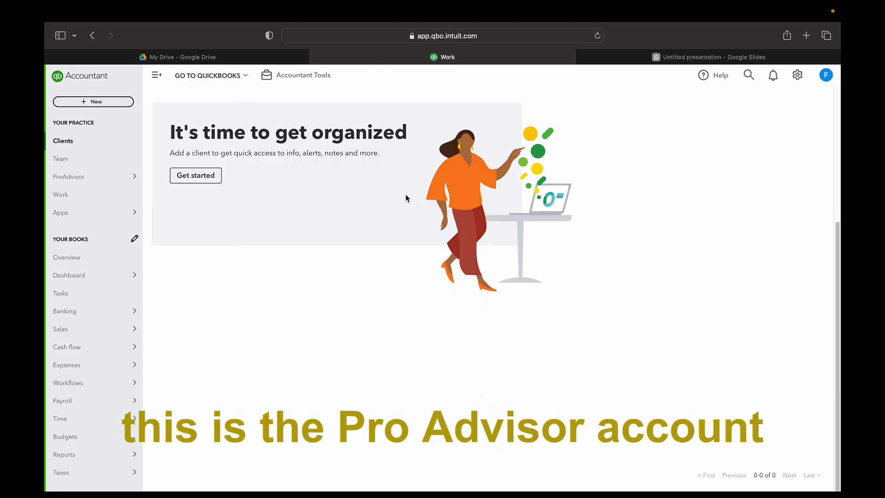
pyautogui.scroll(5, 405, 198)
pyautogui.moveTo(235, 193)
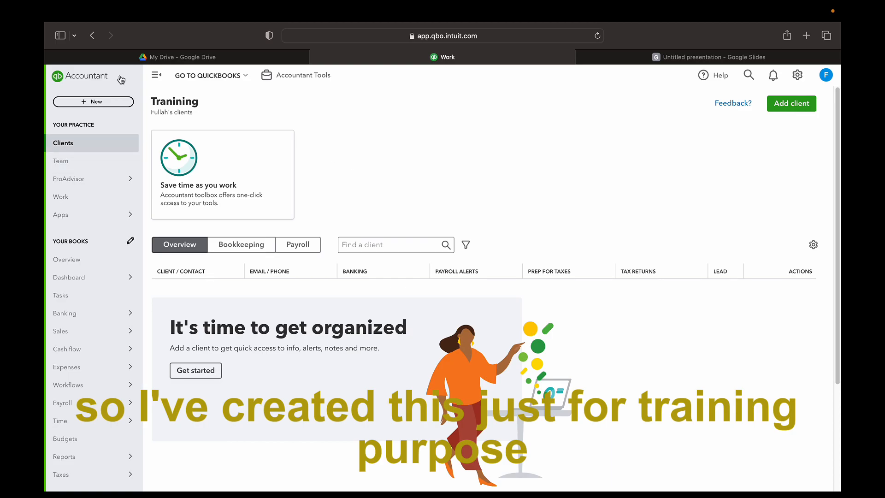
pyautogui.scroll(-5, 471, 181)
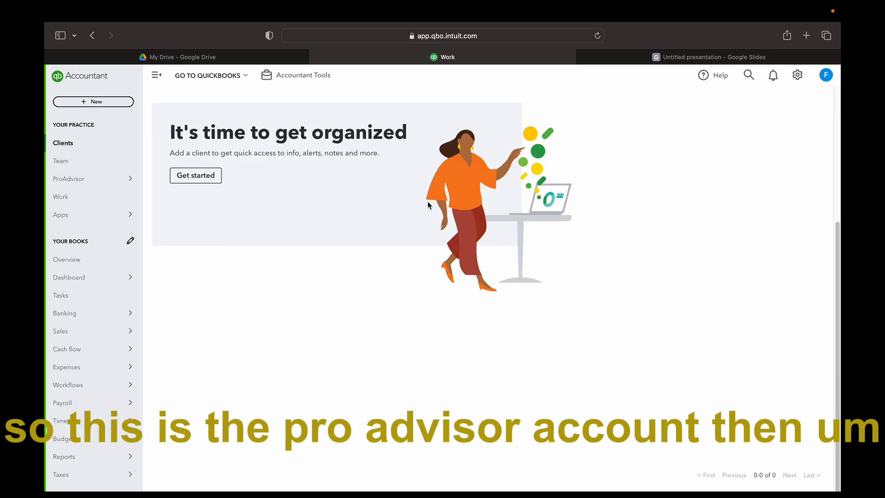
pyautogui.scroll(5, 430, 206)
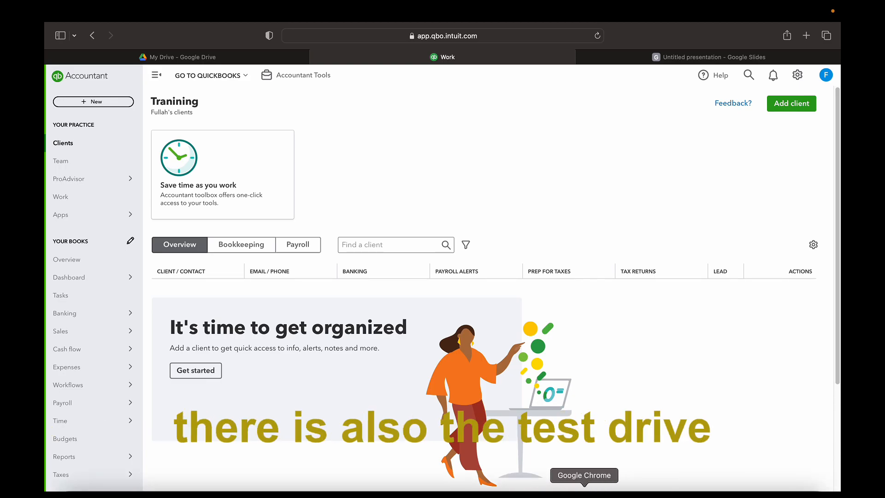
# Open the sample company's Banking page, dismiss the bank connection popup, then return to the Accountant window
pyautogui.click(609, 490)
pyautogui.scroll(-10, 542, 259)
pyautogui.scroll(4, 542, 259)
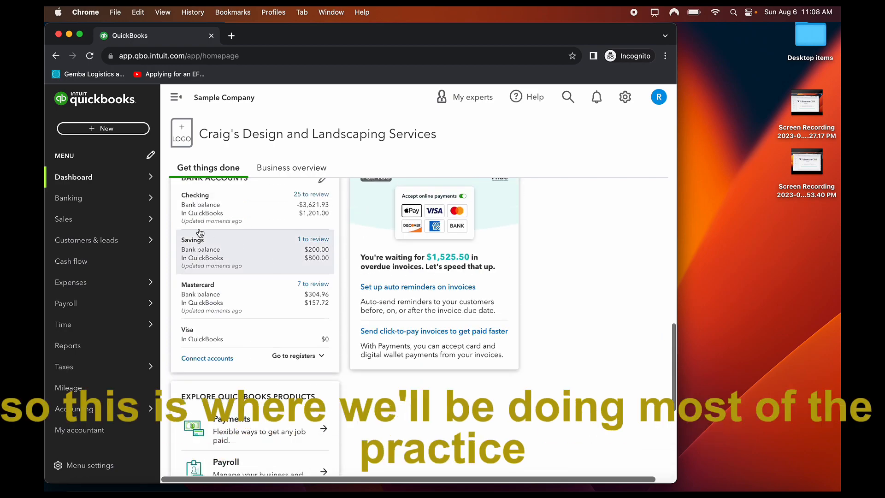
pyautogui.scroll(-3, 85, 258)
pyautogui.moveTo(116, 237)
pyautogui.scroll(3, 109, 288)
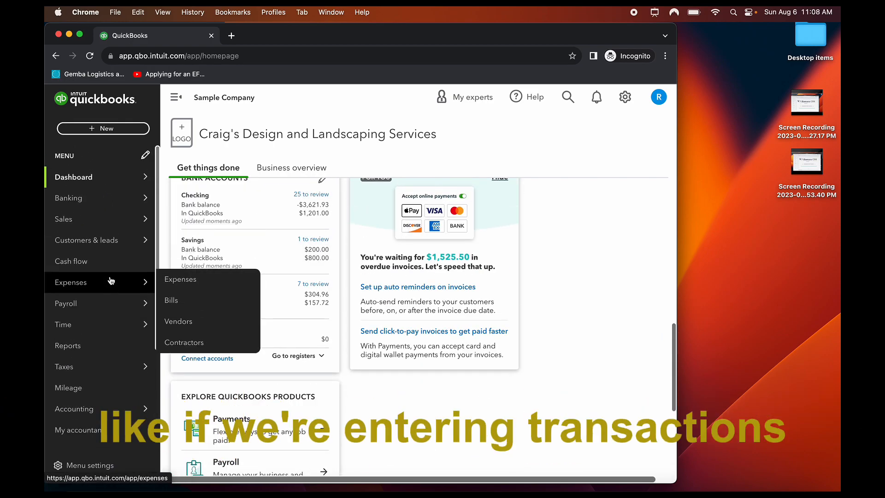
pyautogui.click(109, 207)
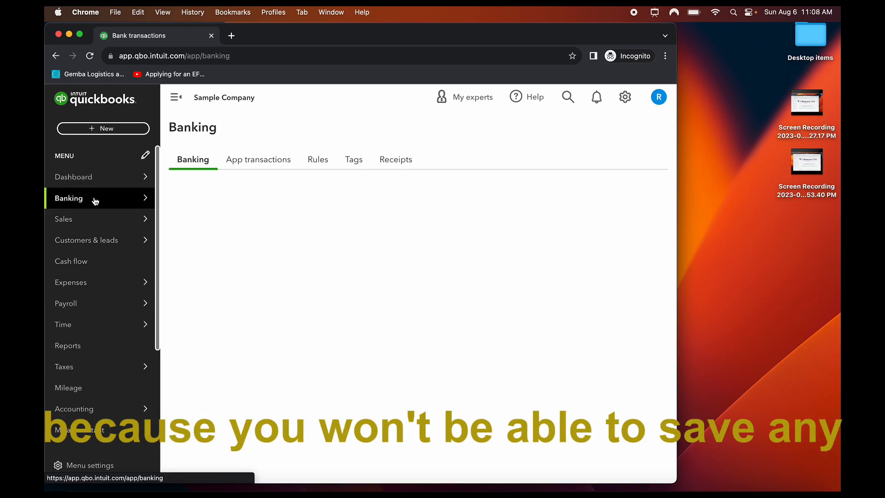
pyautogui.moveTo(79, 229)
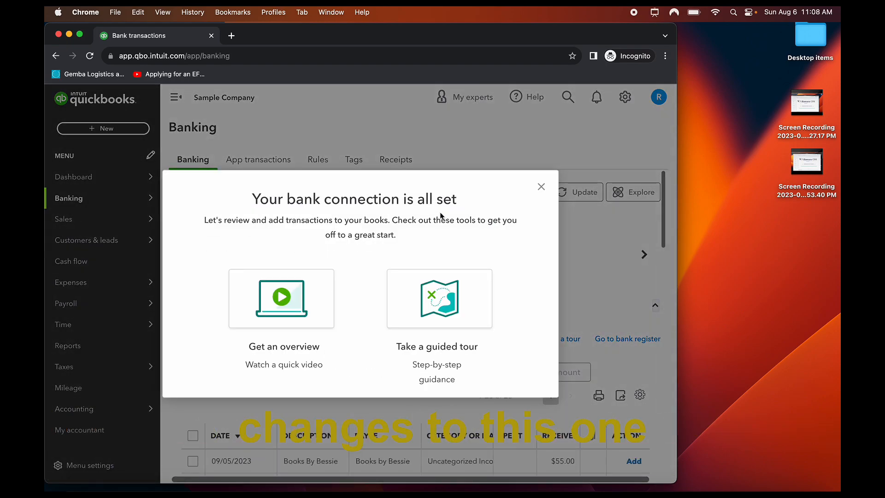
pyautogui.click(182, 253)
pyautogui.scroll(-15, 310, 303)
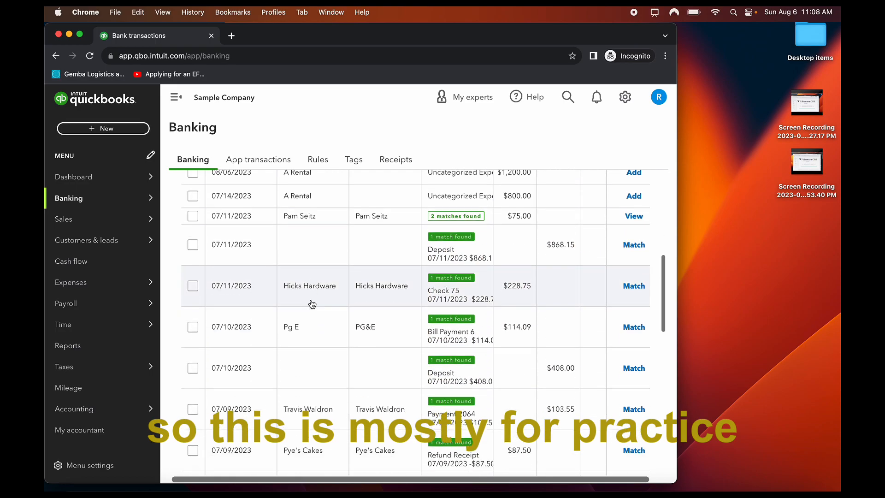
pyautogui.scroll(10, 313, 303)
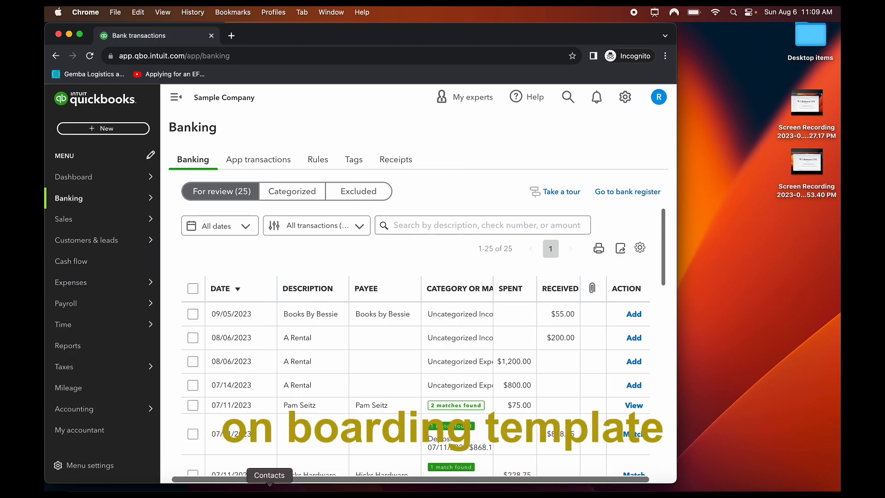
pyautogui.click(117, 494)
# Reload the Training firm's empty client list from Clients in the sidebar
pyautogui.scroll(-5, 457, 173)
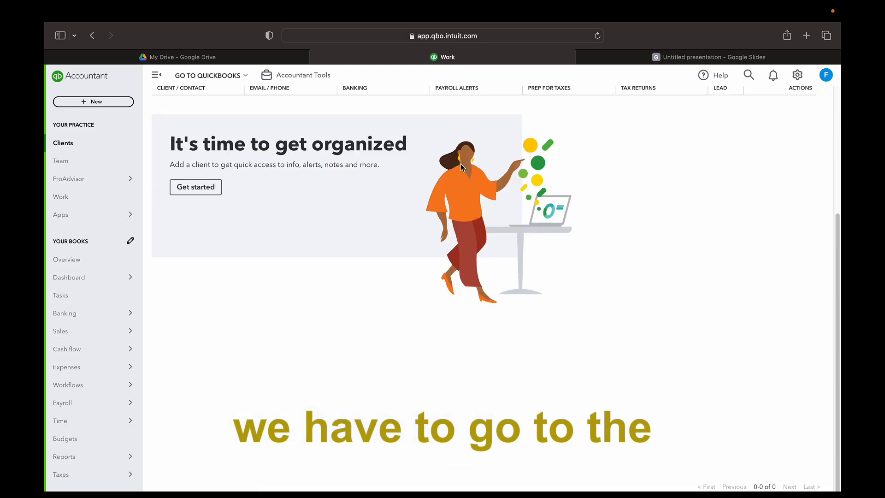
pyautogui.scroll(5, 461, 168)
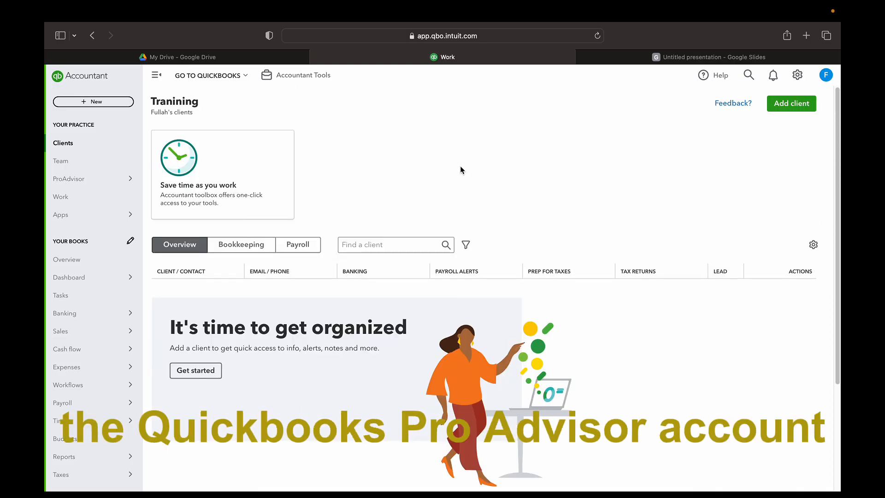
pyautogui.scroll(-2, 97, 230)
pyautogui.scroll(-3, 103, 266)
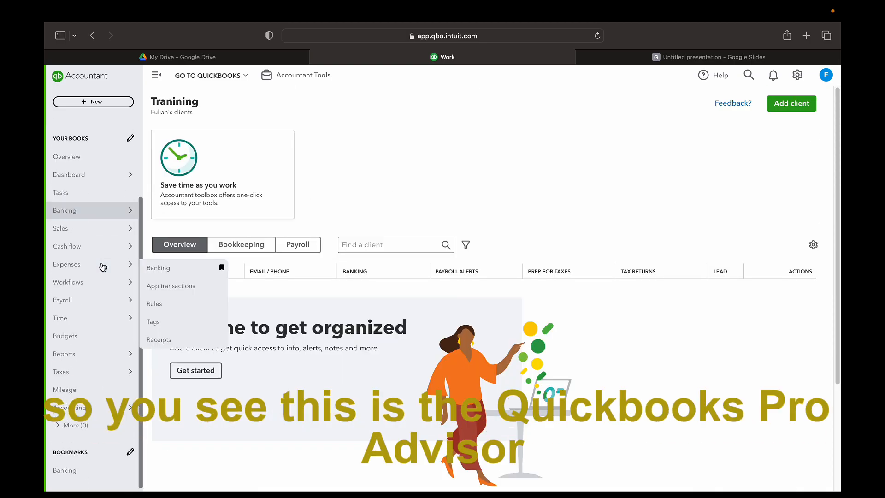
pyautogui.scroll(5, 103, 263)
pyautogui.moveTo(106, 210)
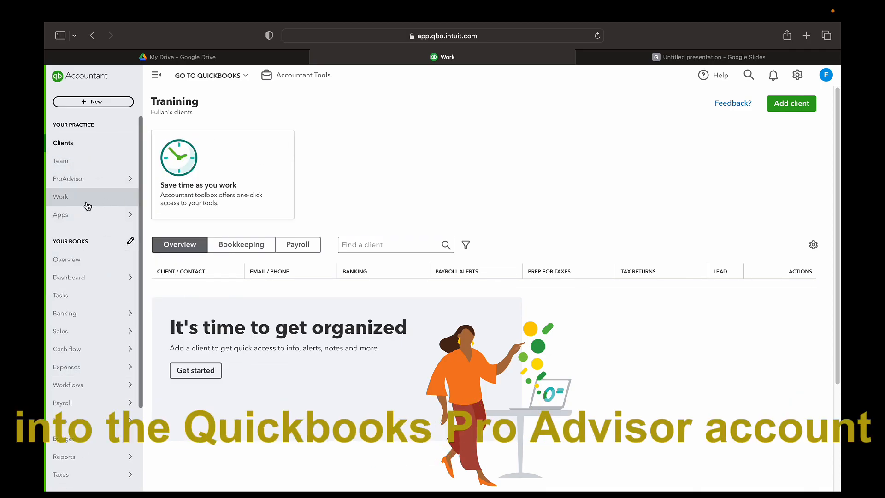
pyautogui.click(82, 148)
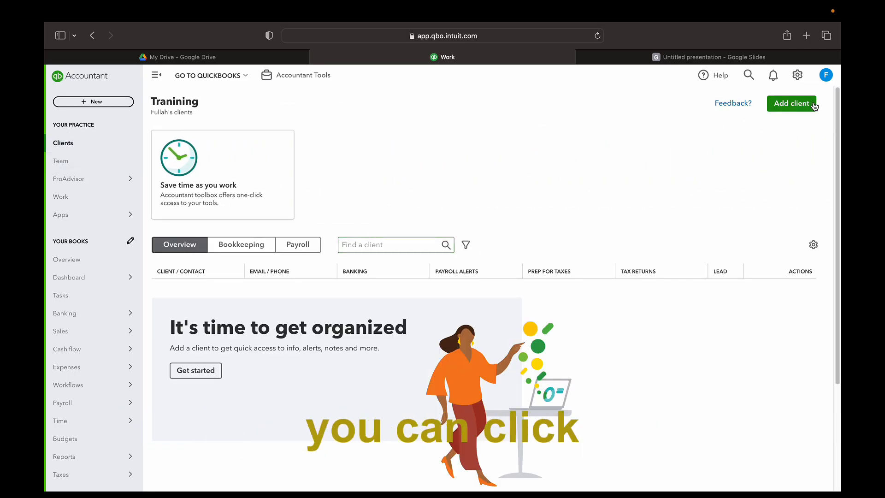
# Open the Team page showing the single active Primary Admin user
pyautogui.scroll(-5, 327, 267)
pyautogui.scroll(5, 326, 268)
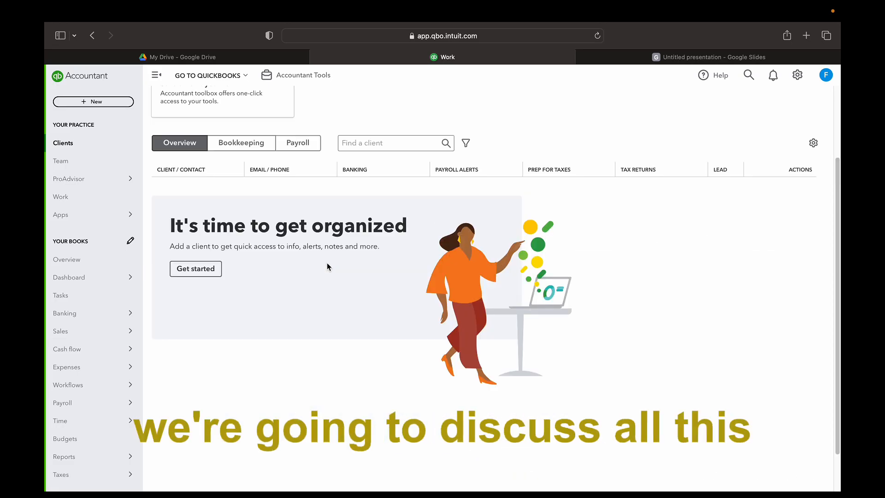
pyautogui.moveTo(79, 205)
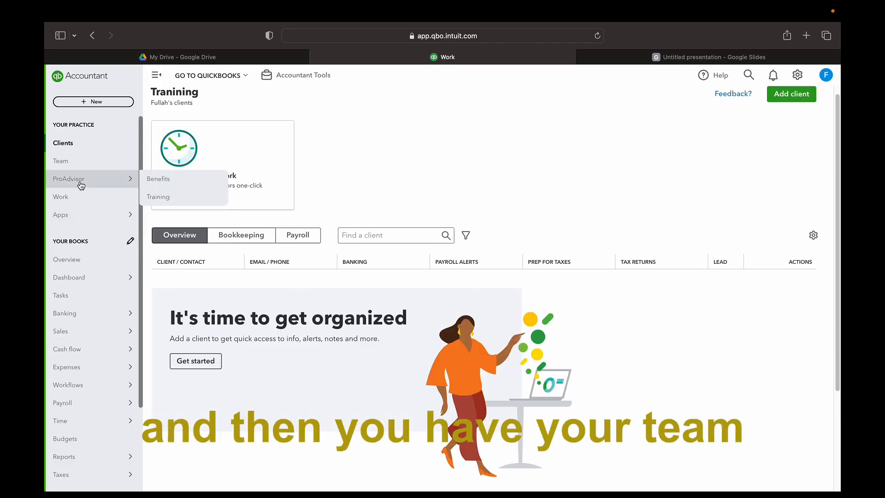
pyautogui.click(80, 163)
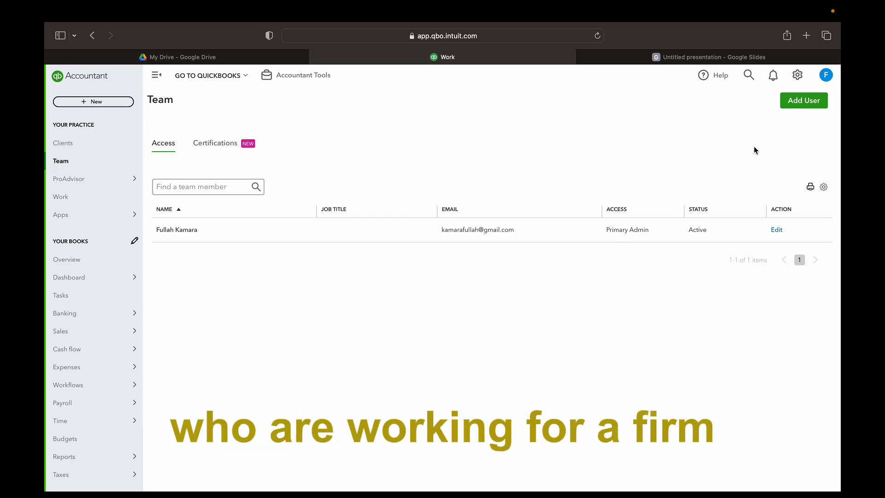
# Start adding a team user, then go to the ProAdvisor Training page
pyautogui.click(802, 101)
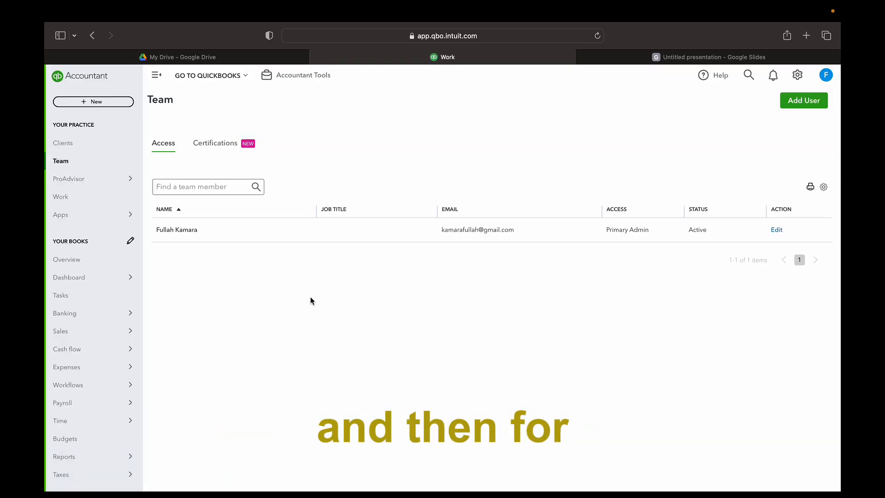
pyautogui.click(79, 186)
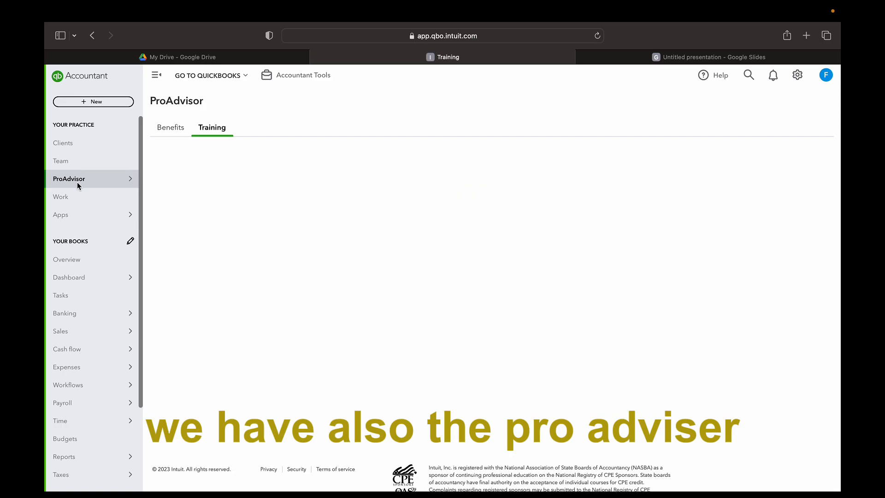
# View ProAdvisor membership benefits and the Personalized path, then open the Certification hub
pyautogui.scroll(-5, 355, 296)
pyautogui.scroll(5, 354, 295)
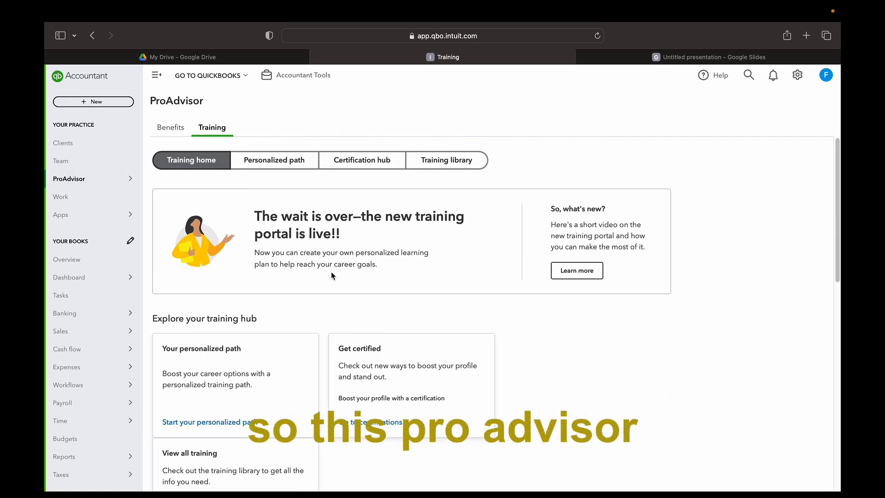
pyautogui.click(164, 128)
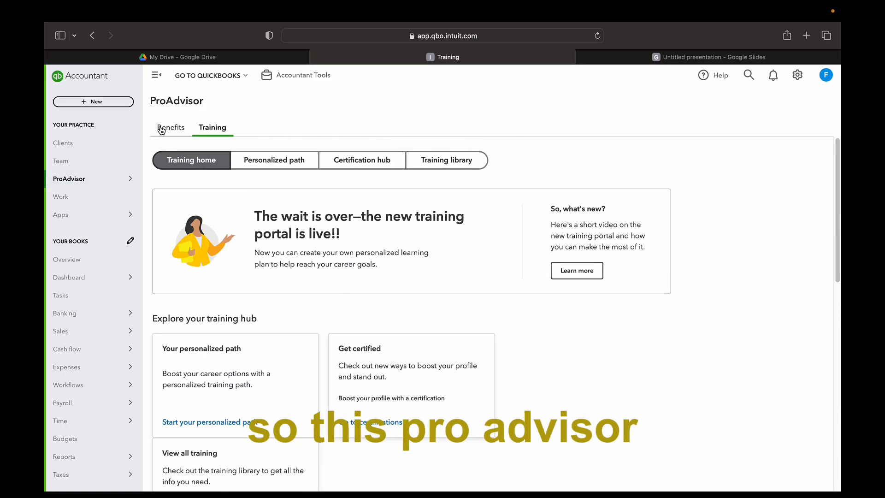
pyautogui.click(219, 128)
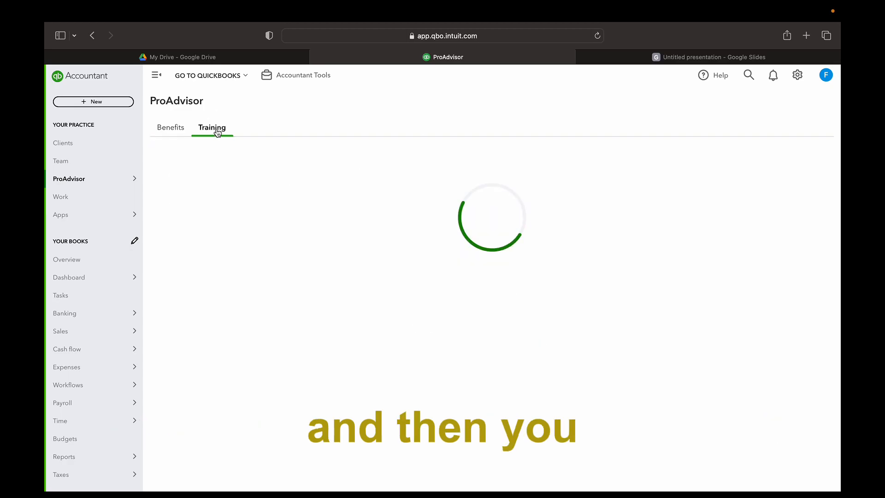
pyautogui.scroll(-5, 358, 265)
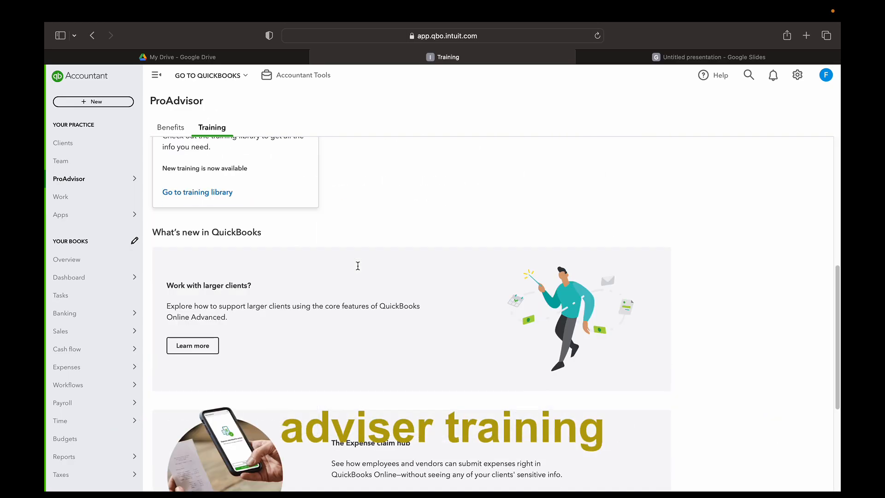
pyautogui.scroll(5, 358, 265)
pyautogui.click(299, 165)
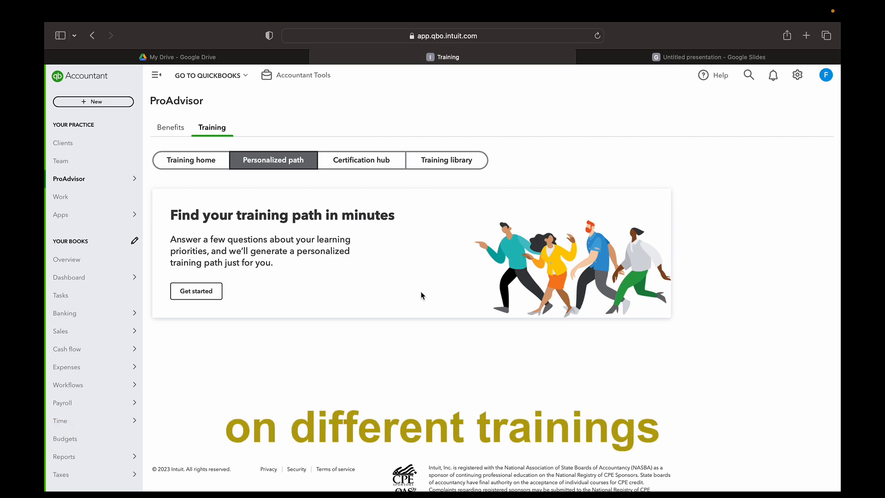
pyautogui.click(361, 160)
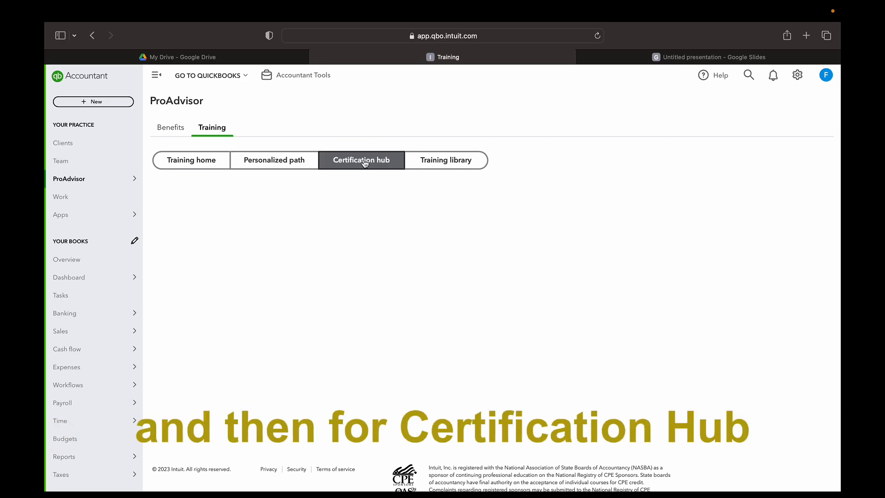
# Scroll through the Certification hub's certification prep steps and additional certifications
pyautogui.scroll(-3, 383, 304)
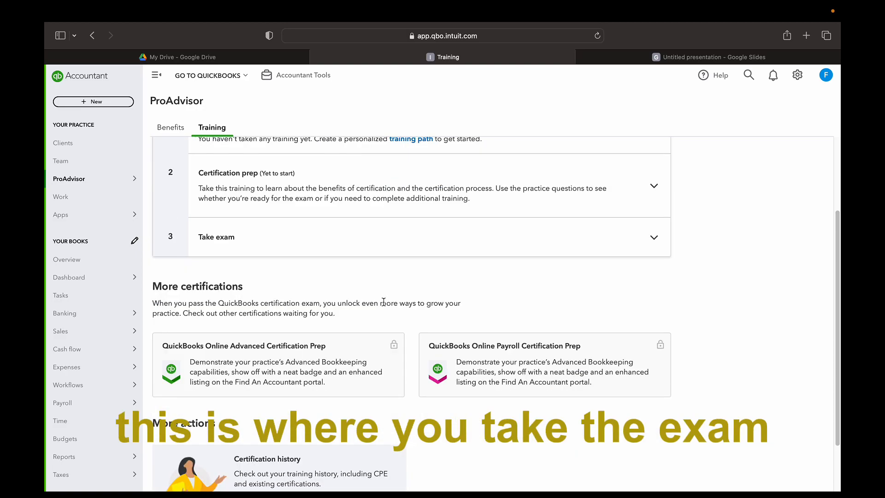
pyautogui.scroll(-1, 384, 305)
pyautogui.scroll(3, 385, 306)
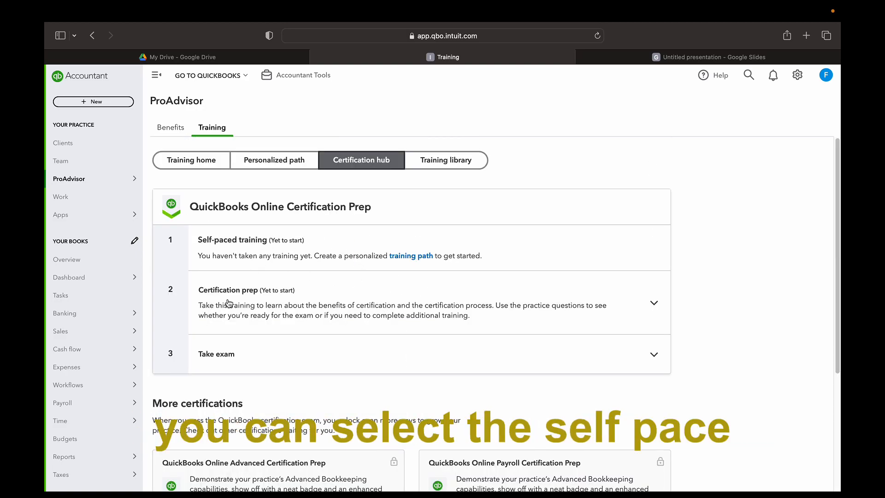
pyautogui.scroll(-1, 323, 295)
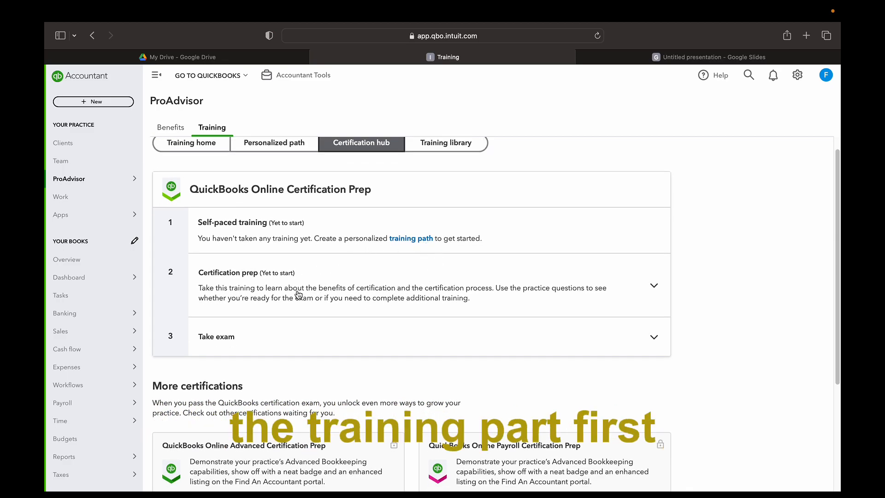
pyautogui.scroll(-1, 238, 302)
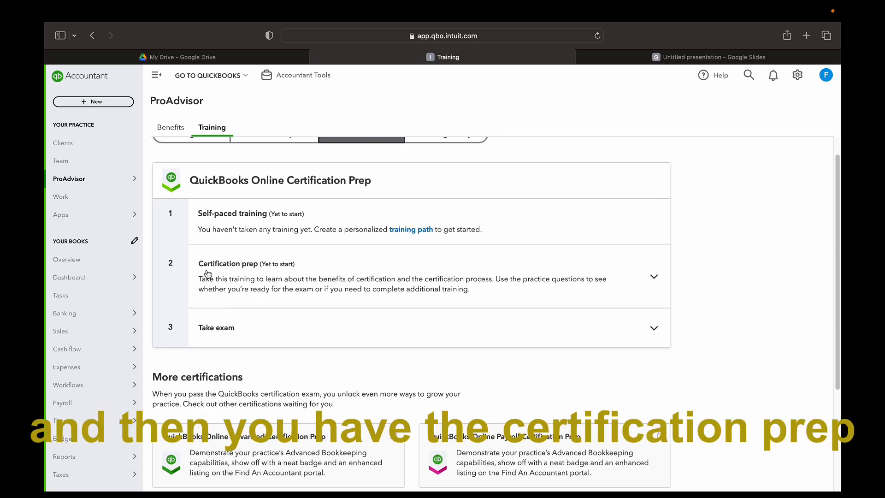
pyautogui.scroll(-2, 443, 306)
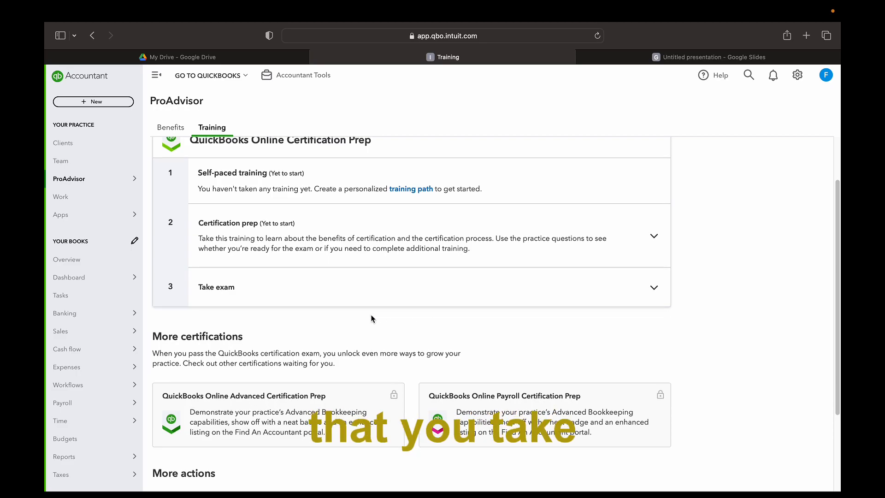
pyautogui.scroll(-2, 372, 315)
pyautogui.scroll(-4, 371, 314)
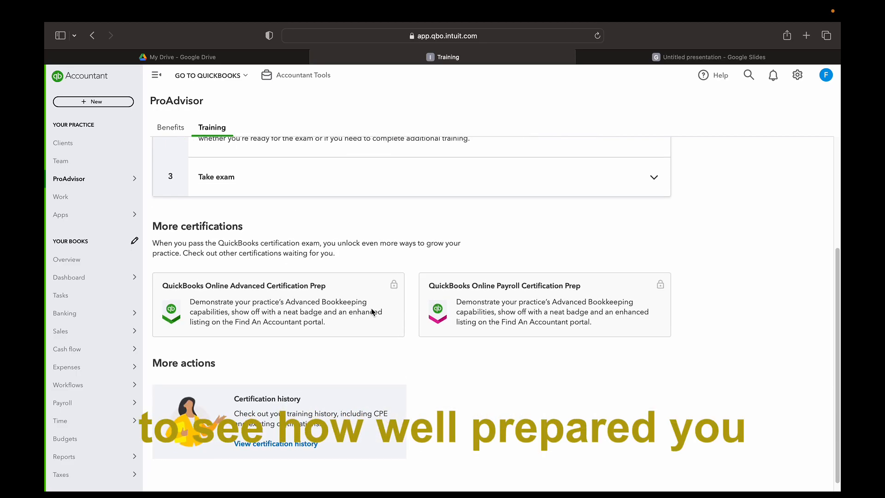
pyautogui.scroll(3, 481, 335)
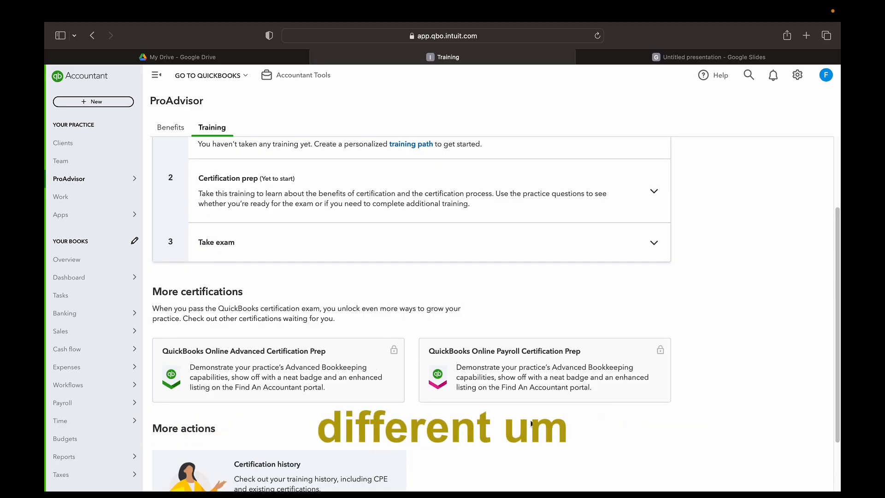
pyautogui.scroll(-3, 531, 424)
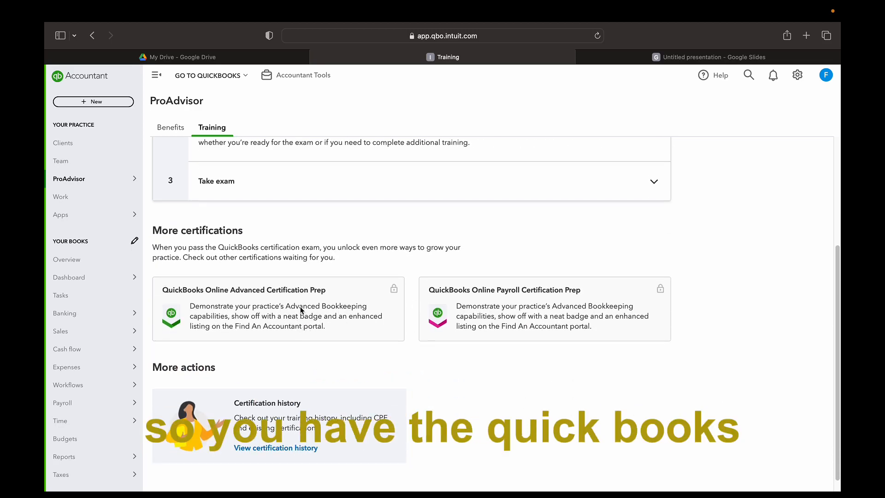
pyautogui.scroll(-3, 303, 314)
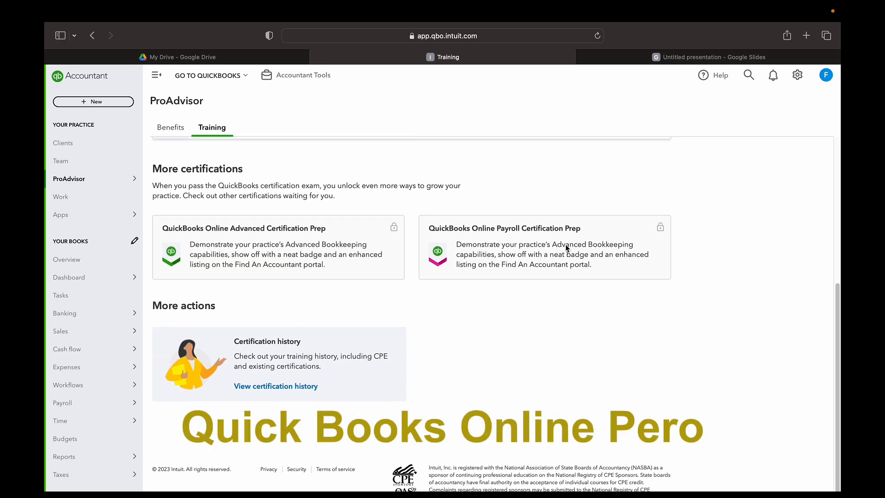
pyautogui.scroll(8, 567, 248)
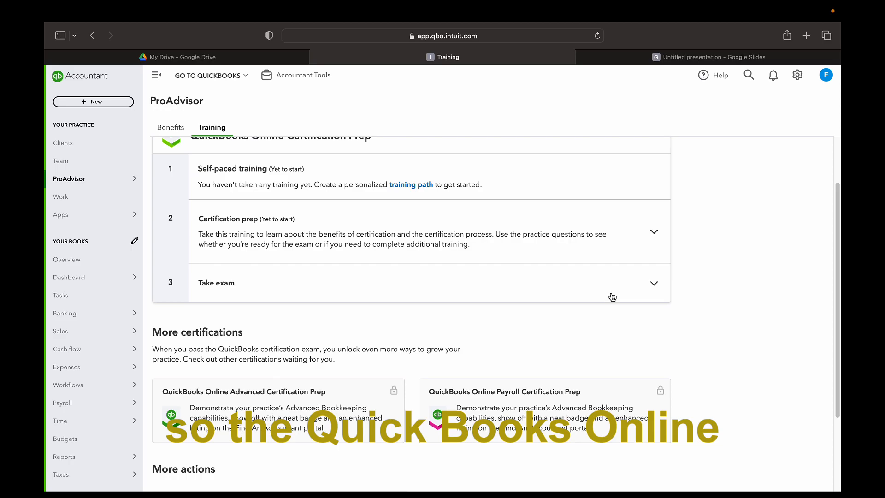
pyautogui.scroll(4, 610, 293)
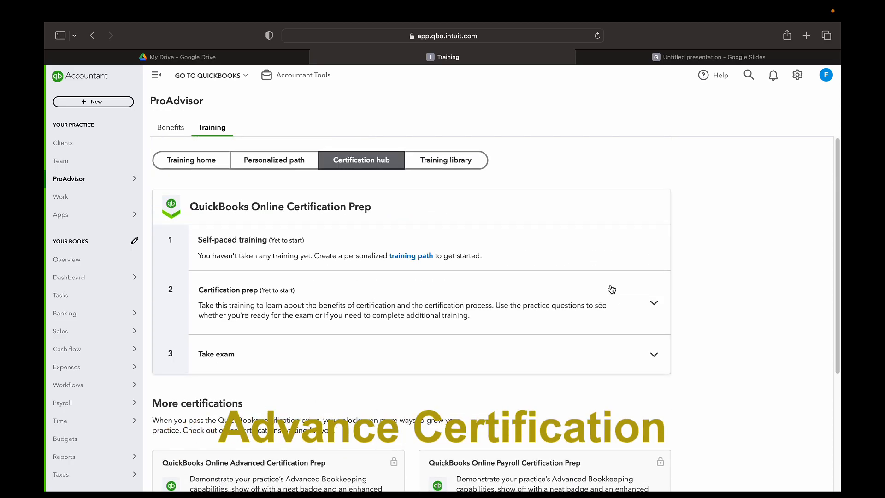
pyautogui.scroll(-4, 571, 298)
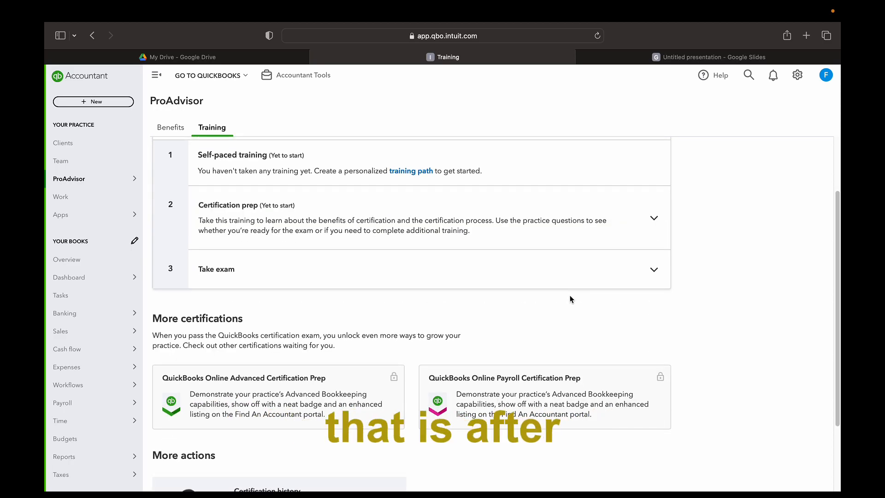
pyautogui.scroll(4, 570, 299)
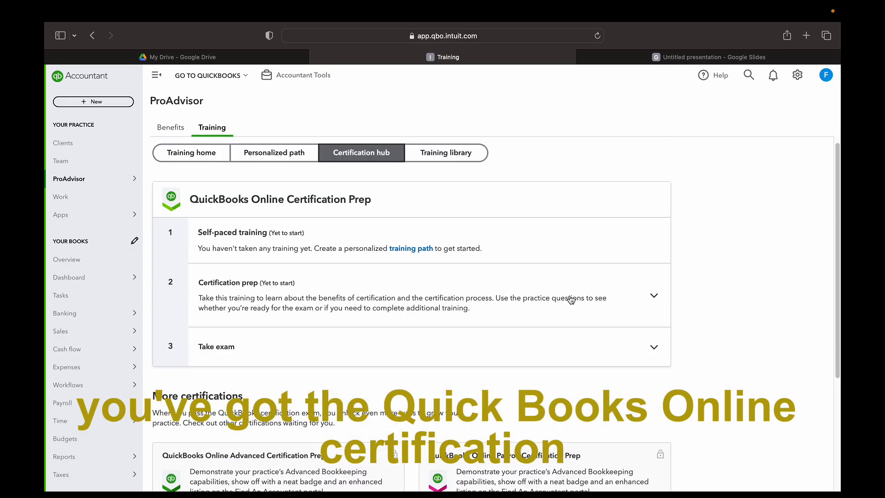
pyautogui.scroll(-3, 475, 238)
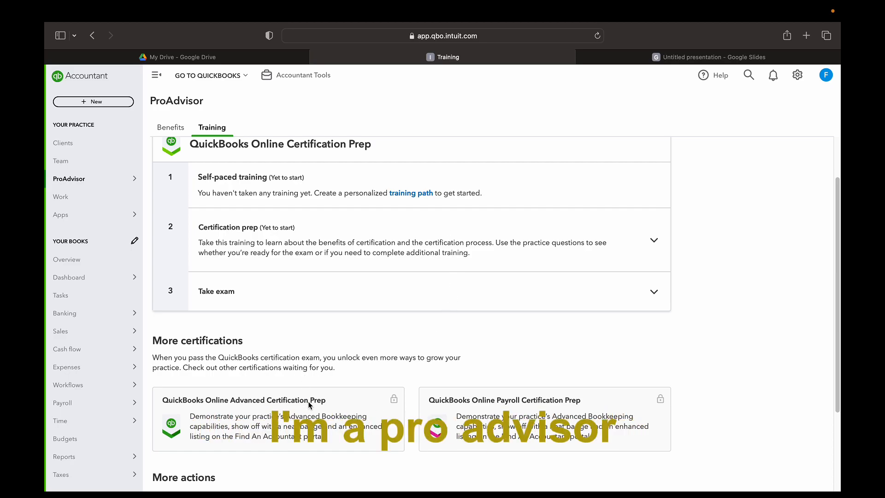
pyautogui.scroll(-1, 287, 429)
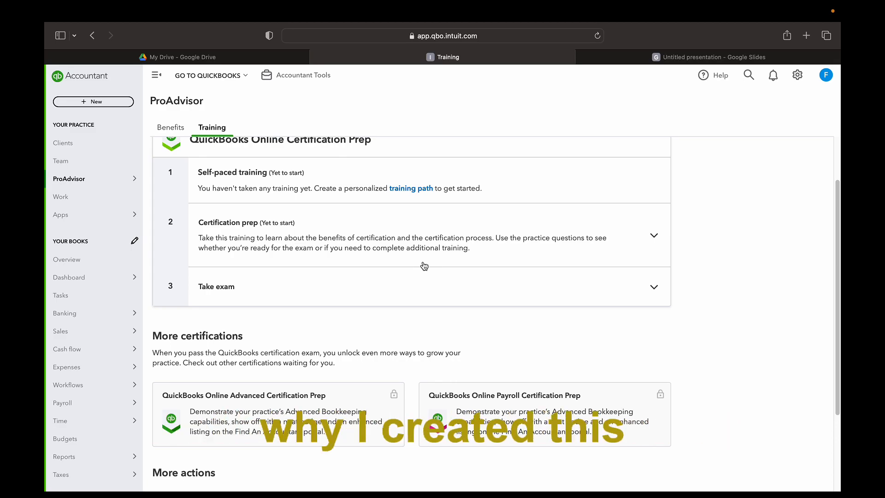
pyautogui.scroll(3, 419, 200)
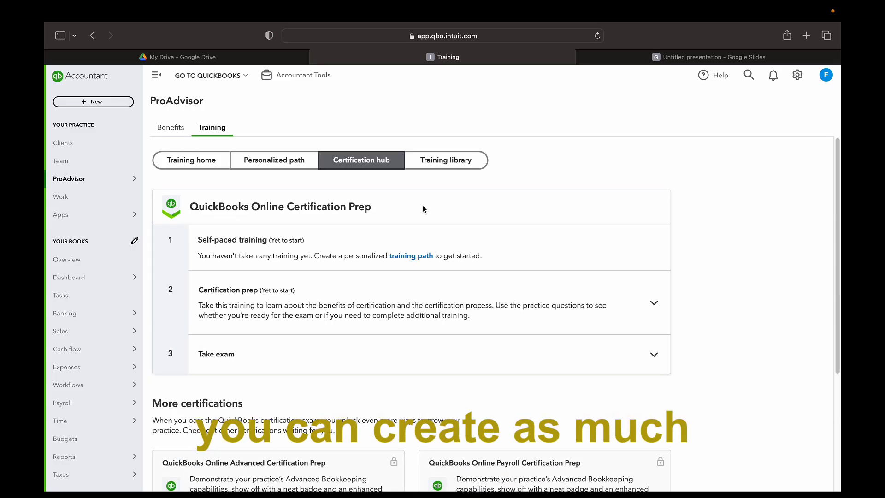
# Open the Work board listing the firm's 13 to-do tasks due this week
pyautogui.moveTo(93, 179)
pyautogui.scroll(-5, 336, 237)
pyautogui.scroll(4, 333, 247)
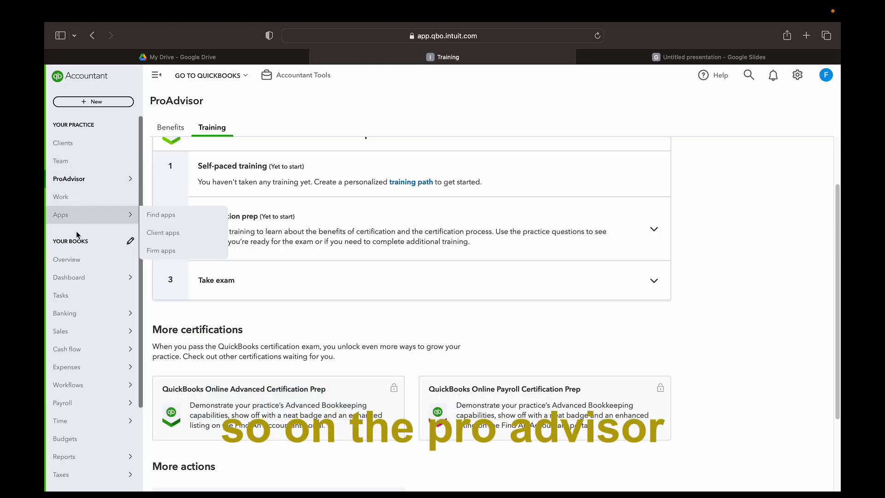
pyautogui.scroll(-5, 75, 305)
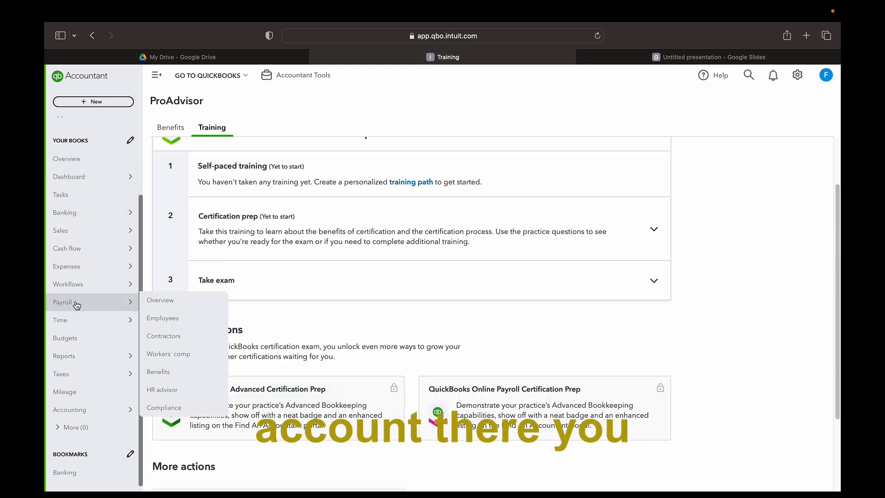
pyautogui.scroll(5, 76, 304)
pyautogui.click(86, 200)
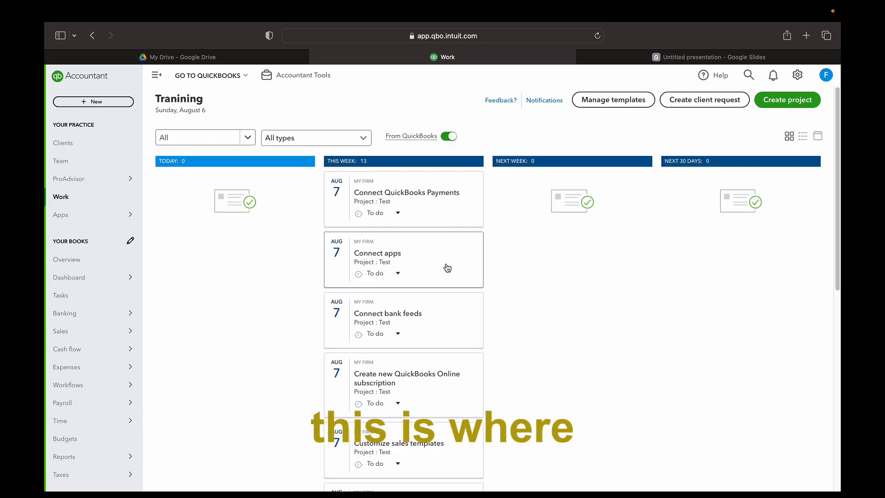
# Bring up and dismiss the right-click options for the word QuickBooks on the Work board
pyautogui.rightClick(421, 191)
pyautogui.click(630, 272)
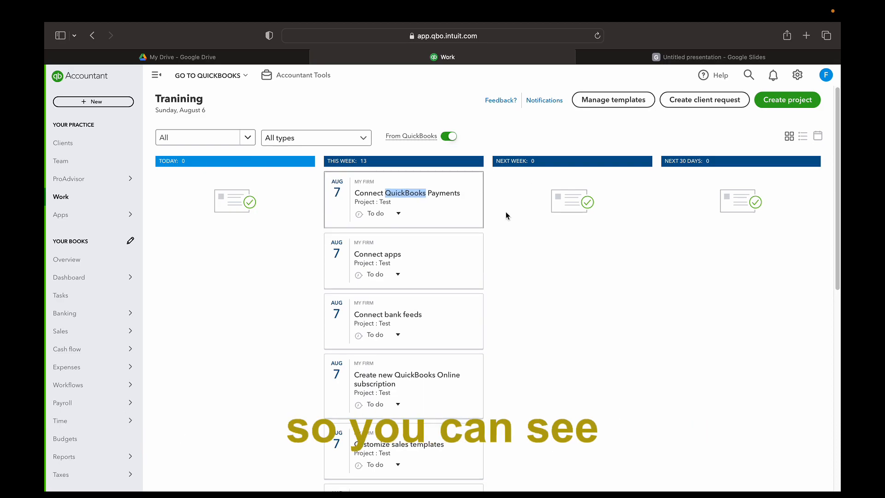
pyautogui.scroll(-6, 506, 210)
pyautogui.scroll(6, 506, 215)
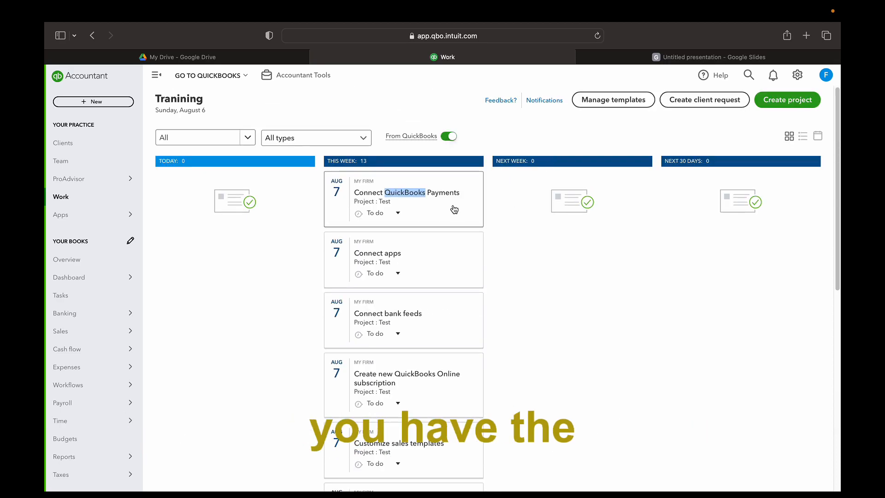
# Inspect the Test project's Connect QuickBooks Payments task, close the Edit project panel, and start a new project
pyautogui.click(453, 208)
pyautogui.scroll(-2, 701, 241)
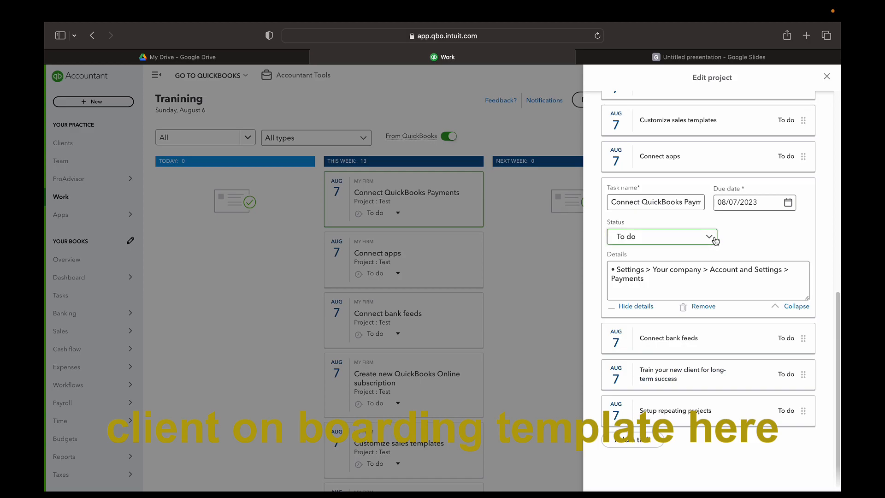
pyautogui.scroll(10, 710, 240)
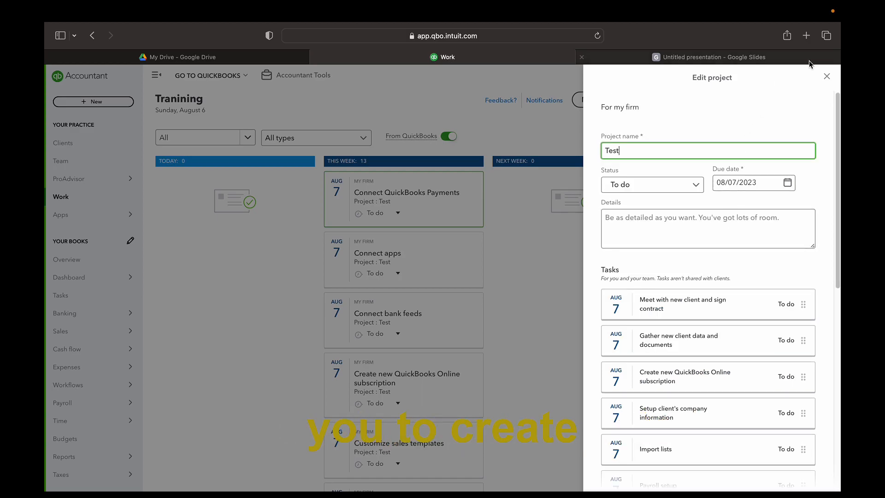
pyautogui.click(827, 77)
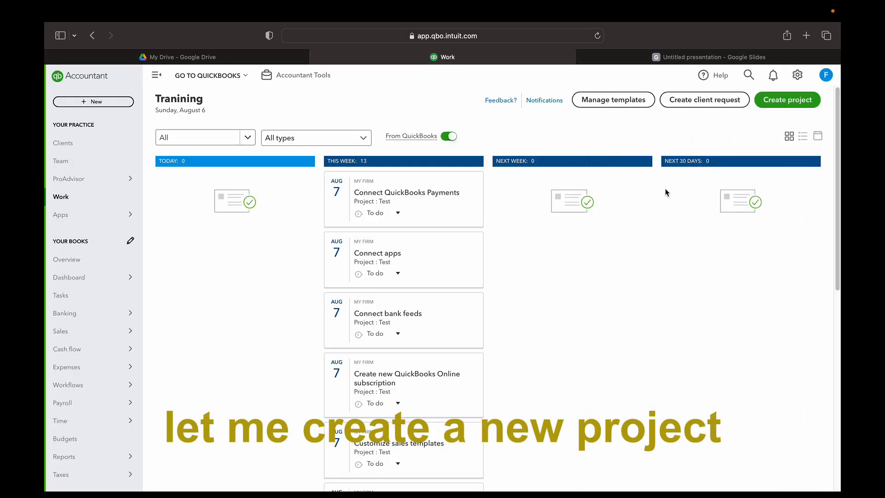
pyautogui.click(788, 100)
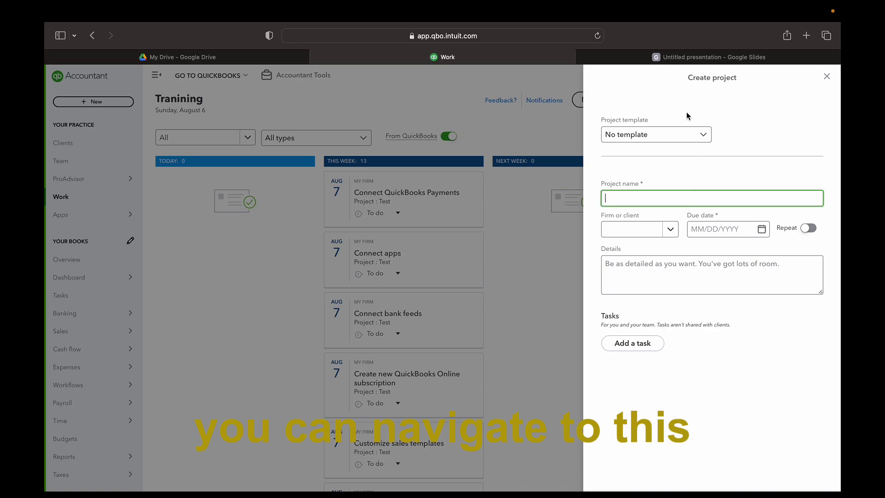
# Restart the new project form and open the project template list
pyautogui.click(826, 76)
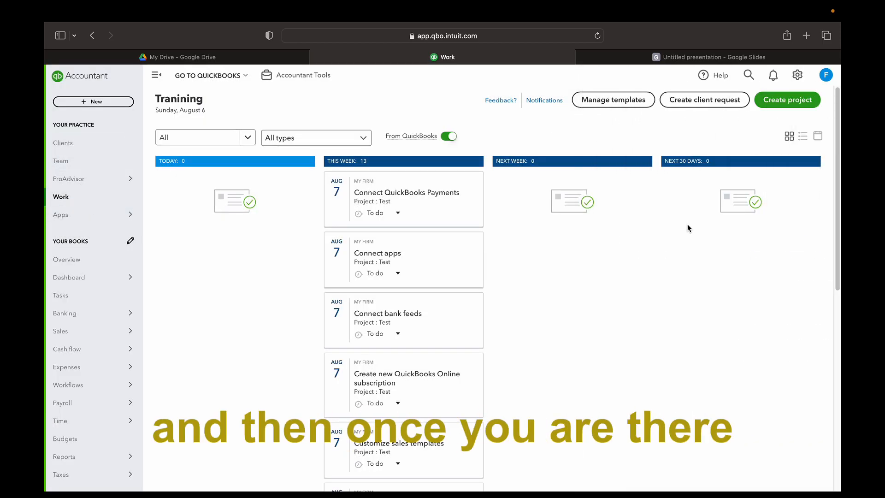
pyautogui.click(794, 102)
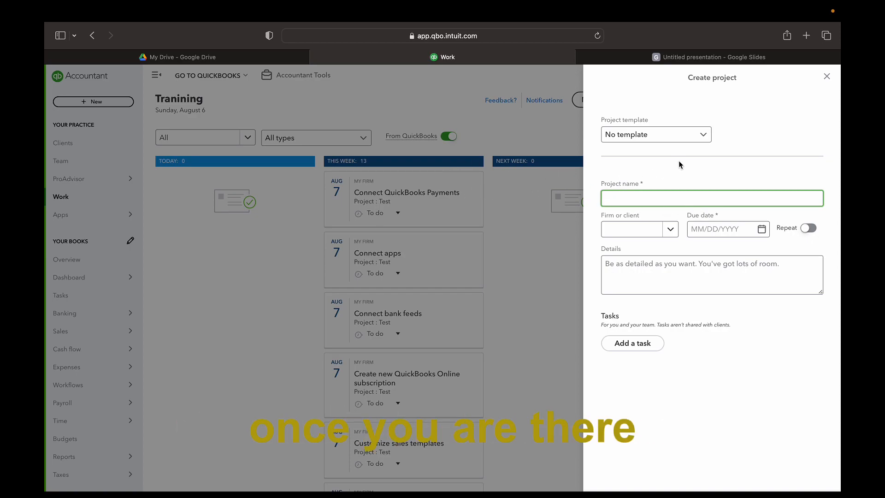
pyautogui.click(701, 142)
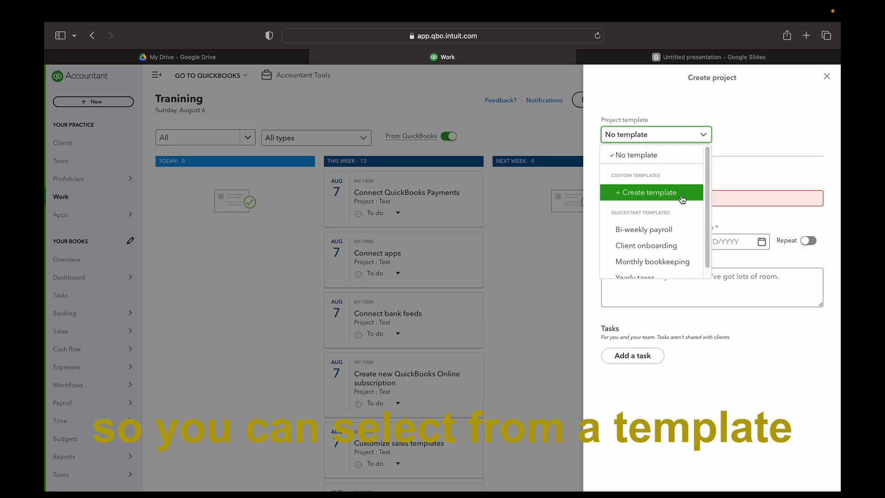
# Apply the Client onboarding template and review its preloaded tasks such as Payroll setup
pyautogui.scroll(-1, 667, 225)
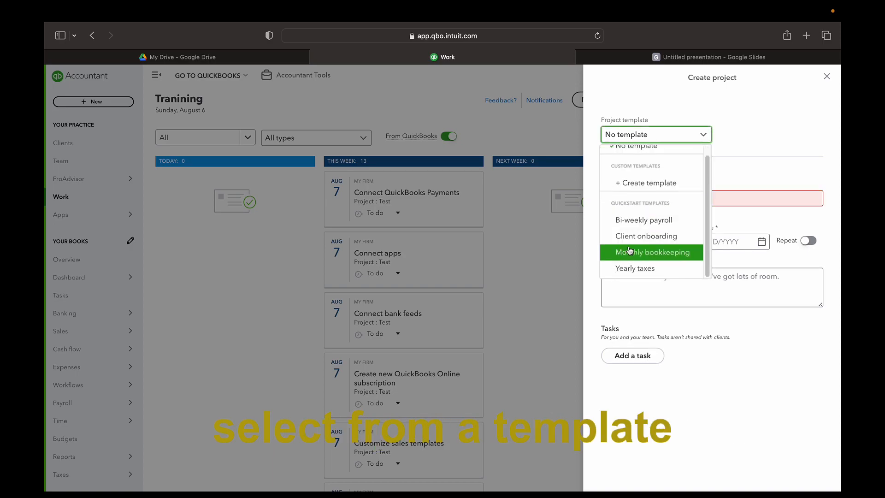
pyautogui.click(660, 242)
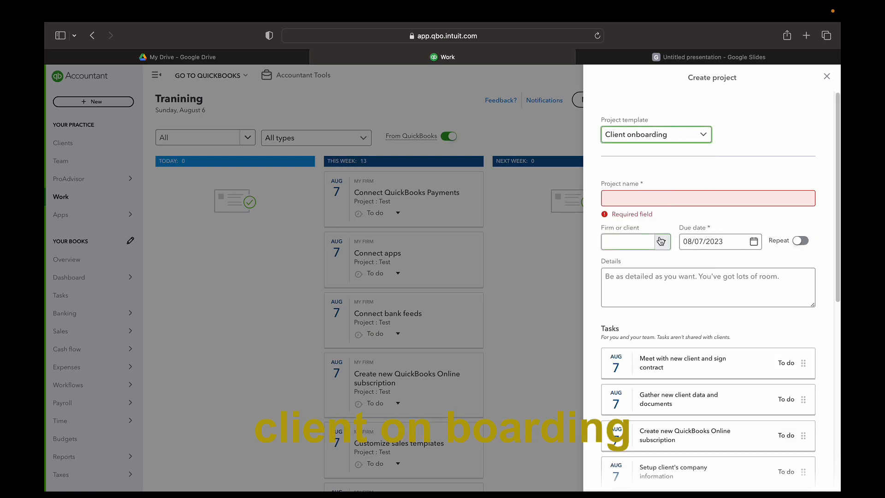
pyautogui.scroll(-4, 765, 260)
pyautogui.scroll(-4, 765, 263)
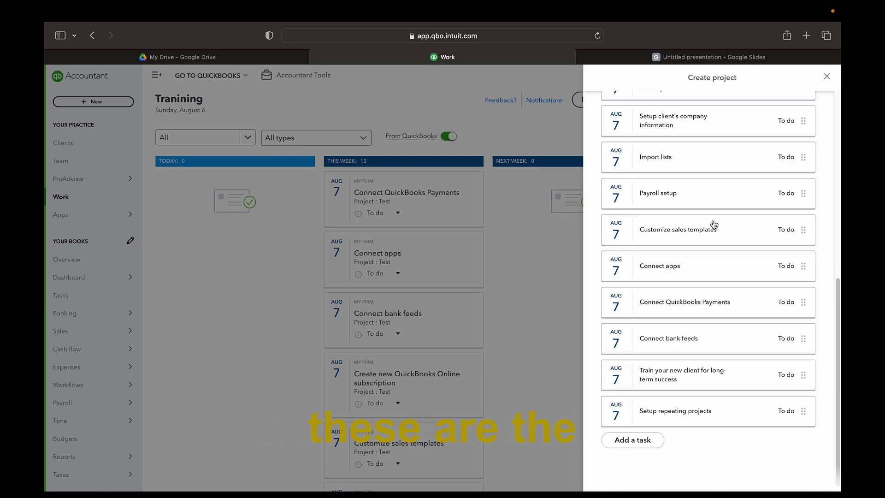
pyautogui.scroll(2, 710, 227)
pyautogui.scroll(6, 709, 227)
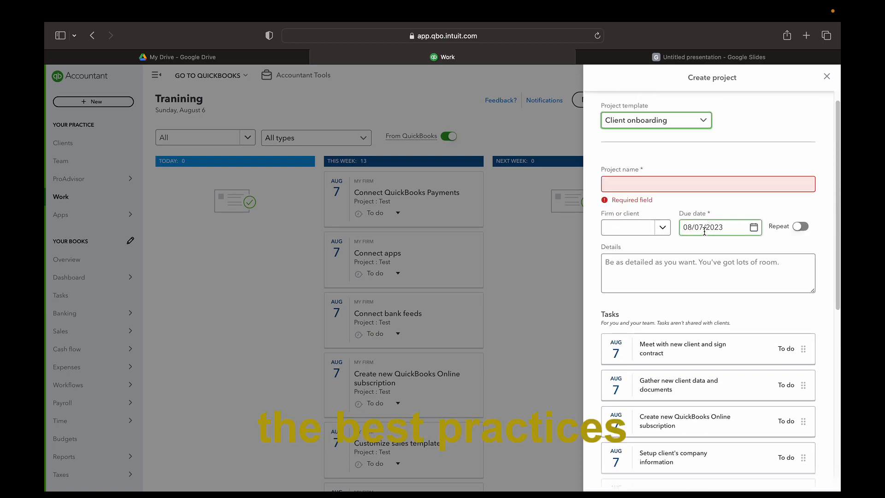
pyautogui.scroll(-8, 707, 258)
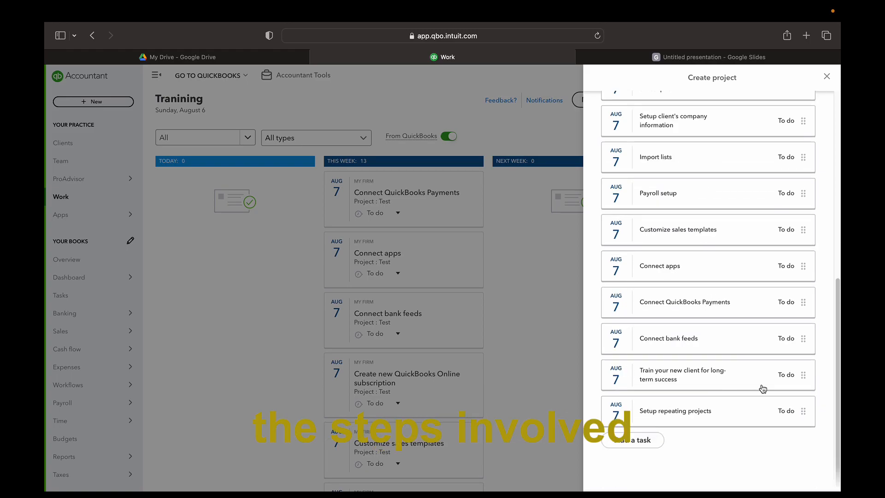
pyautogui.scroll(8, 765, 383)
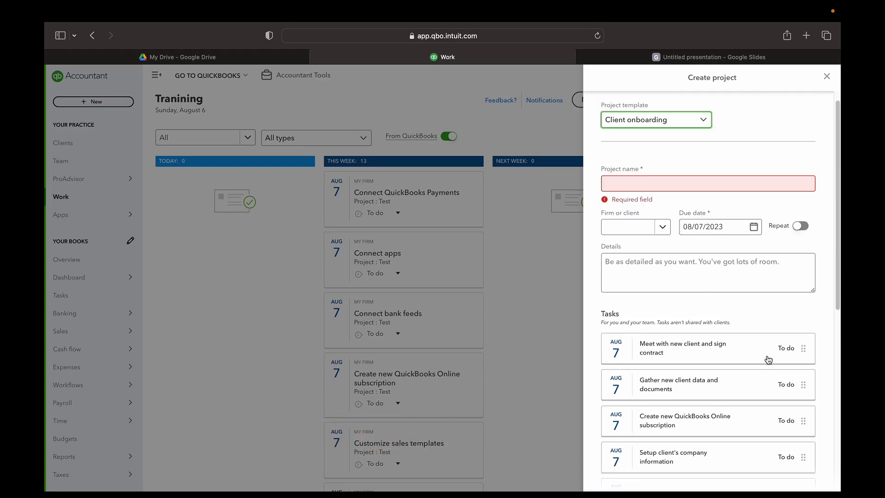
pyautogui.scroll(1, 768, 362)
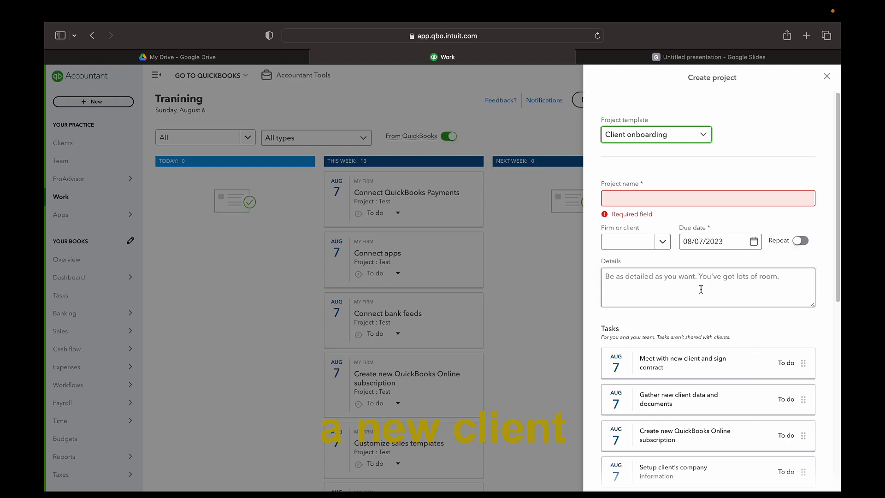
pyautogui.click(665, 197)
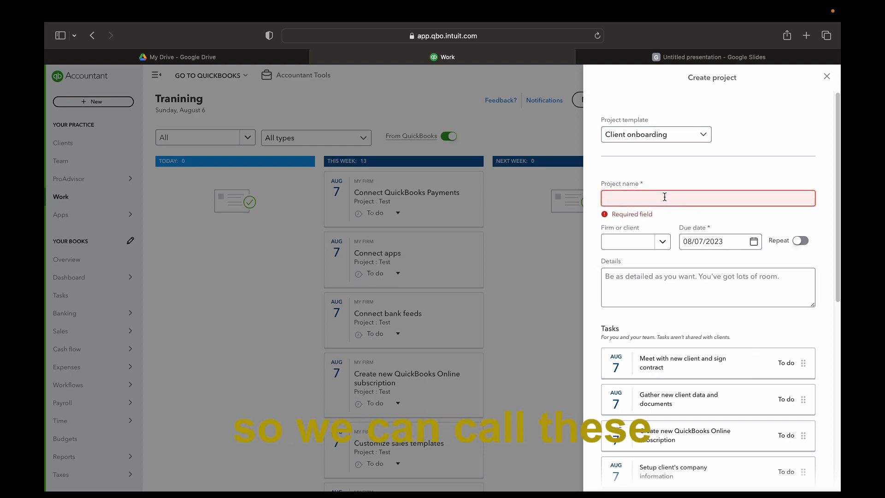
# Name the project Testing 2 and assign it to My firm
pyautogui.write('Testing 2')
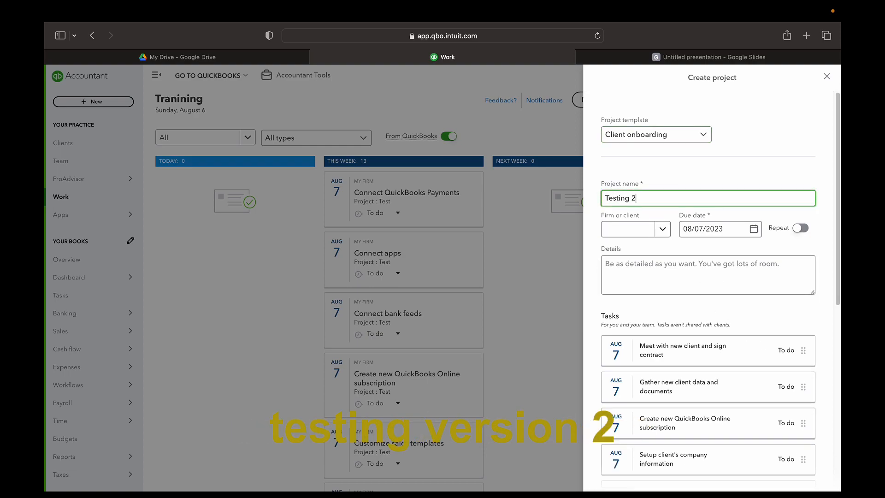
pyautogui.click(661, 231)
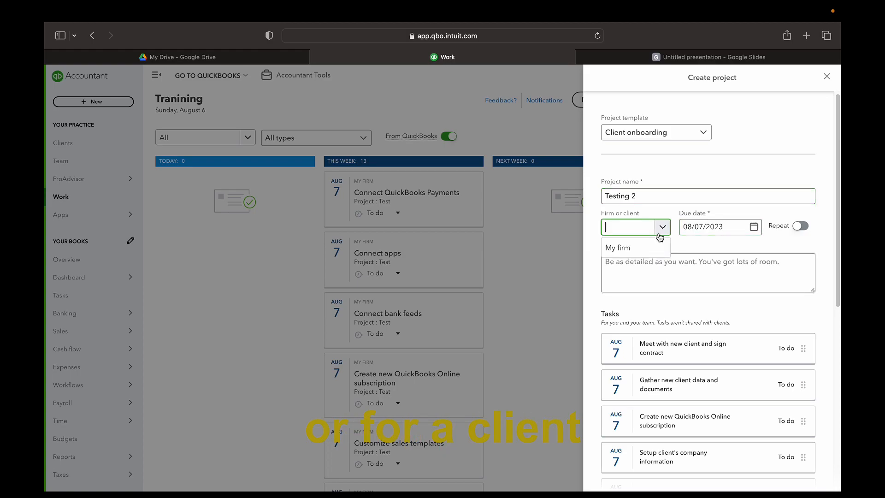
pyautogui.click(632, 248)
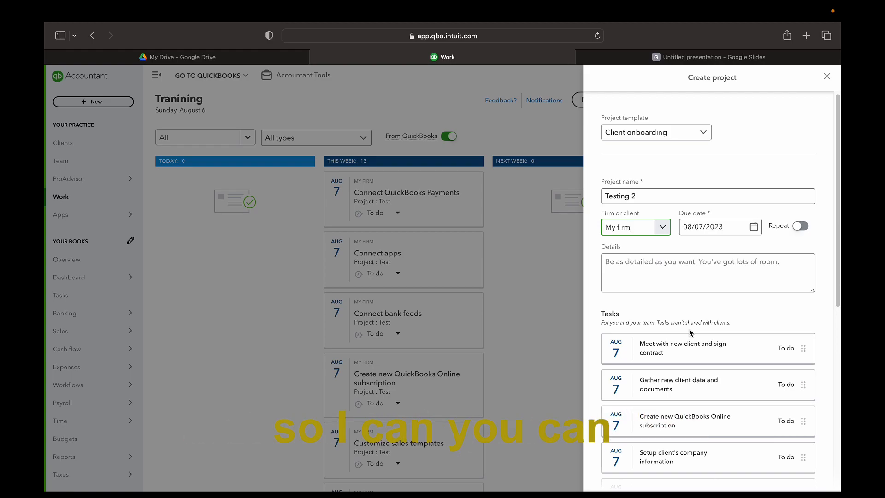
pyautogui.scroll(-2, 802, 216)
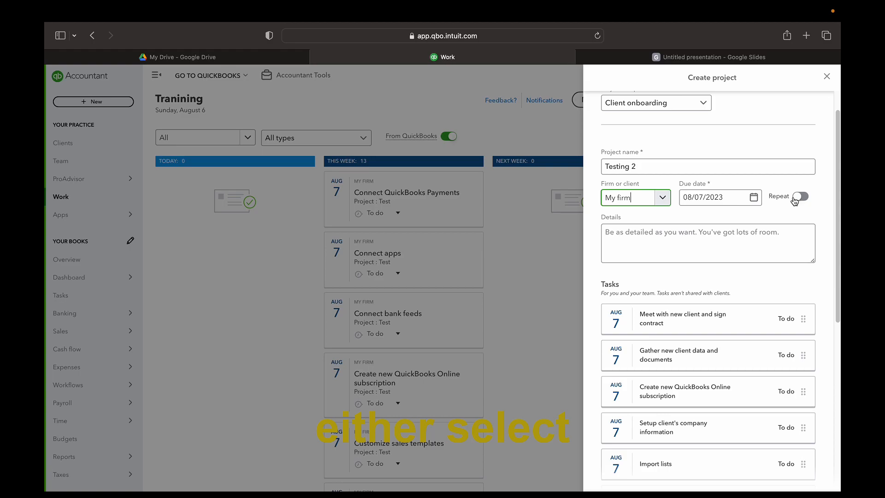
pyautogui.scroll(-2, 739, 342)
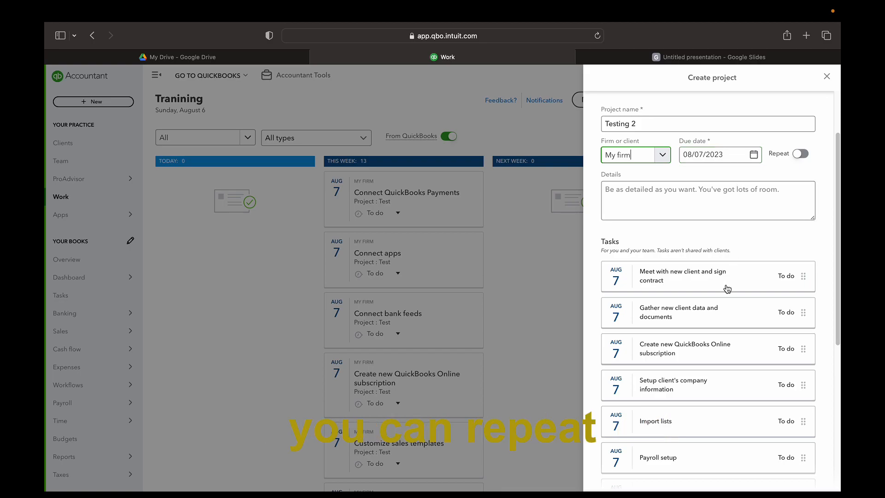
pyautogui.scroll(-1, 725, 289)
# Add the project details note 'This is just a test'
pyautogui.click(685, 189)
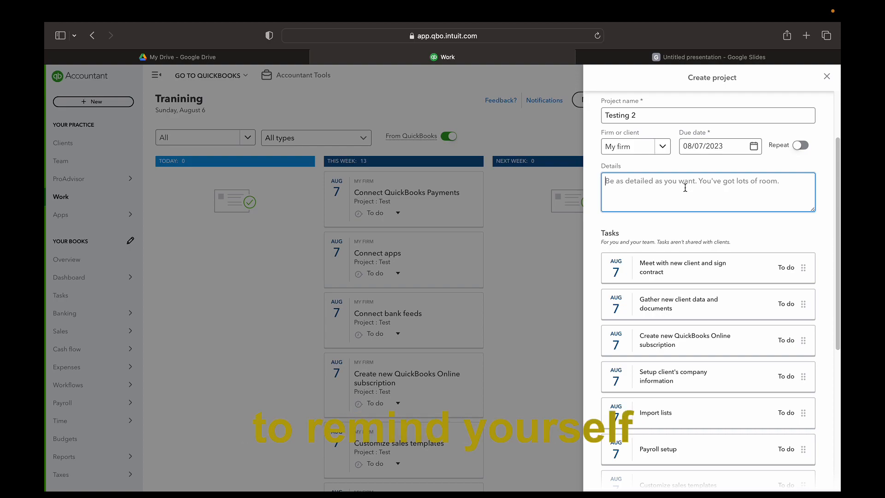
pyautogui.write('T')
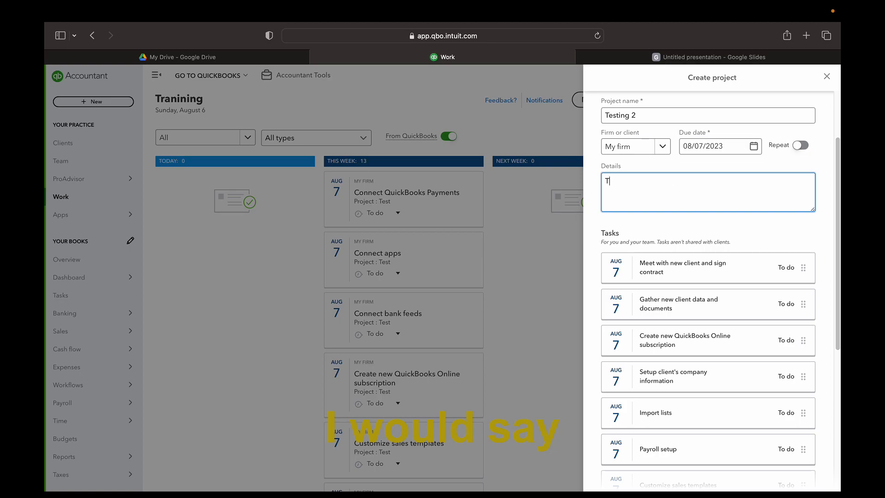
pyautogui.write('his is just a test')
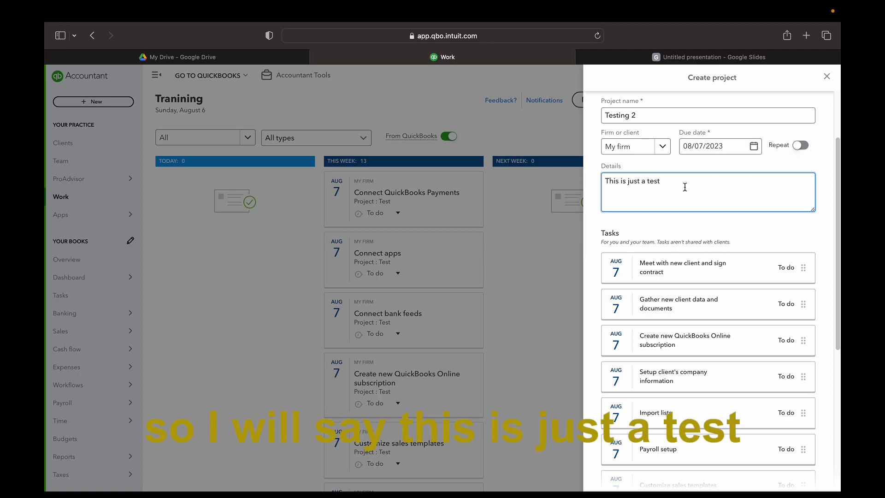
pyautogui.scroll(-3, 683, 262)
pyautogui.scroll(-1, 682, 263)
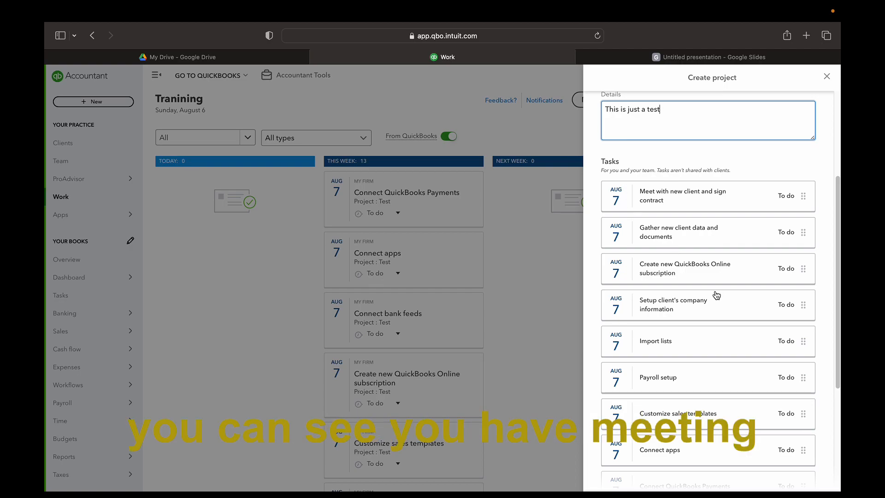
pyautogui.scroll(-1, 716, 291)
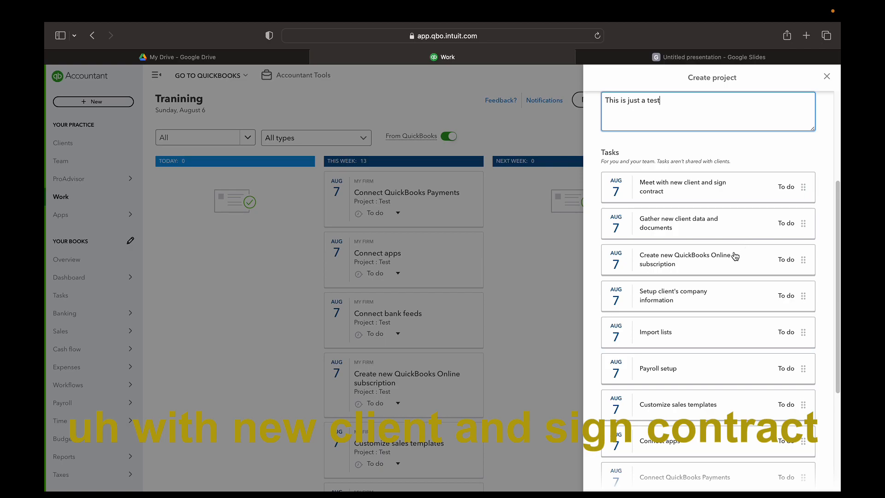
# Scroll the Tasks list and expand the 'Gather new client data and documents' task, due 08/07/2023, for editing
pyautogui.scroll(-2, 703, 255)
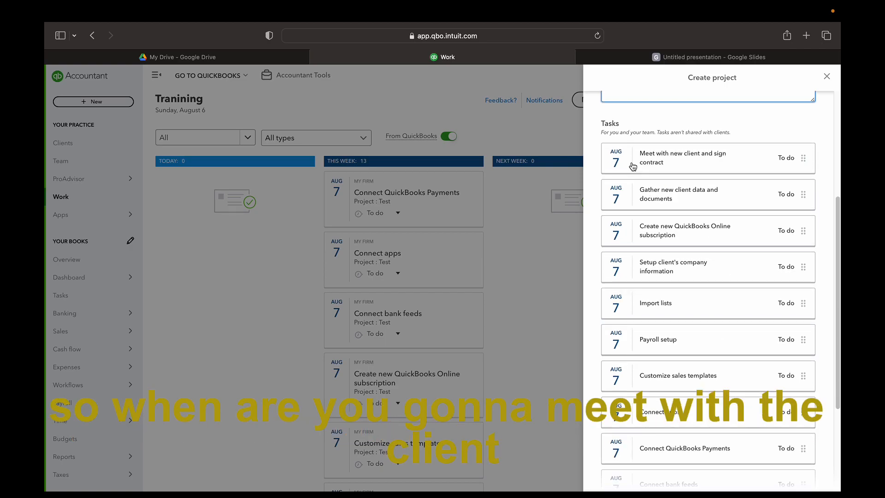
pyautogui.scroll(-1, 736, 286)
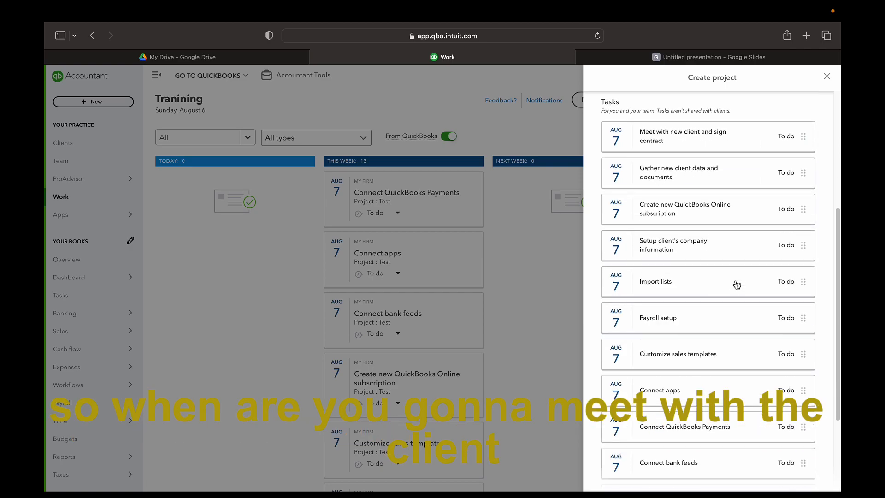
pyautogui.scroll(-1, 737, 285)
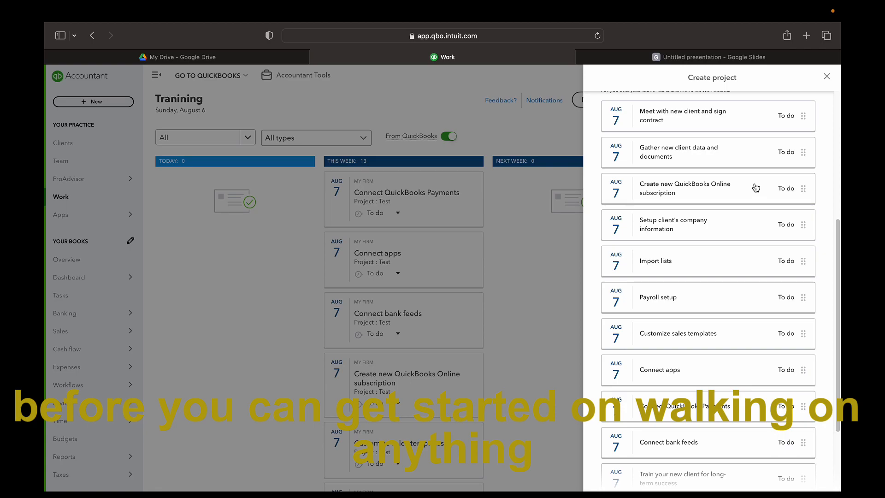
pyautogui.scroll(-1, 756, 191)
pyautogui.scroll(1, 756, 190)
pyautogui.click(709, 163)
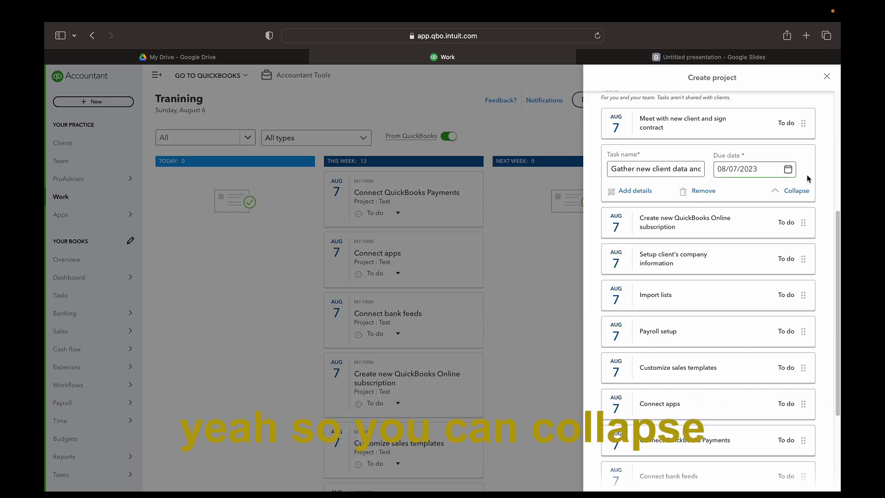
# Try to move the Gather new client data task's due date to August 8
pyautogui.click(792, 190)
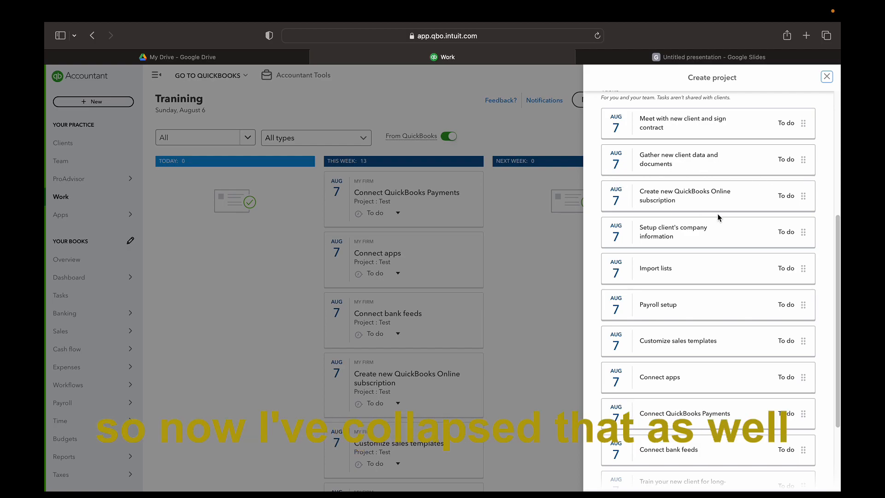
pyautogui.scroll(-1, 701, 248)
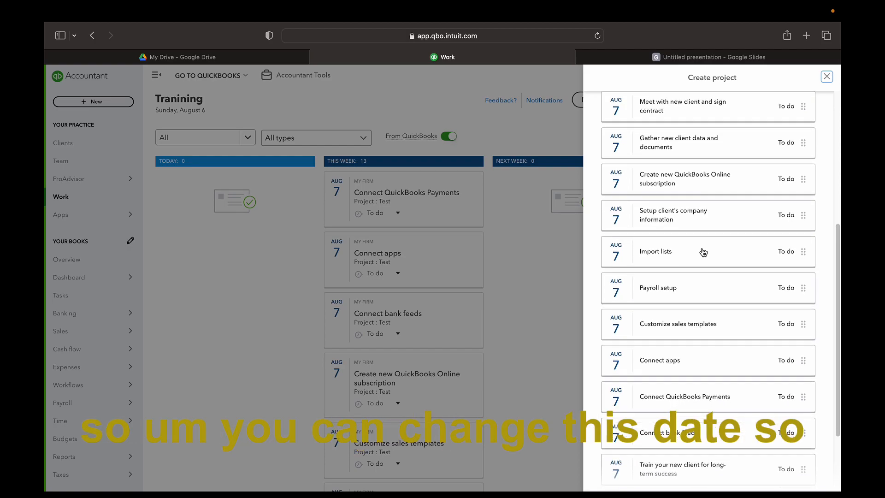
pyautogui.scroll(2, 681, 200)
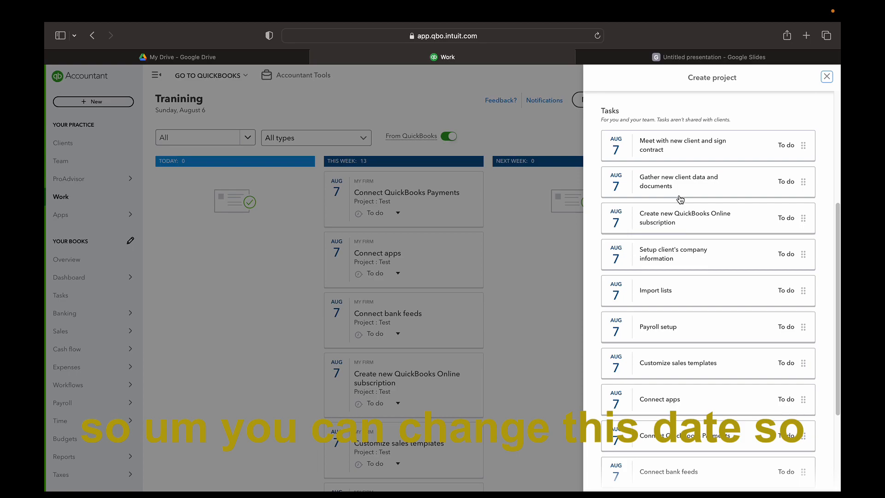
pyautogui.click(681, 199)
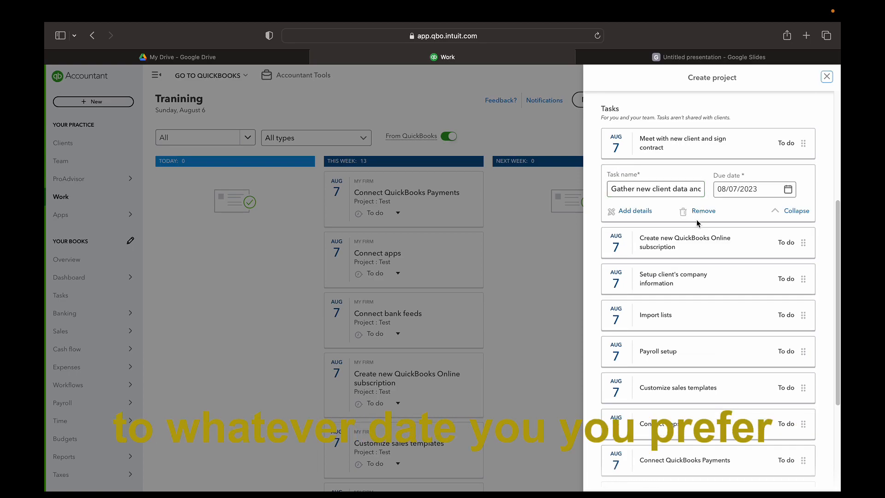
pyautogui.click(753, 189)
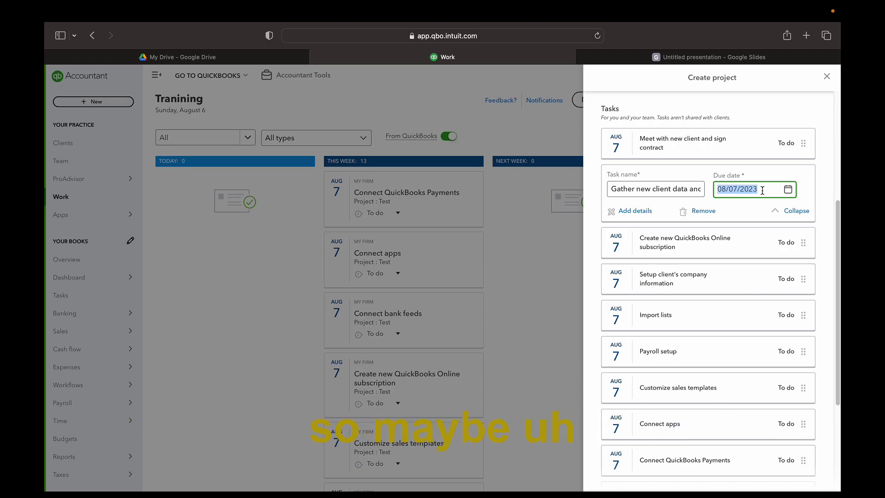
pyautogui.click(788, 189)
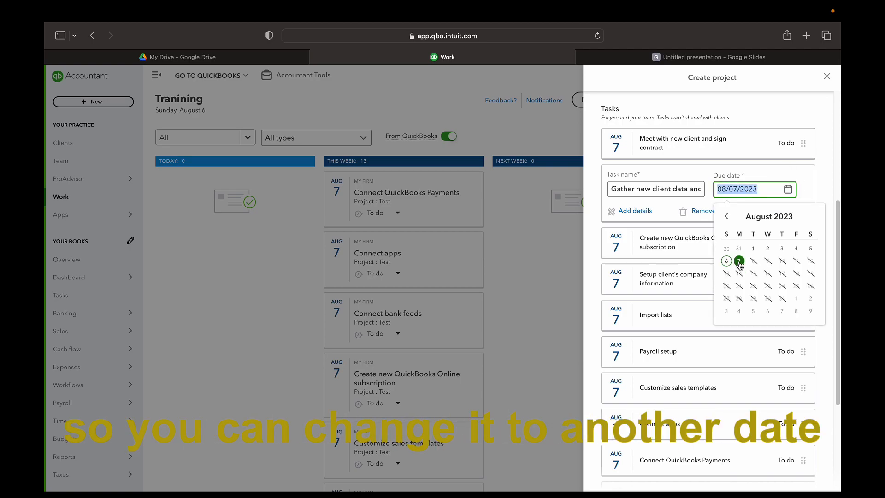
pyautogui.click(750, 259)
pyautogui.click(754, 262)
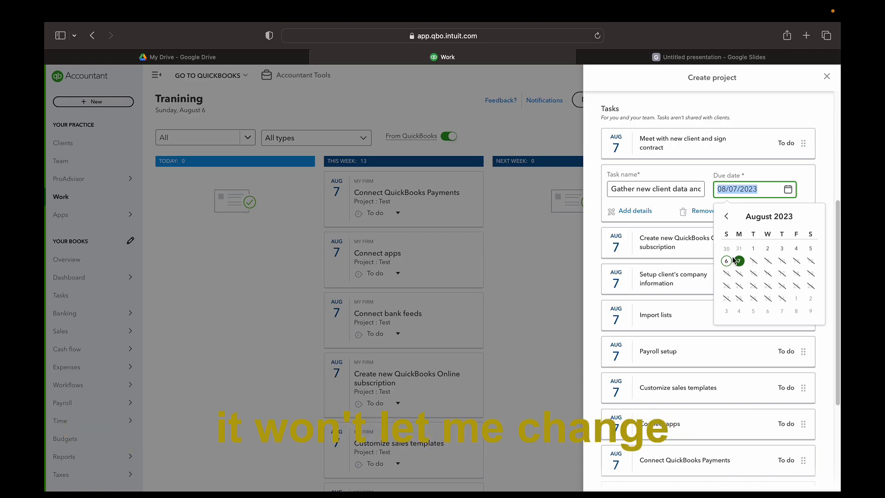
# Set the Meet with new client and sign contract task's due date to the 7th
pyautogui.click(742, 139)
pyautogui.click(788, 154)
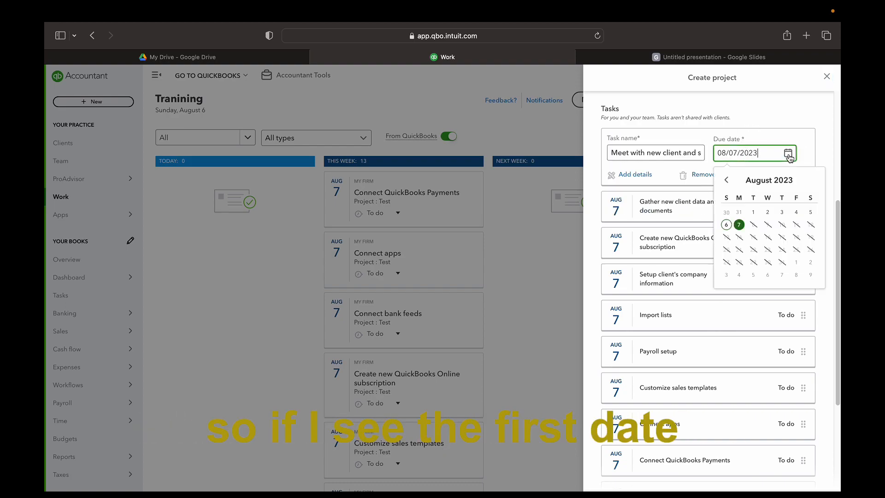
pyautogui.click(740, 225)
pyautogui.scroll(-2, 744, 237)
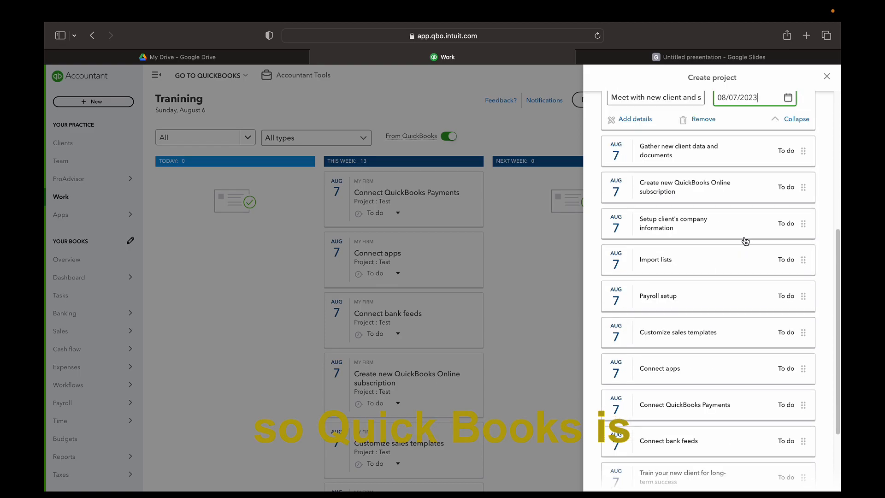
pyautogui.scroll(-4, 745, 240)
pyautogui.scroll(6, 742, 240)
pyautogui.scroll(-3, 728, 287)
pyautogui.scroll(-4, 727, 313)
pyautogui.scroll(7, 726, 312)
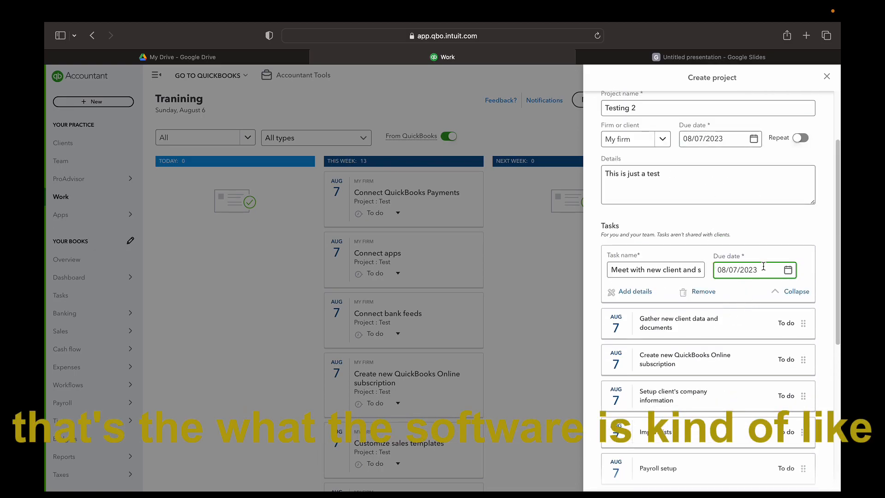
pyautogui.scroll(-1, 779, 280)
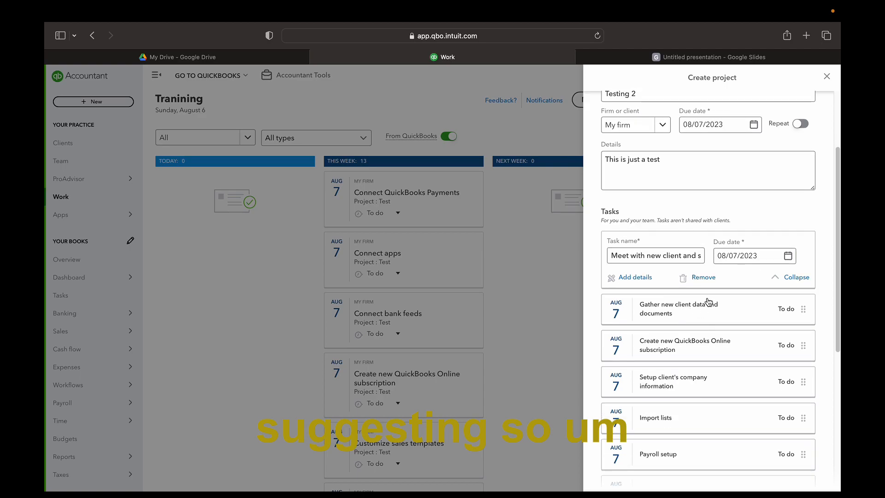
# Collapse the task editor and review the task list through Setup repeating projects
pyautogui.click(792, 280)
pyautogui.scroll(-1, 673, 277)
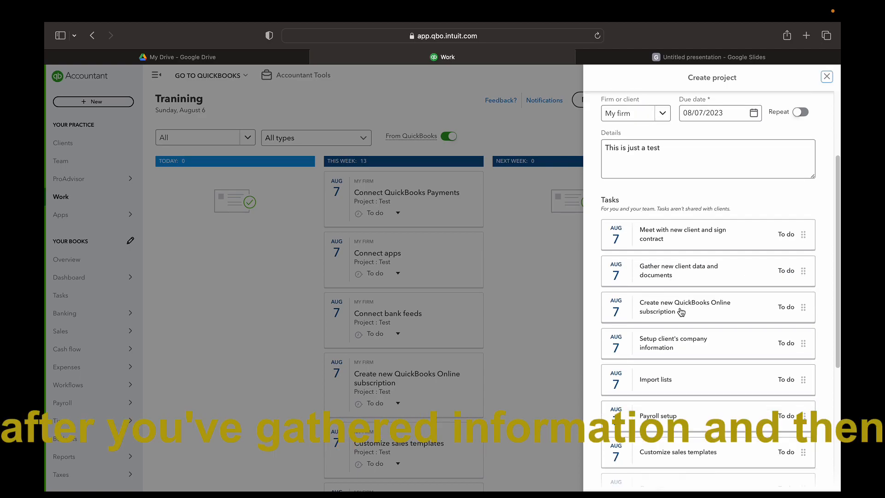
pyautogui.scroll(-3, 681, 312)
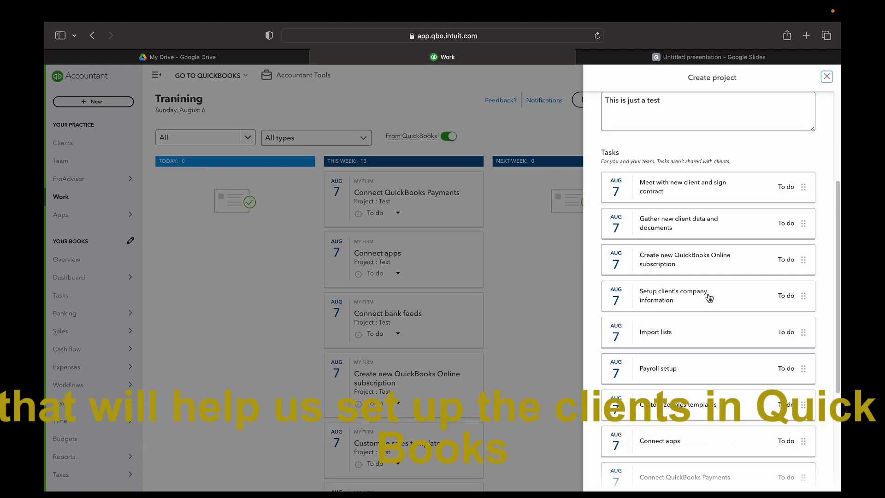
pyautogui.scroll(-1, 701, 357)
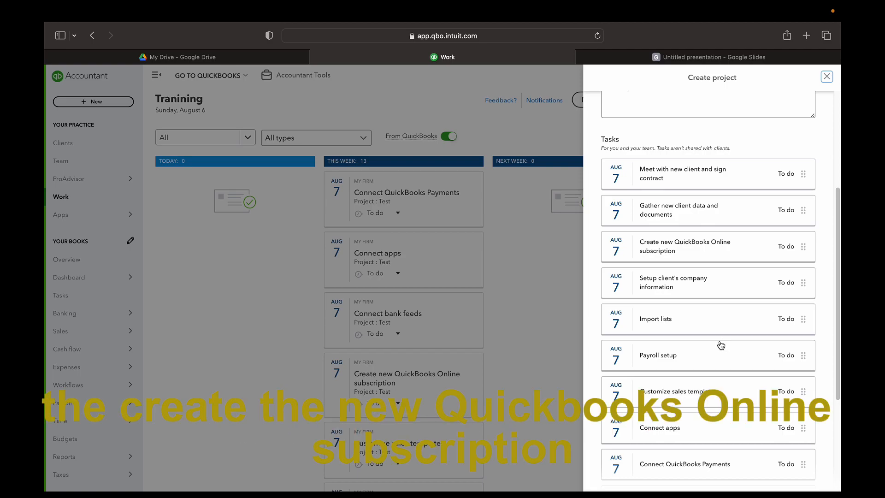
pyautogui.scroll(-1, 721, 345)
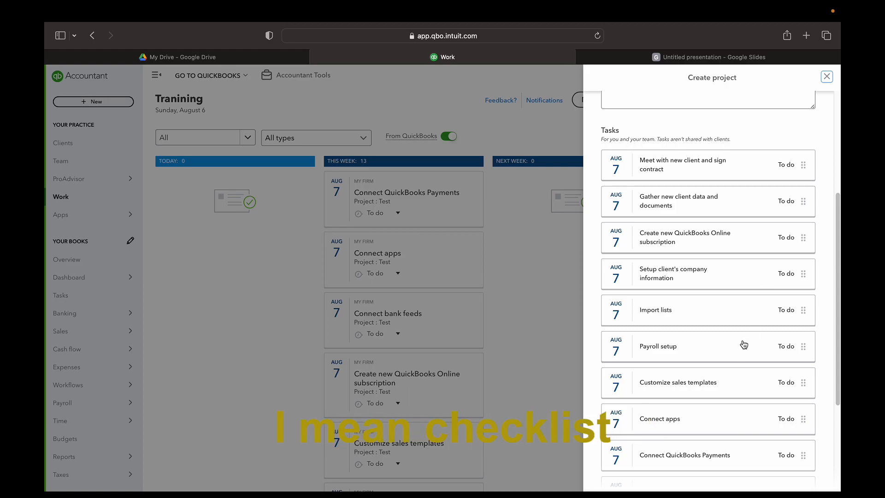
pyautogui.scroll(-1, 745, 348)
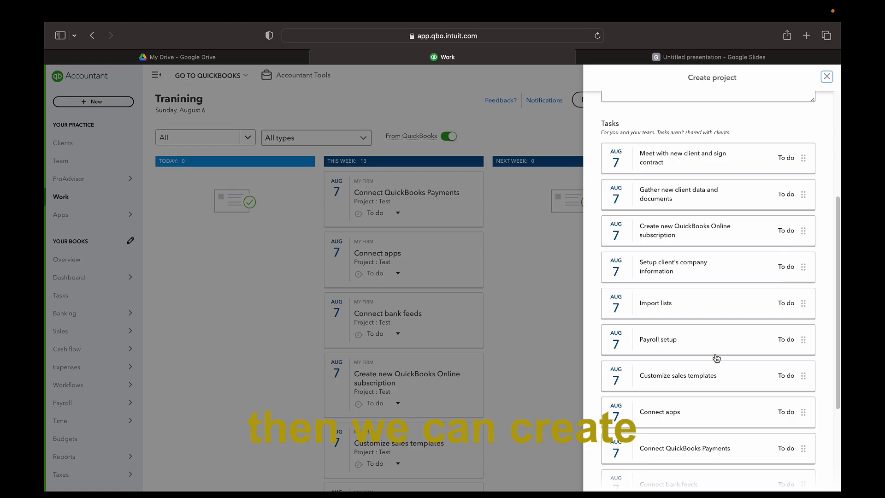
pyautogui.scroll(-3, 704, 365)
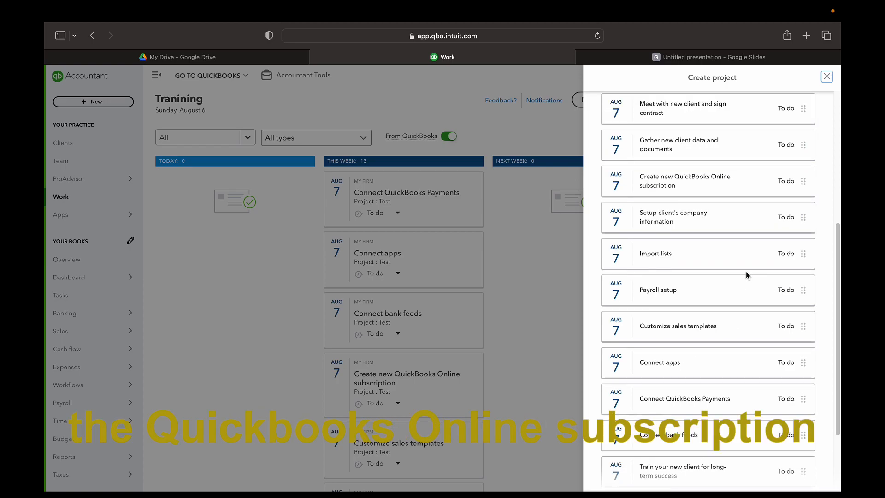
pyautogui.scroll(-2, 746, 272)
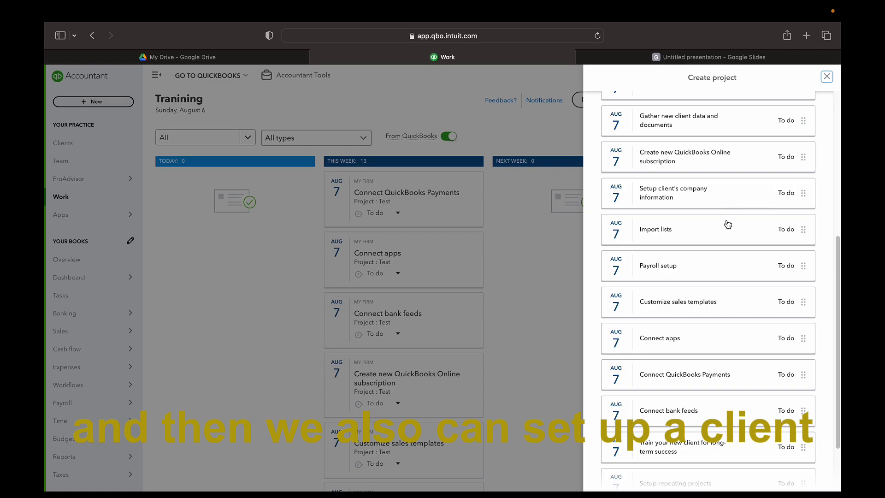
pyautogui.scroll(-1, 697, 287)
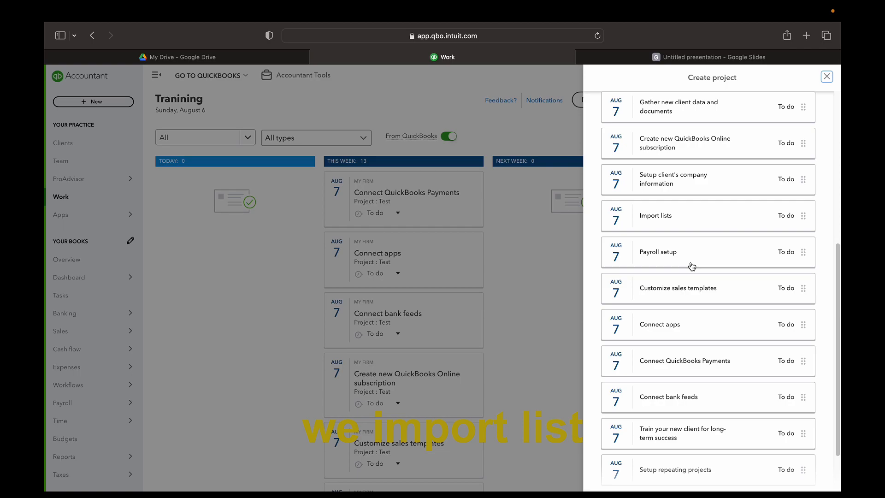
pyautogui.scroll(-1, 693, 260)
pyautogui.scroll(-1, 691, 262)
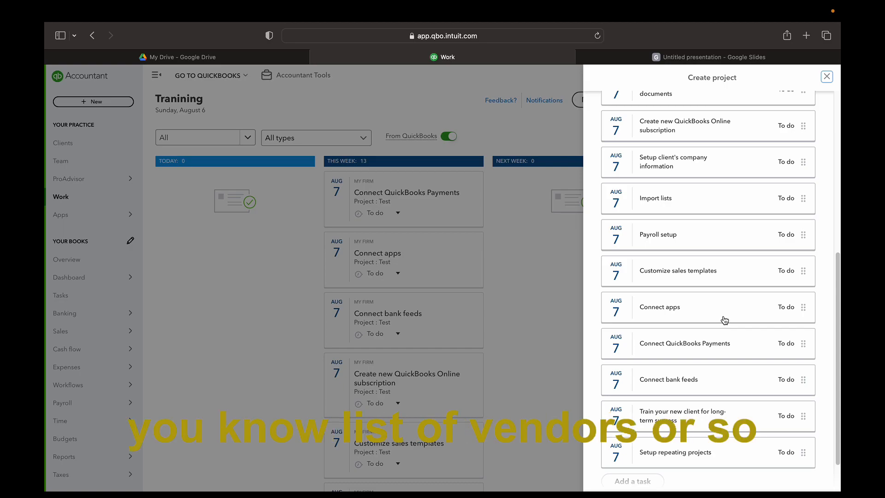
pyautogui.scroll(-1, 754, 287)
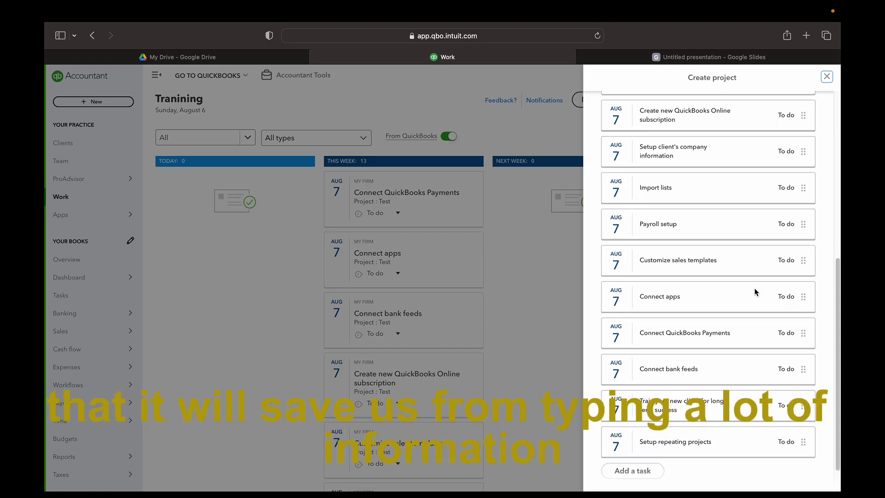
pyautogui.scroll(-2, 755, 293)
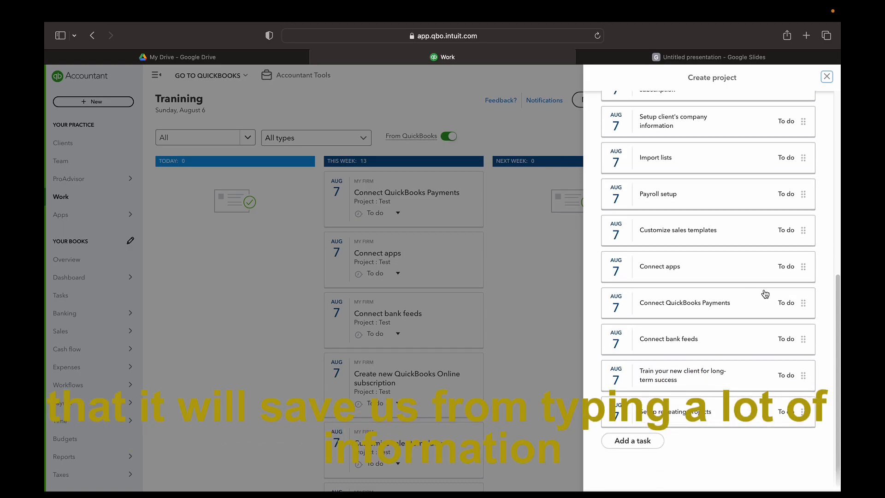
pyautogui.scroll(-1, 745, 284)
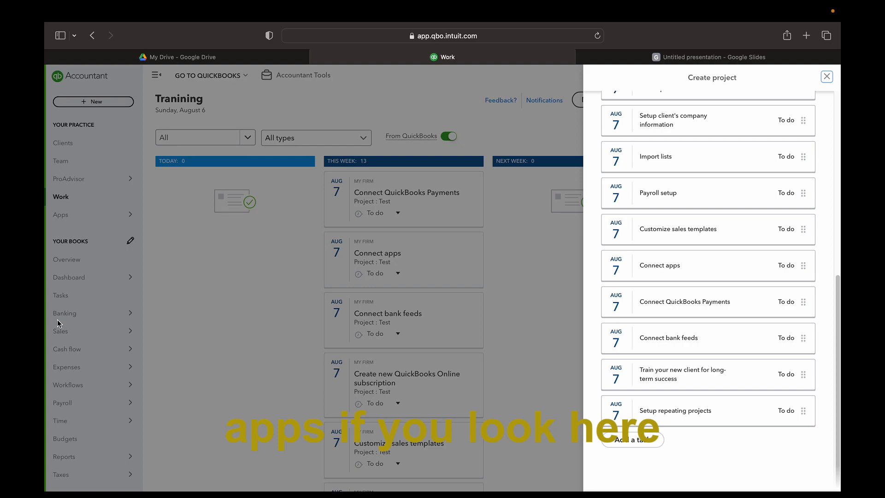
# Cancel the two Save project prompts to keep the form open, then save Testing 2
pyautogui.click(84, 434)
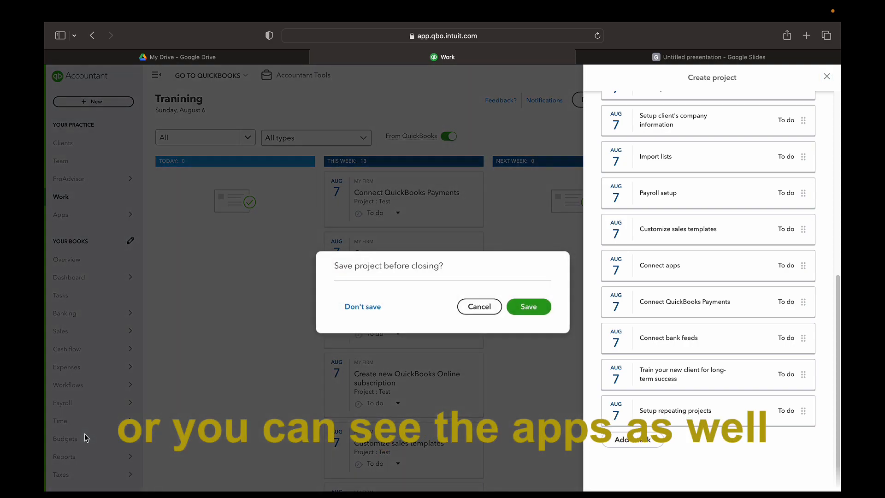
pyautogui.click(480, 306)
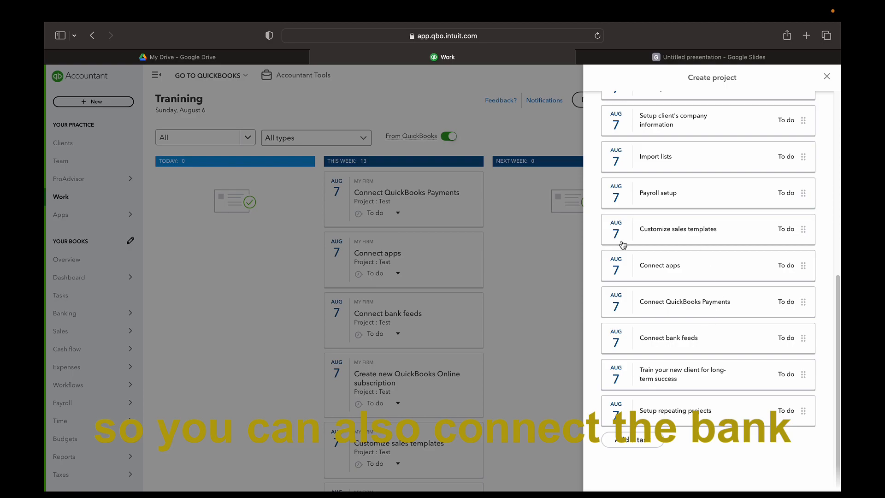
pyautogui.click(206, 281)
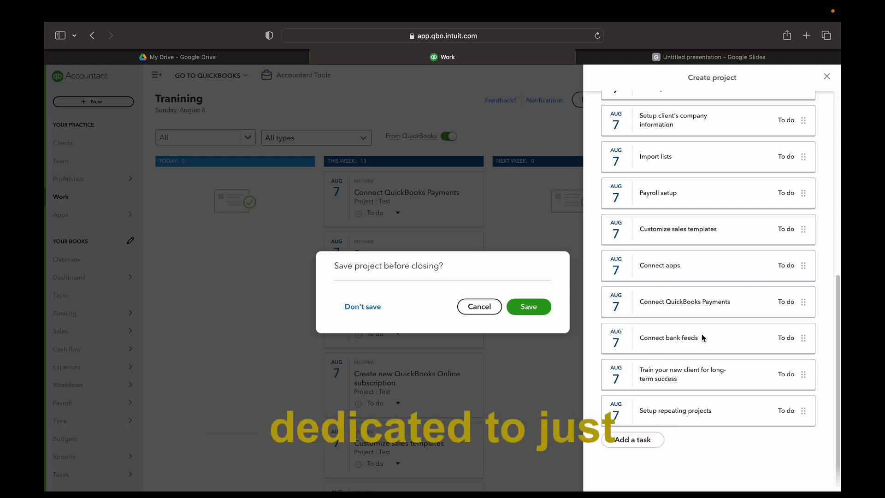
pyautogui.click(486, 312)
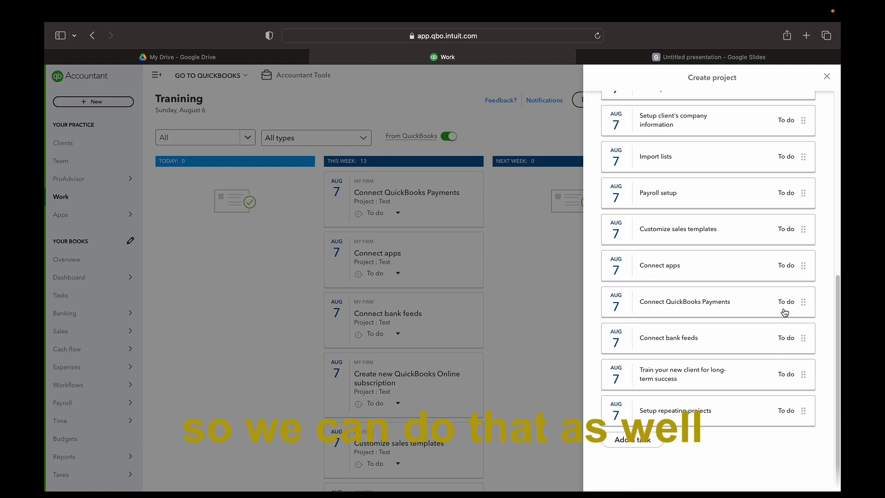
pyautogui.click(800, 493)
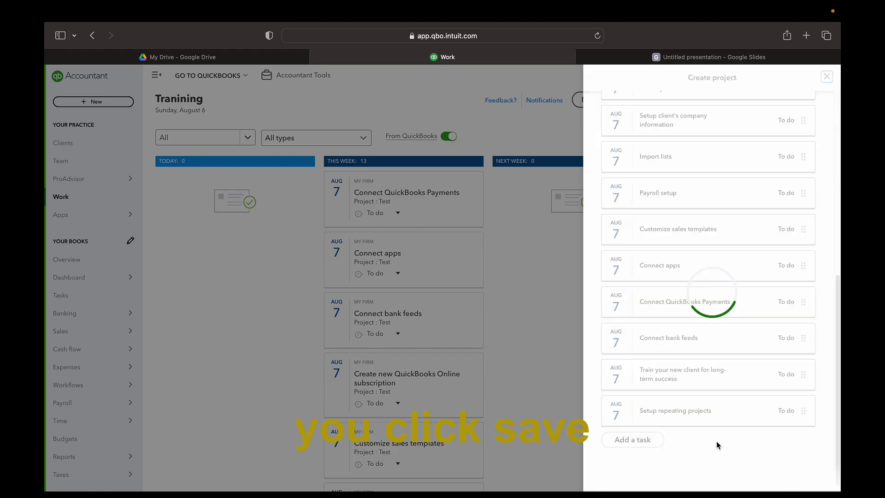
pyautogui.scroll(-15, 551, 325)
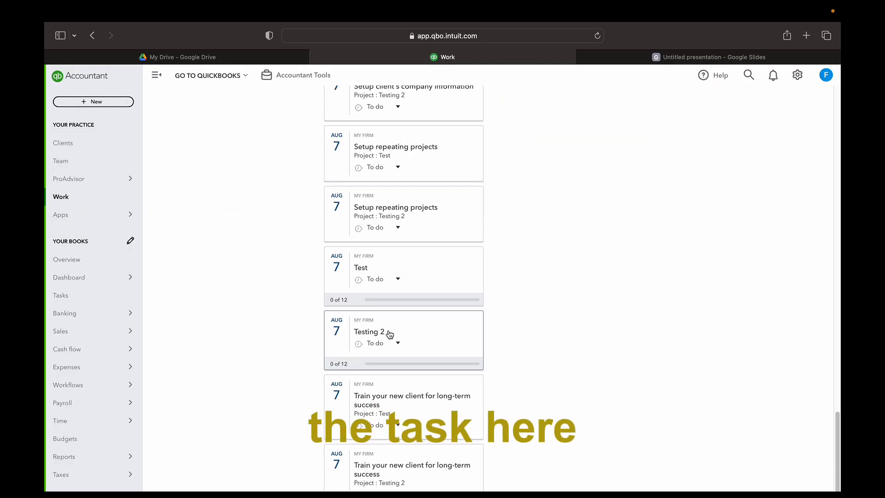
pyautogui.scroll(15, 424, 374)
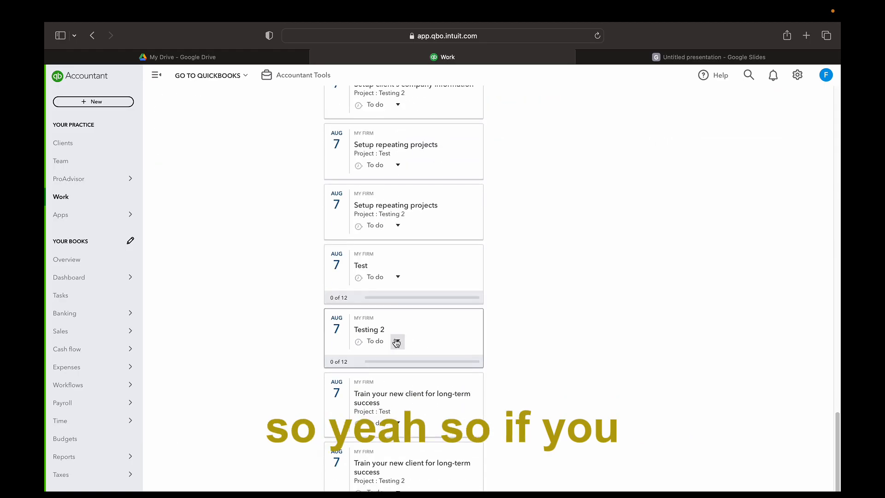
pyautogui.click(399, 342)
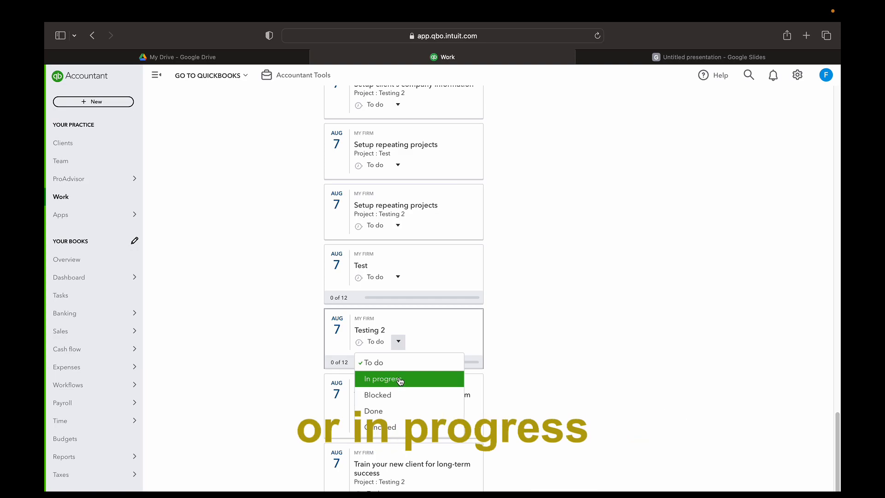
pyautogui.click(549, 312)
pyautogui.click(395, 423)
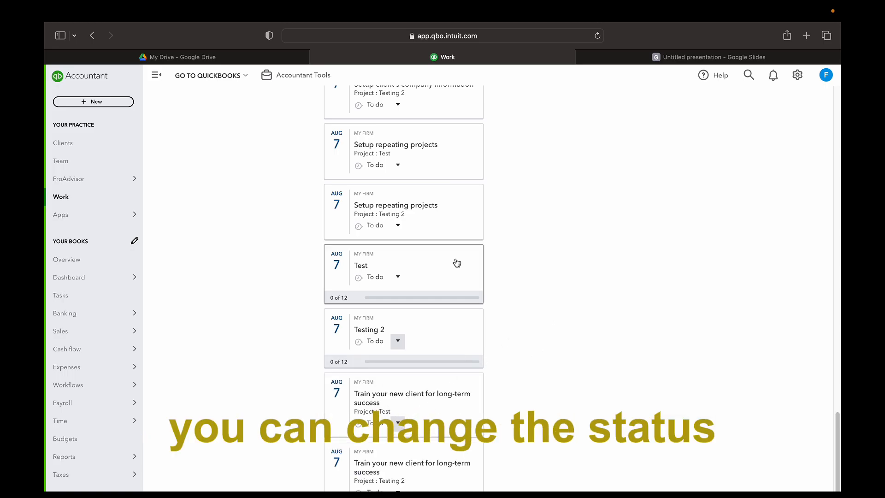
pyautogui.scroll(7, 457, 263)
pyautogui.scroll(10, 456, 265)
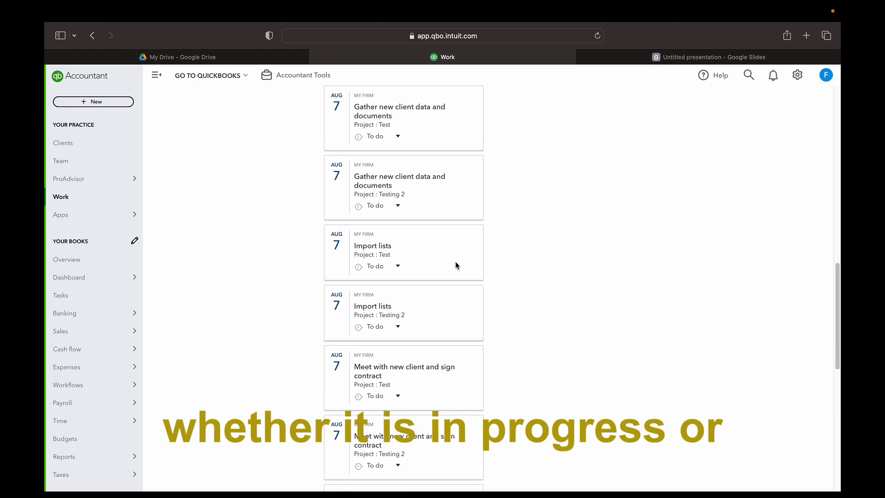
pyautogui.scroll(10, 457, 267)
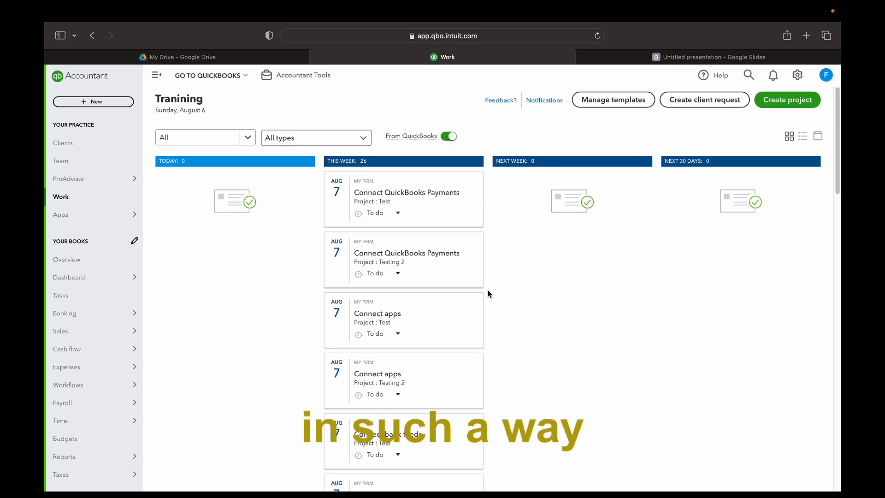
pyautogui.scroll(-6, 488, 290)
pyautogui.scroll(10, 488, 290)
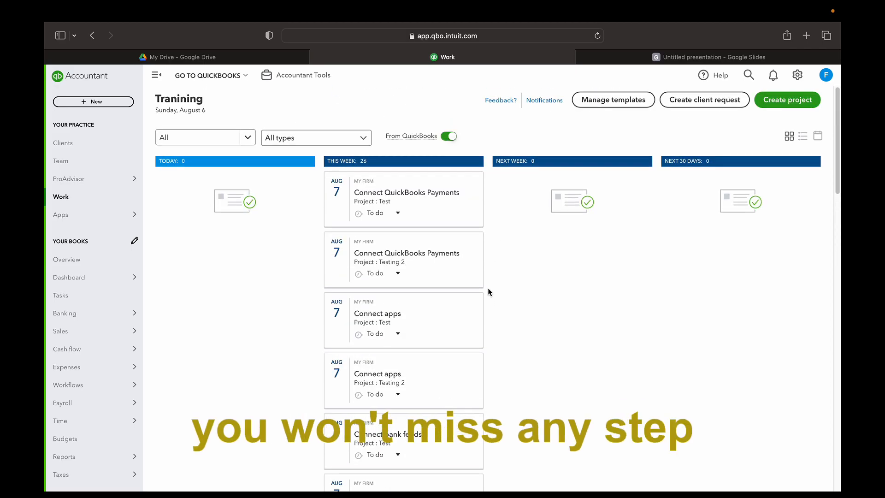
pyautogui.scroll(-15, 489, 284)
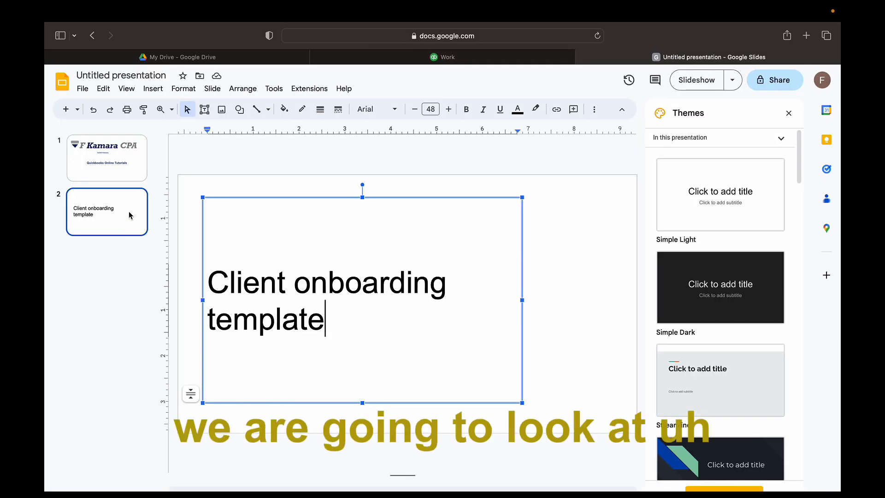
# Add a Main point slide titled 'Onboarding clients who are new to QBO', then return to My Drive
pyautogui.click(77, 109)
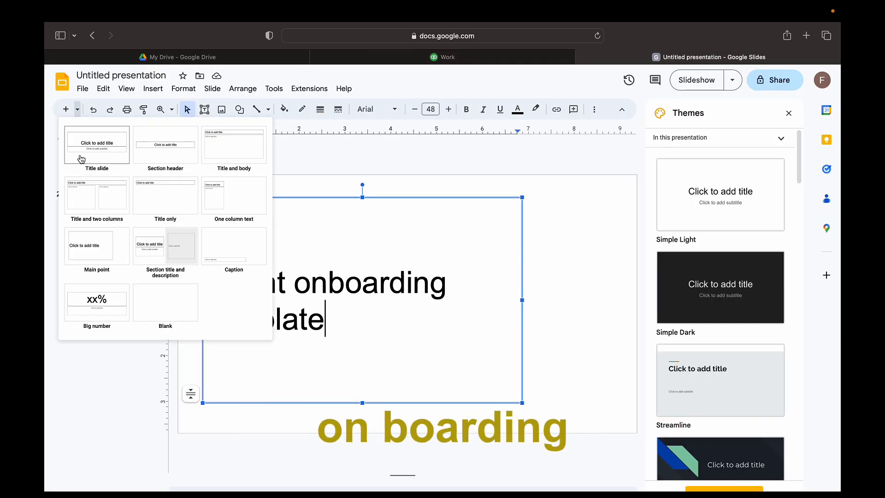
pyautogui.click(97, 245)
pyautogui.click(312, 294)
pyautogui.write('Onboarding clients who are new to QBO')
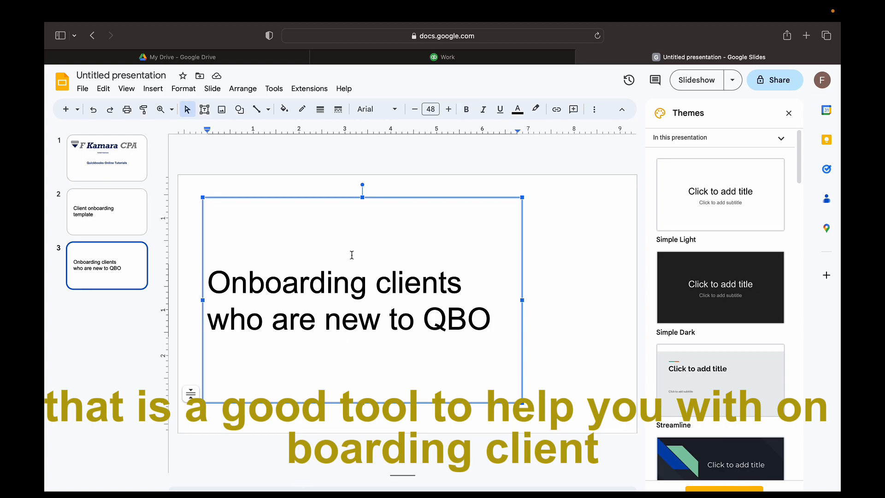
pyautogui.hotkey('ctrl', 'Tab')
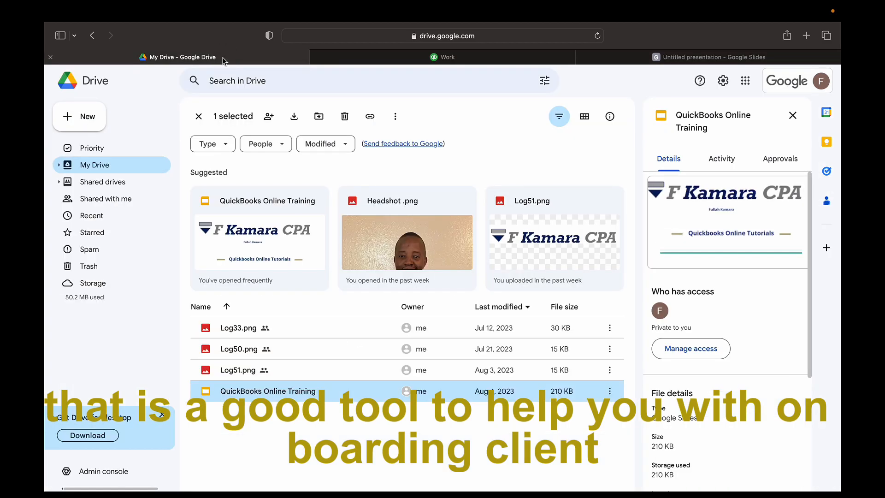
# Follow the New Client Checklist link in QuickBooks Online Training and open NewClientChecklist2023.xlsx from Downloads
pyautogui.doubleClick(289, 391)
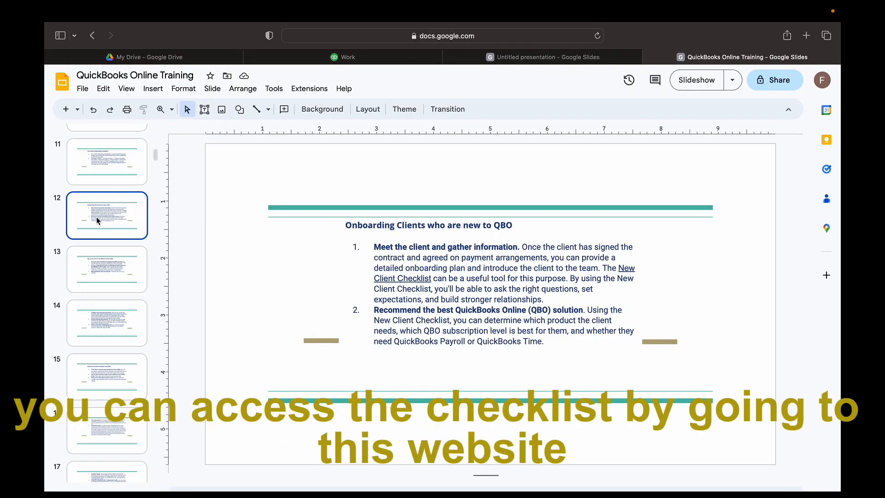
pyautogui.click(429, 279)
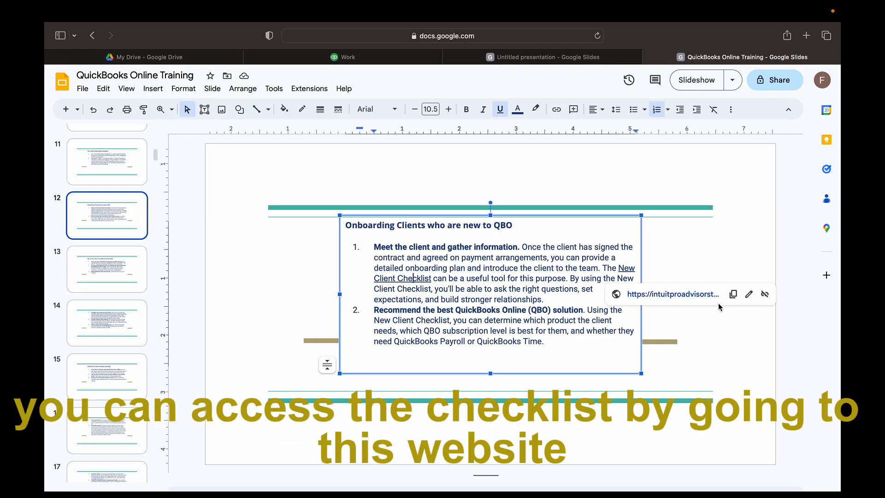
pyautogui.click(705, 295)
pyautogui.click(508, 40)
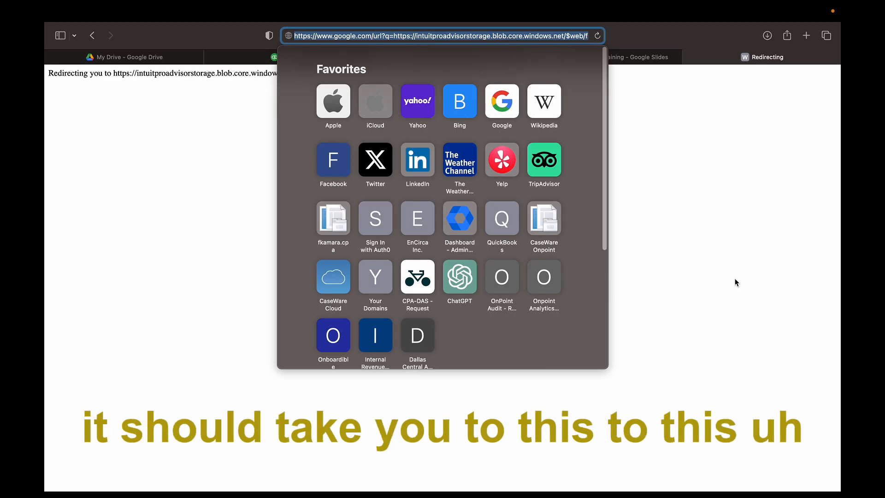
pyautogui.click(699, 439)
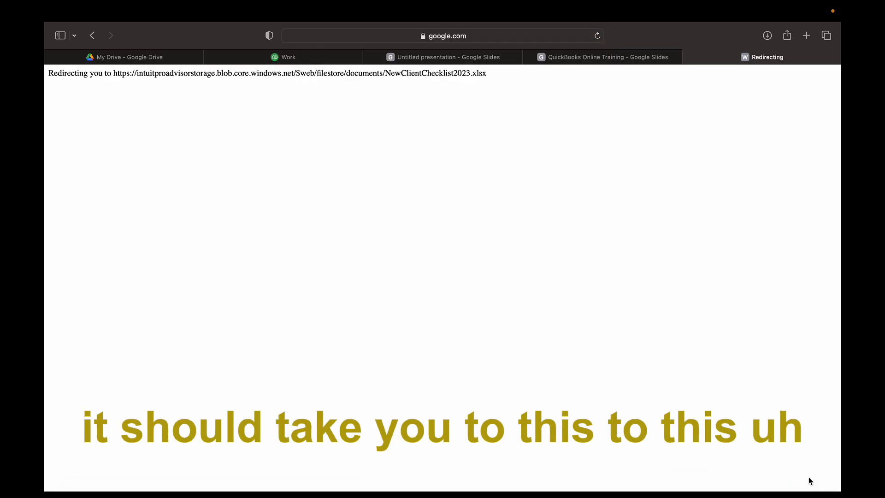
pyautogui.click(681, 488)
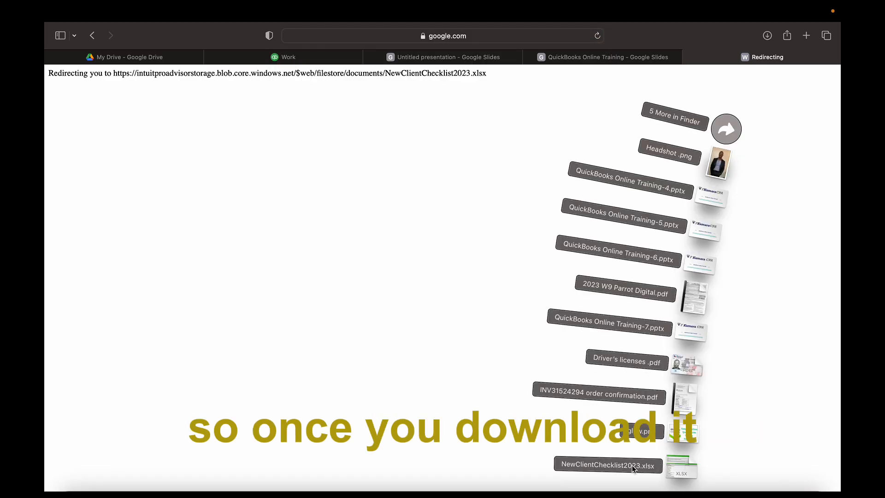
pyautogui.click(631, 466)
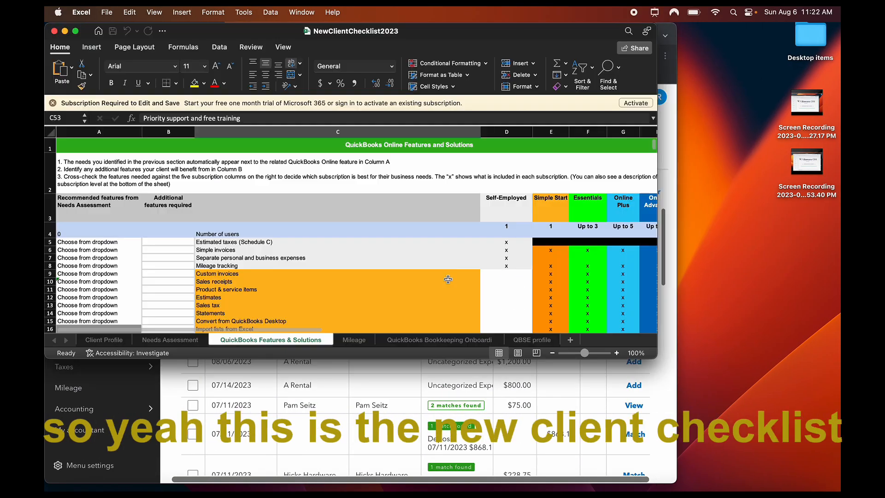
# Make the NewClientChecklist2023 workbook window full screen
pyautogui.click(76, 31)
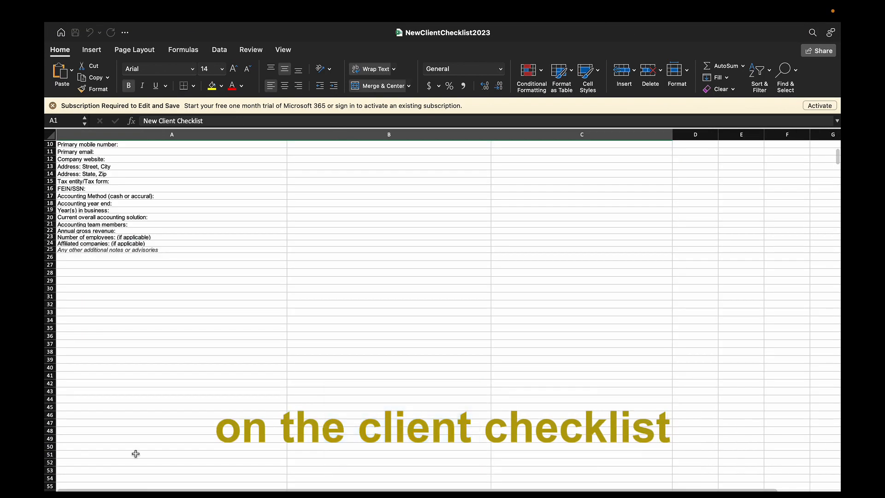
pyautogui.scroll(5, 175, 402)
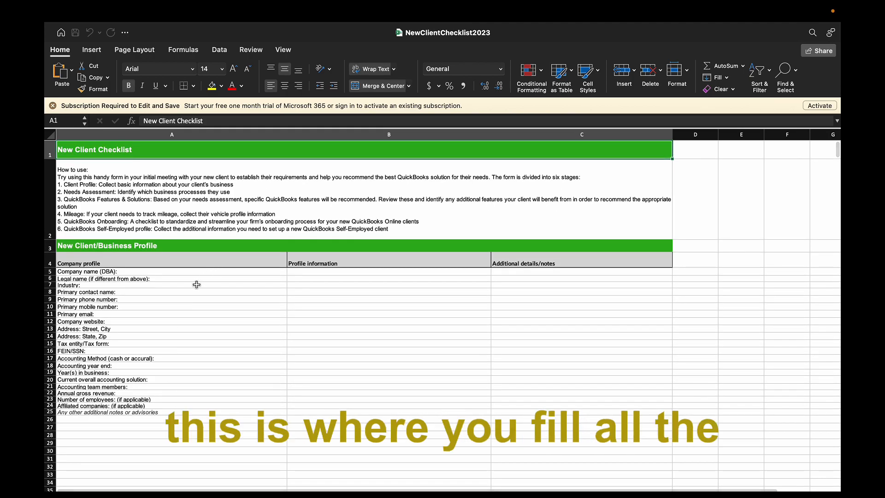
pyautogui.scroll(-3, 188, 371)
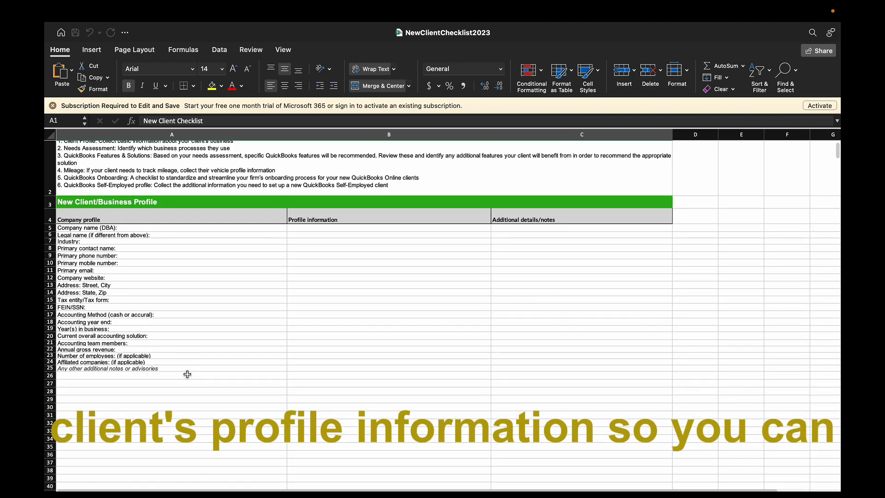
pyautogui.scroll(3, 188, 371)
# Highlight the Primary email, Company name, Legal name and Industry rows on the Client Profile sheet
pyautogui.click(188, 311)
pyautogui.hotkey('shift', 'space')
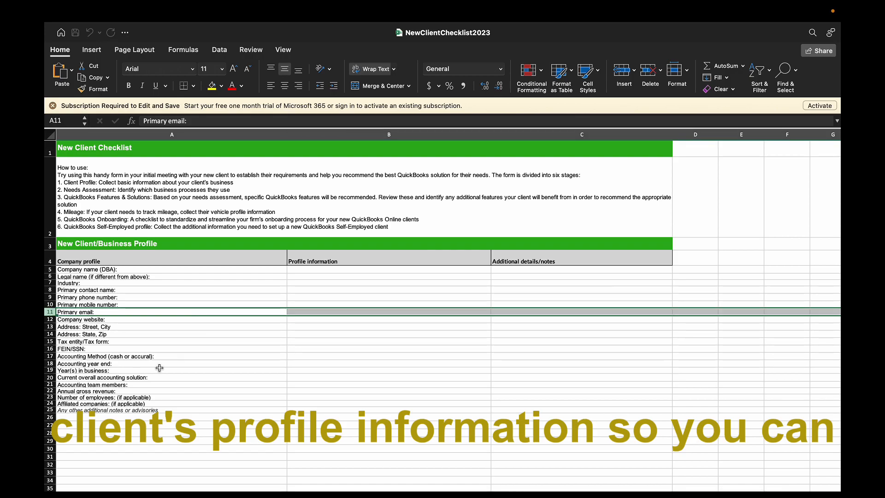
pyautogui.click(154, 270)
pyautogui.hotkey('shift', 'space')
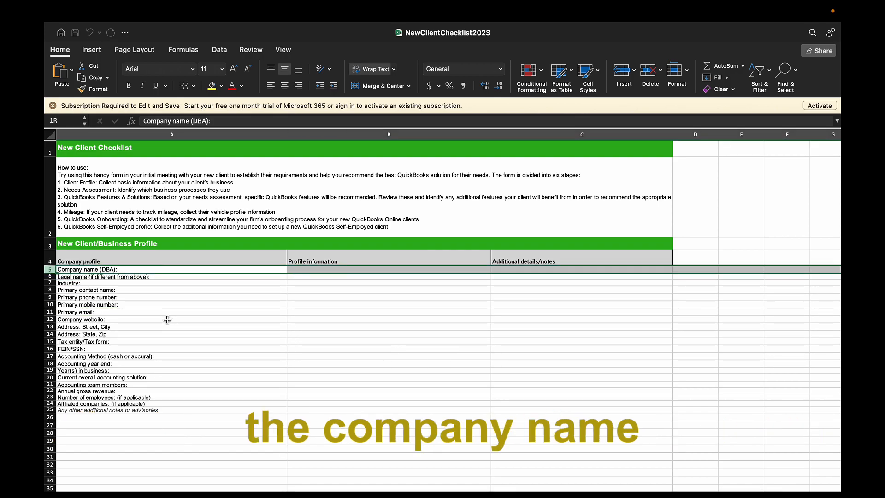
pyautogui.click(177, 276)
pyautogui.hotkey('shift', 'space')
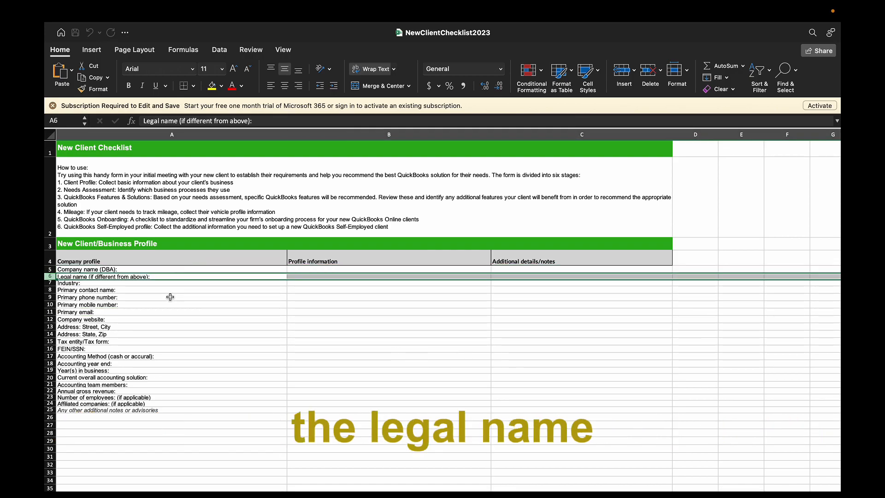
pyautogui.click(174, 288)
pyautogui.click(184, 282)
pyautogui.hotkey('shift', 'space')
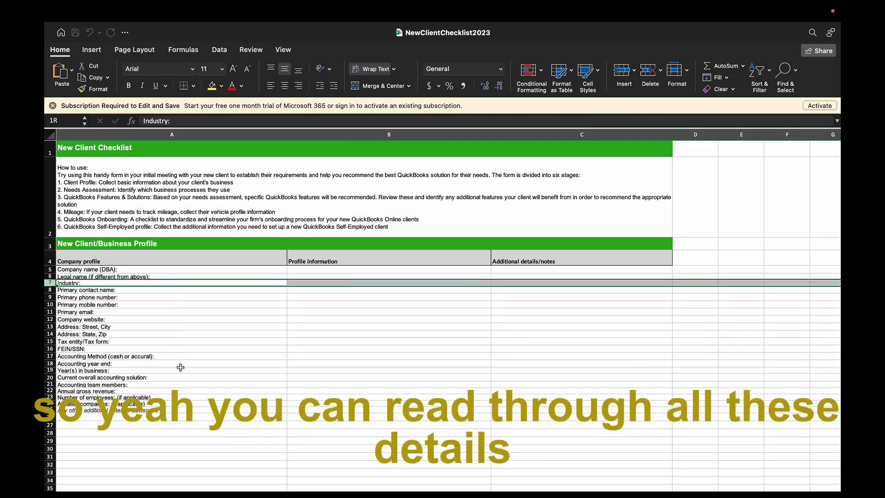
pyautogui.scroll(-5, 199, 384)
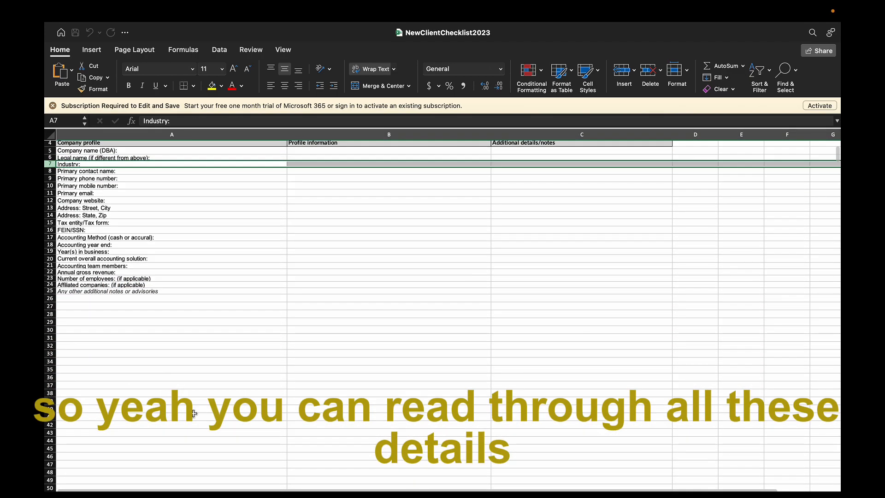
pyautogui.scroll(5, 194, 414)
pyautogui.scroll(-1, 200, 358)
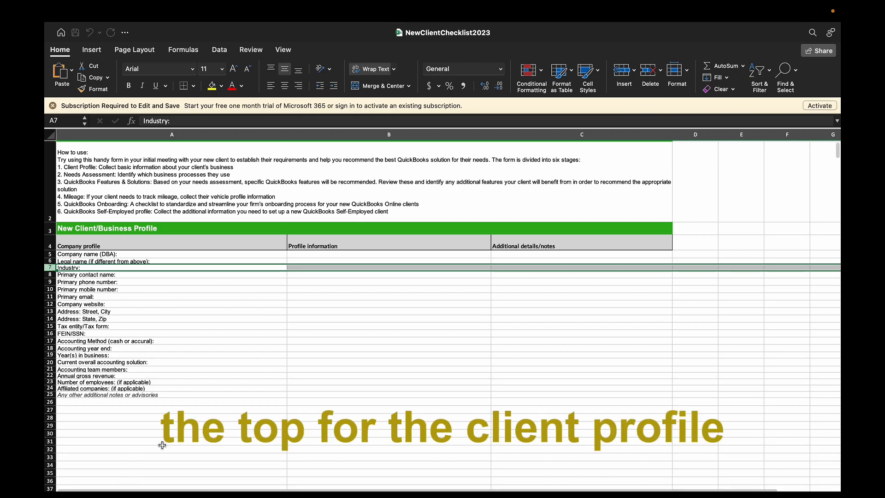
# Scroll through the Needs Assessment sheet, then switch to the QuickBooks Features & Solutions sheet
pyautogui.click(148, 495)
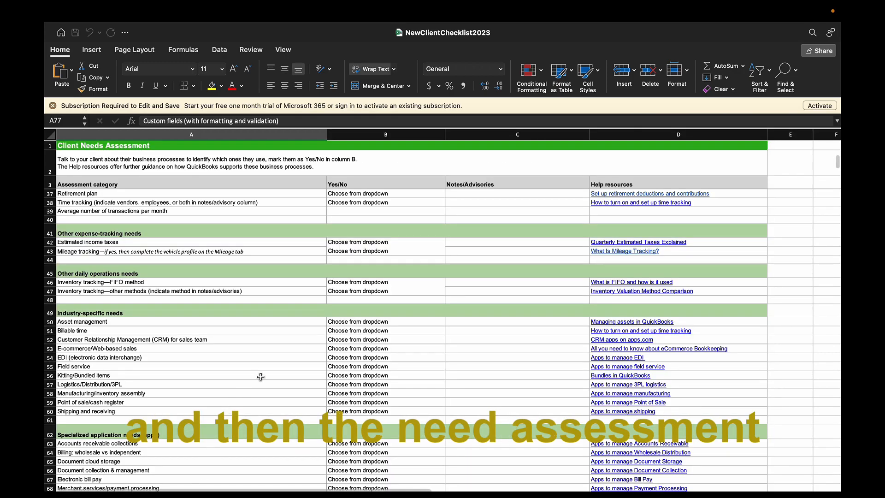
pyautogui.scroll(-3, 261, 374)
pyautogui.scroll(10, 260, 374)
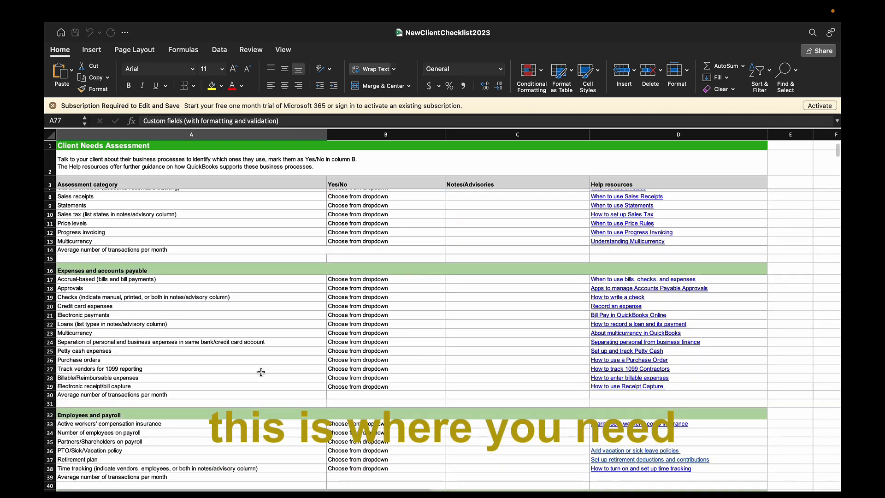
pyautogui.scroll(-5, 261, 365)
pyautogui.scroll(5, 260, 375)
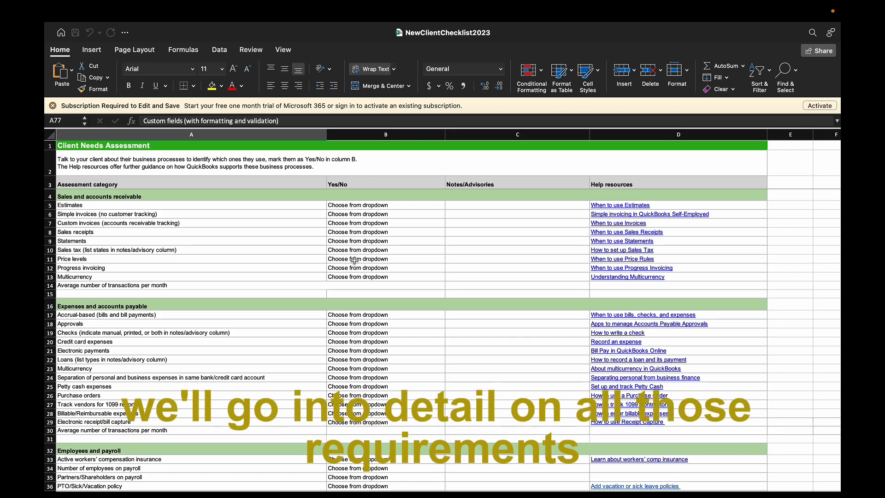
pyautogui.scroll(-7, 343, 282)
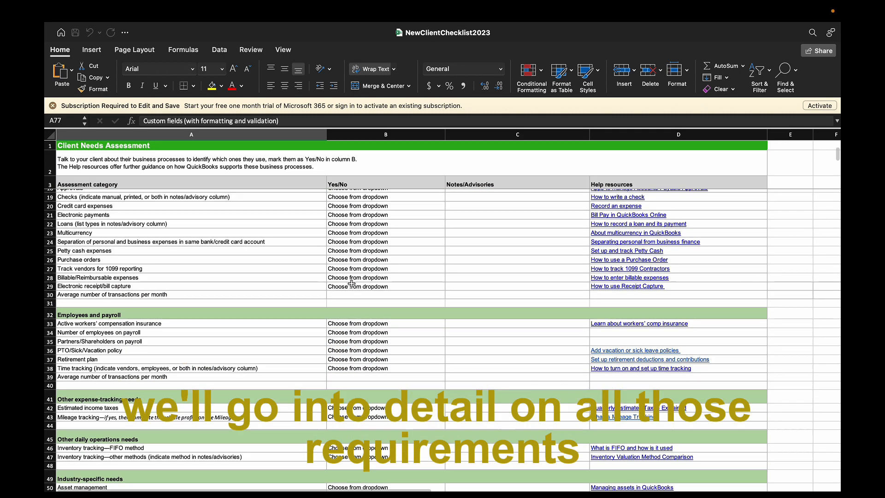
pyautogui.click(271, 494)
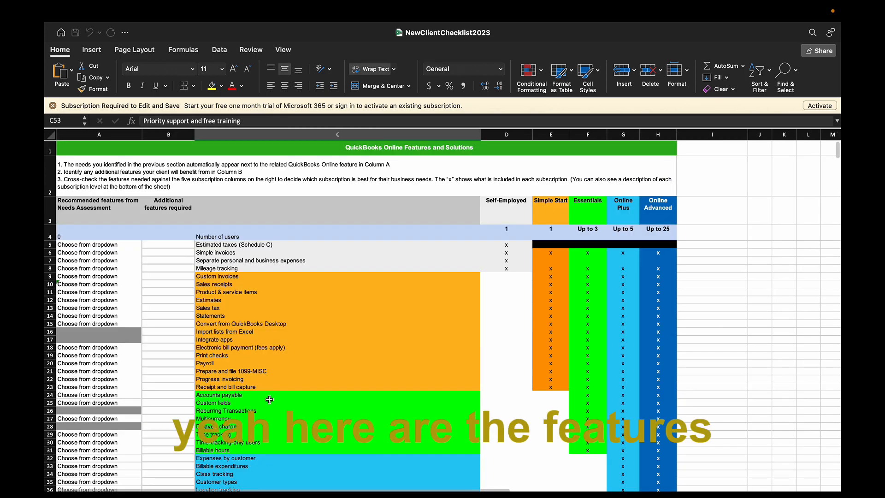
# Answer Yes for Checks on the Needs Assessment sheet and view the Features & Solutions sheet
pyautogui.scroll(-3, 271, 400)
pyautogui.click(110, 494)
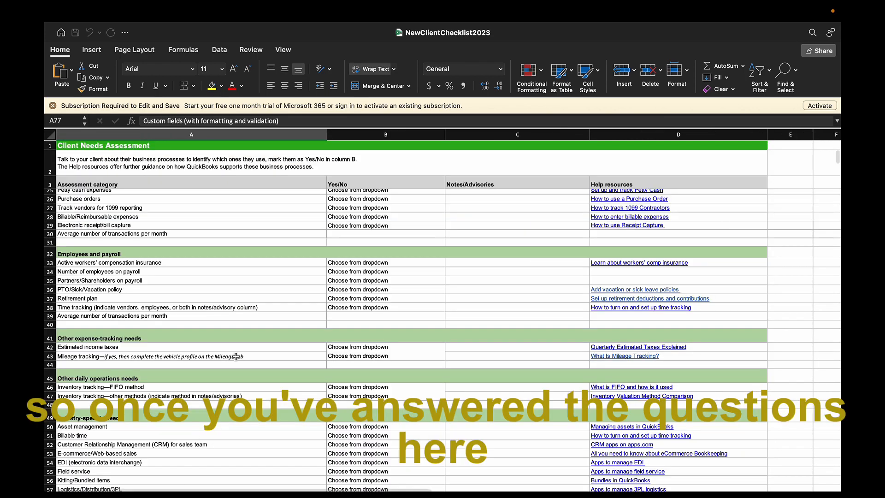
pyautogui.scroll(3, 391, 222)
pyautogui.click(391, 220)
pyautogui.click(449, 217)
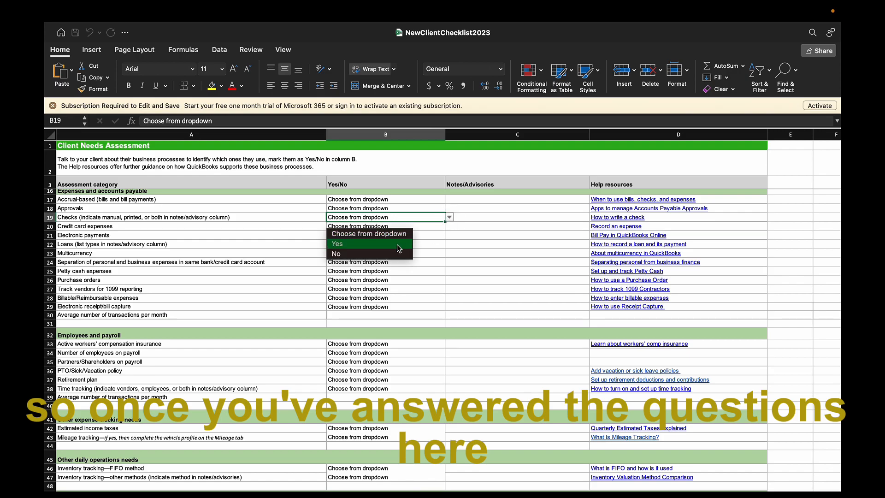
pyautogui.click(372, 245)
pyautogui.click(241, 495)
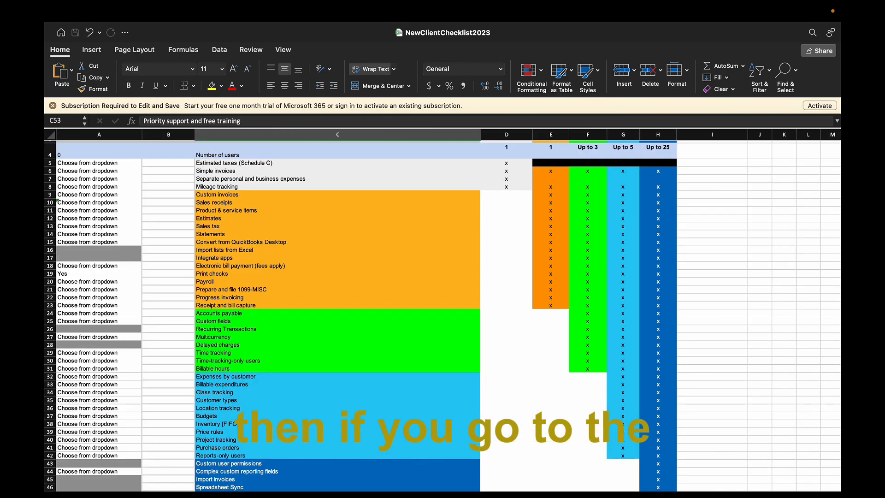
pyautogui.scroll(3, 272, 401)
# Answer Yes for Estimates and confirm it carries over to A12 on Features and Solutions
pyautogui.click(138, 495)
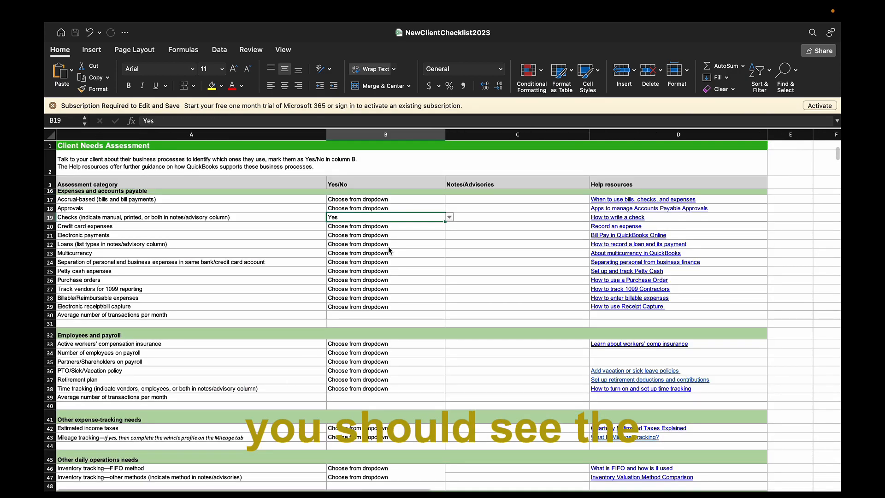
pyautogui.scroll(5, 389, 246)
pyautogui.click(416, 199)
pyautogui.click(413, 205)
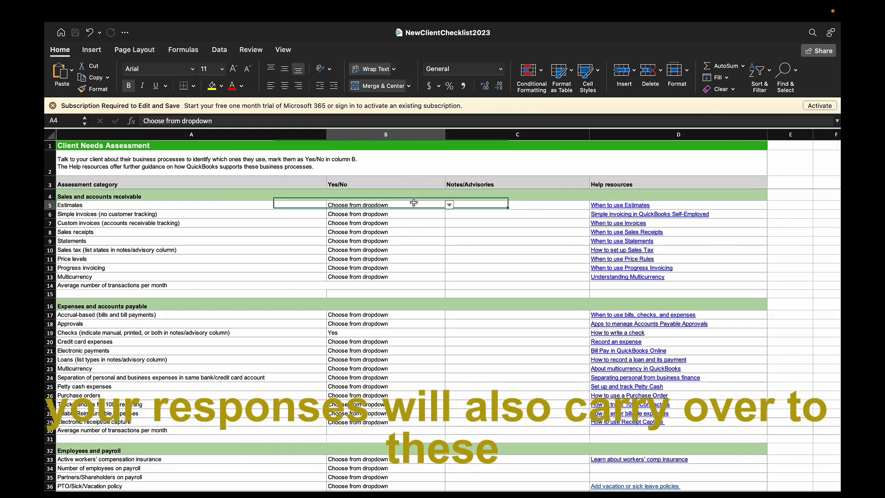
pyautogui.click(449, 205)
pyautogui.click(350, 226)
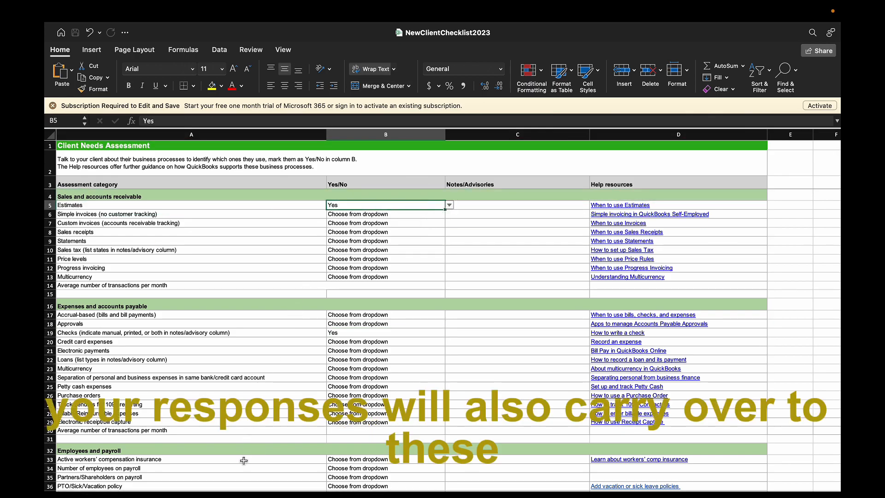
pyautogui.click(241, 495)
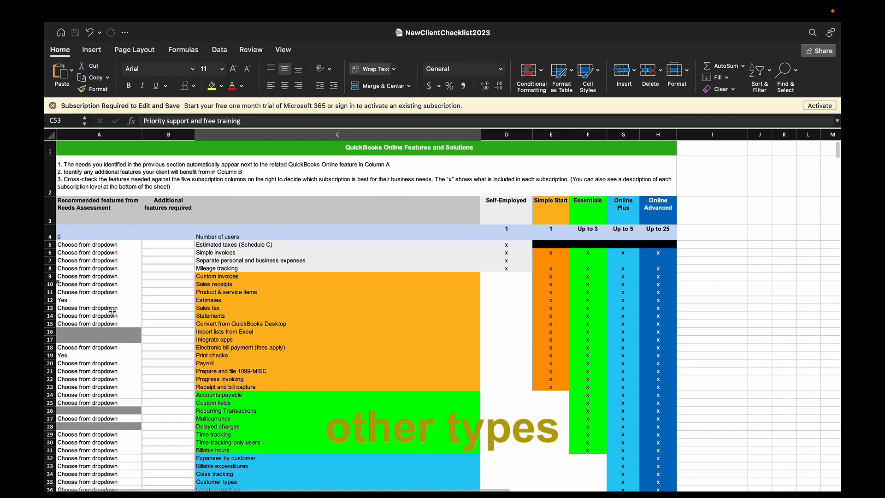
pyautogui.click(106, 301)
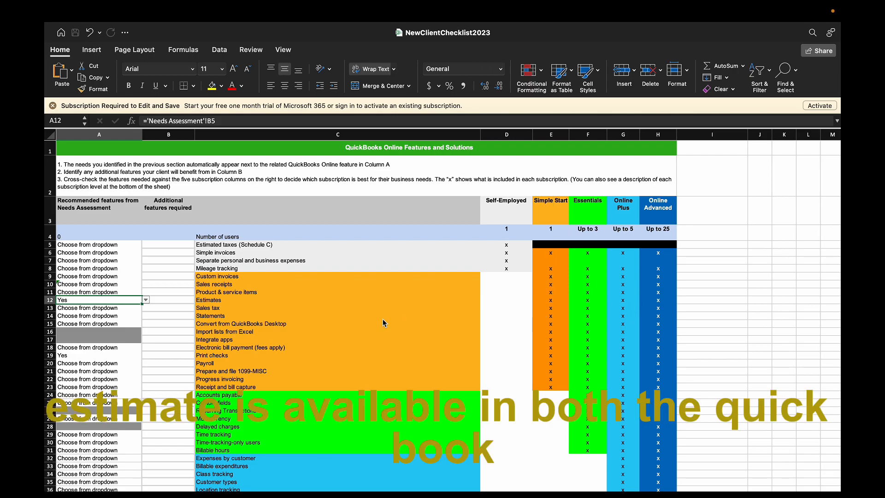
pyautogui.write('Z')
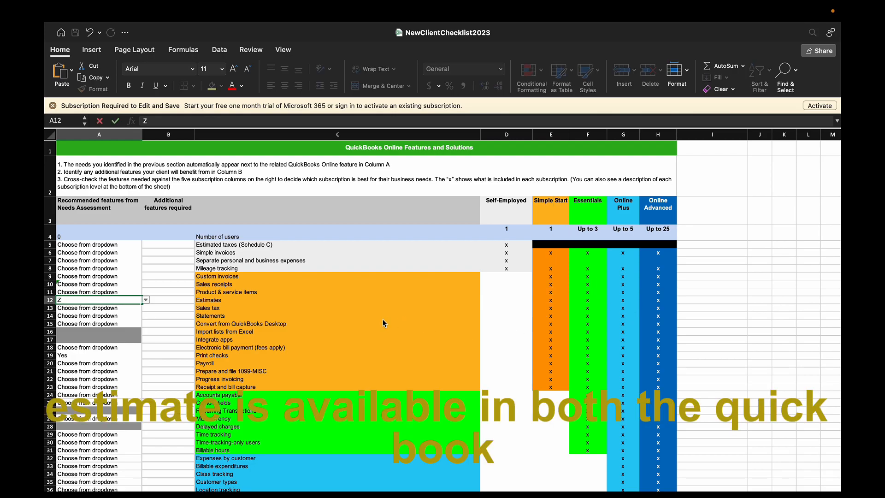
pyautogui.press('Escape')
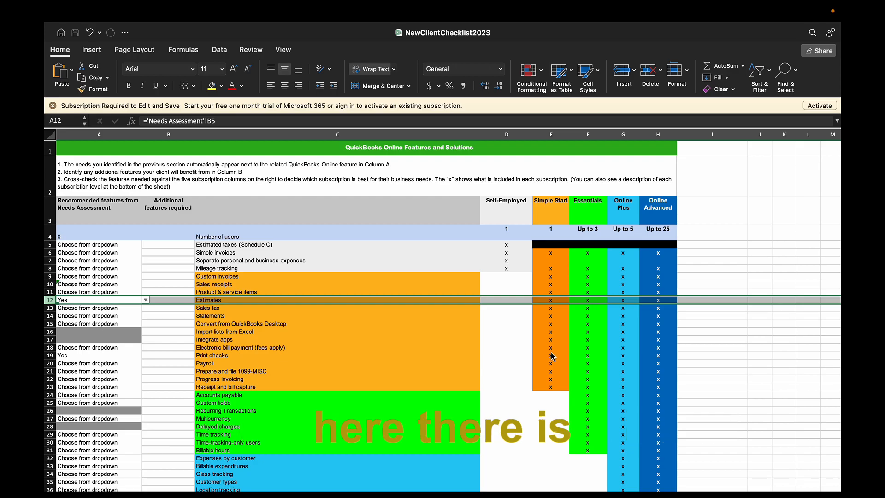
pyautogui.click(553, 299)
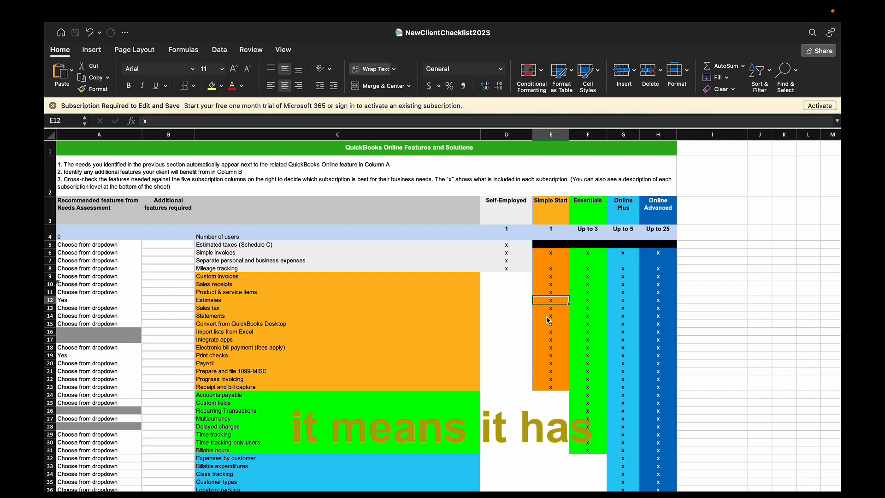
pyautogui.press('Right')
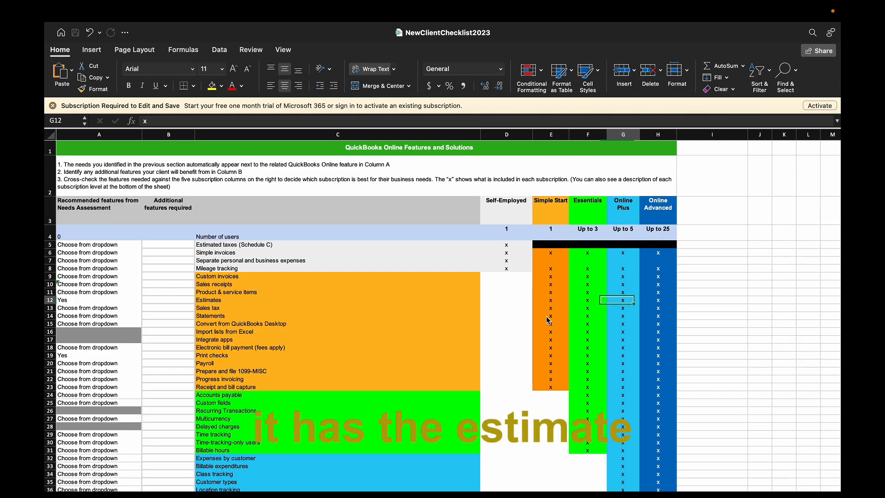
pyautogui.press('Left')
pyautogui.press('Left')
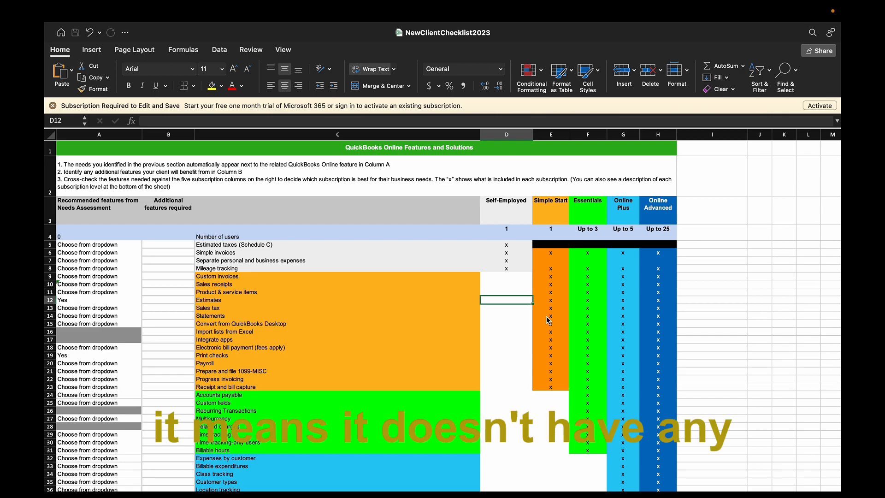
pyautogui.press('Left')
pyautogui.press('Left')
pyautogui.press('Left')
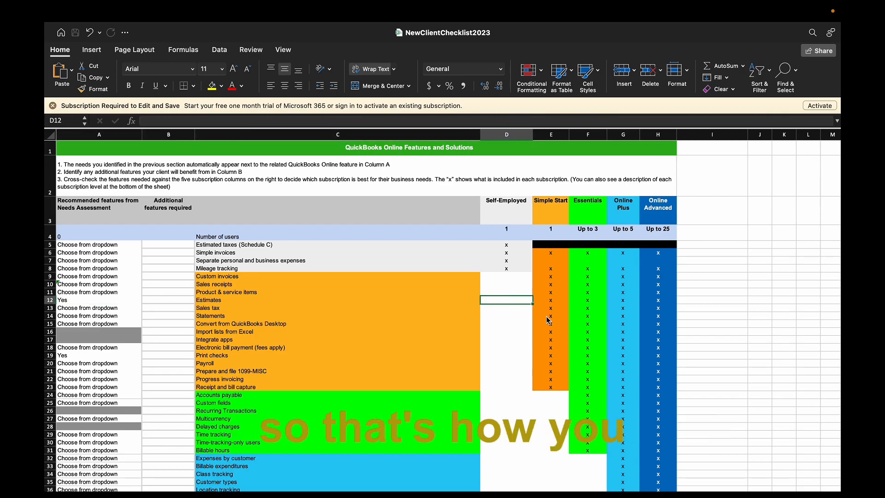
pyautogui.scroll(-5, 401, 357)
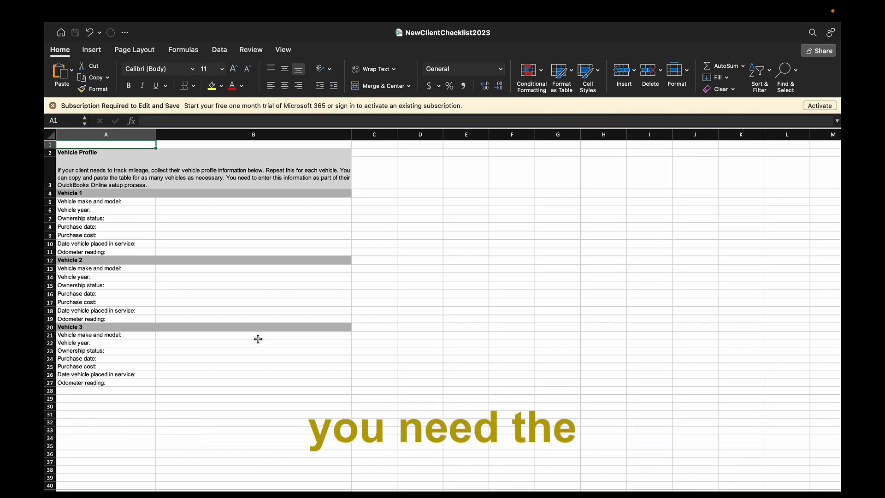
# Review Vehicle Profile answers B5–B11, make and model through odometer reading, then open the Onboarding Checklist sheet
pyautogui.click(161, 204)
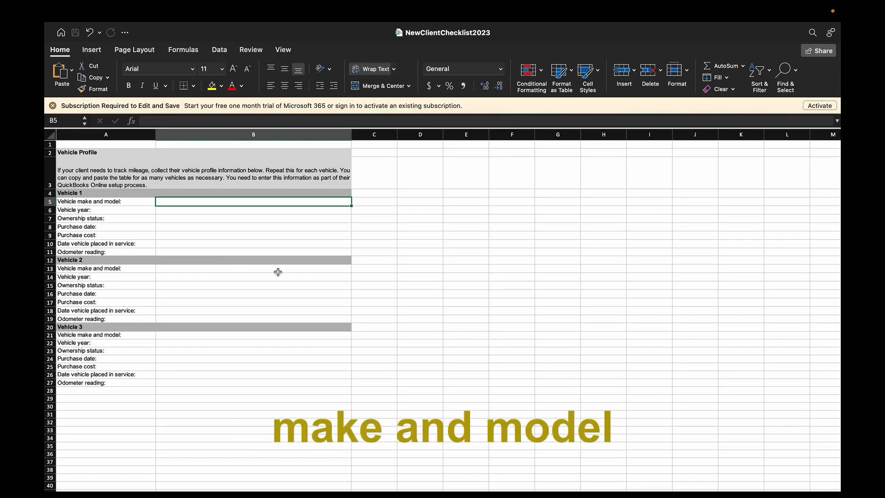
pyautogui.click(192, 209)
pyautogui.click(181, 217)
pyautogui.click(181, 227)
pyautogui.click(181, 235)
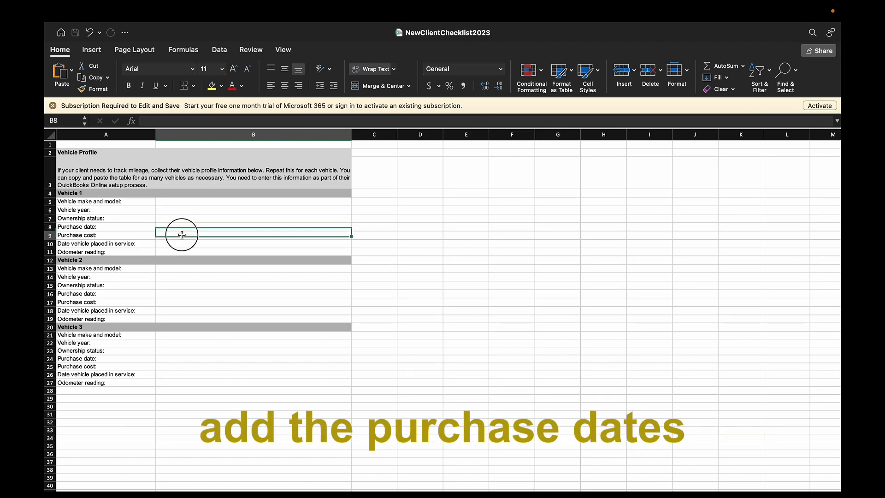
pyautogui.click(180, 245)
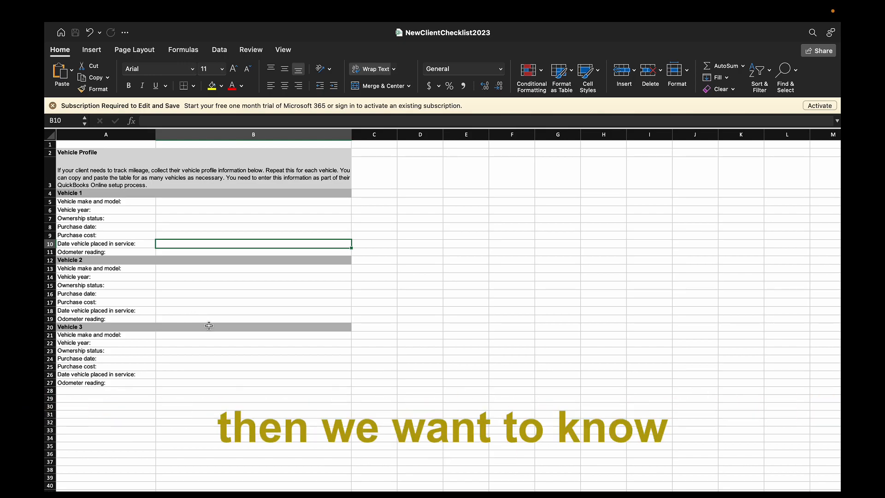
pyautogui.click(242, 252)
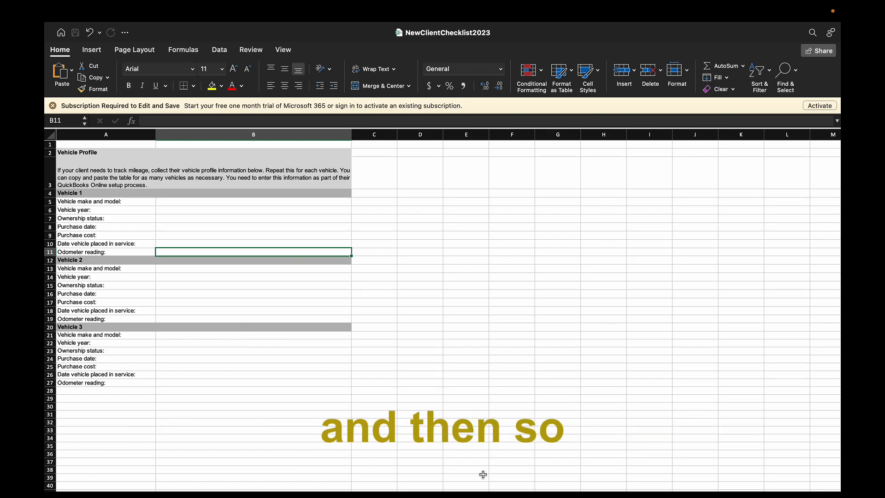
pyautogui.click(492, 495)
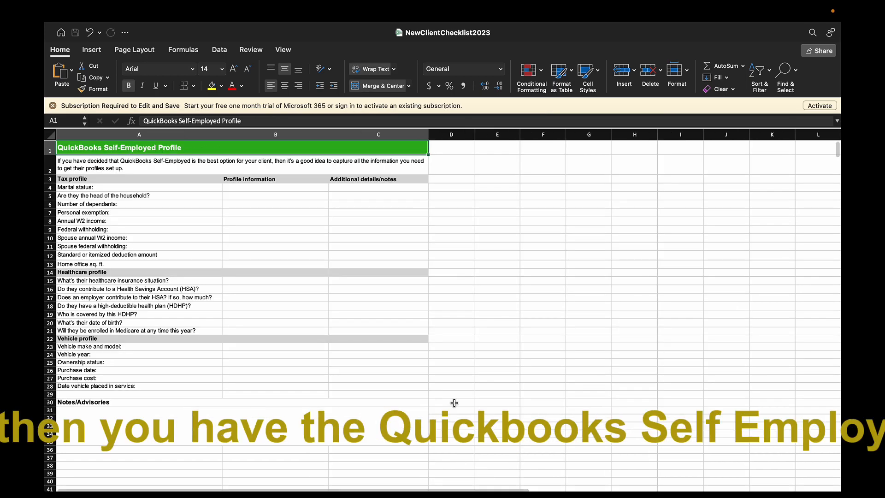
# Check the Self-Employed Profile's head-of-household answer, then close the workbook with Don't Save
pyautogui.scroll(-2, 442, 369)
pyautogui.scroll(2, 442, 371)
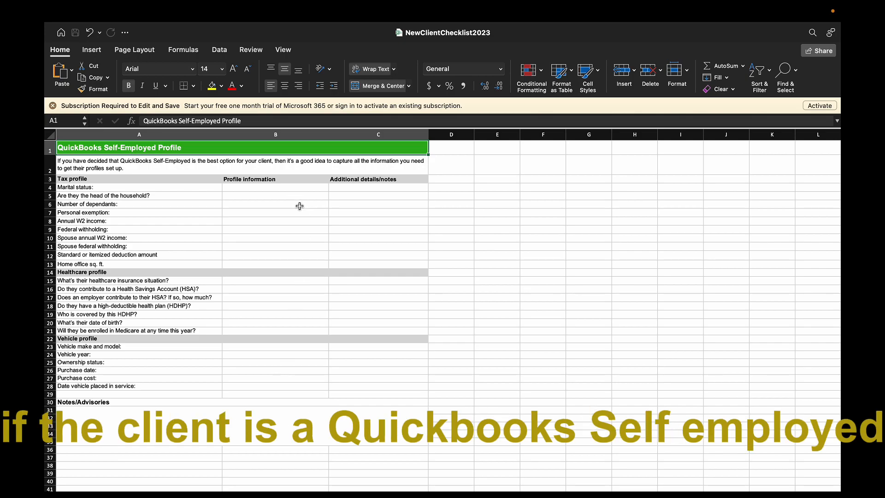
pyautogui.click(251, 194)
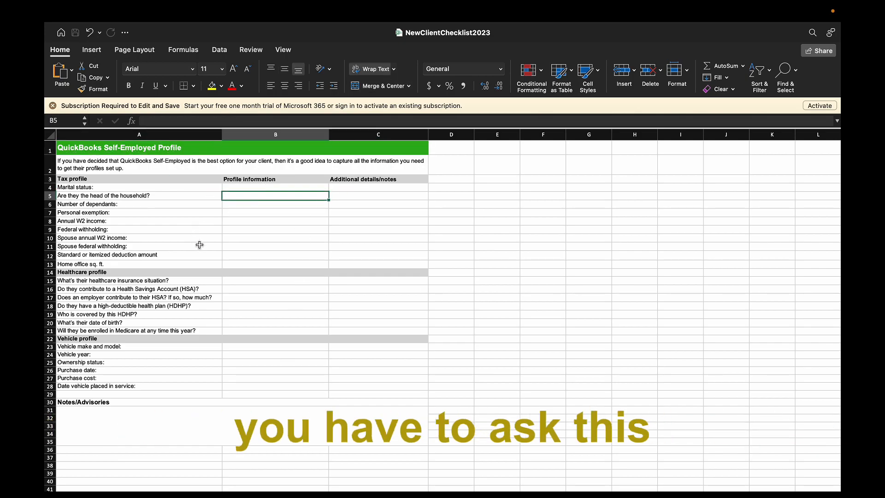
pyautogui.scroll(-1, 332, 250)
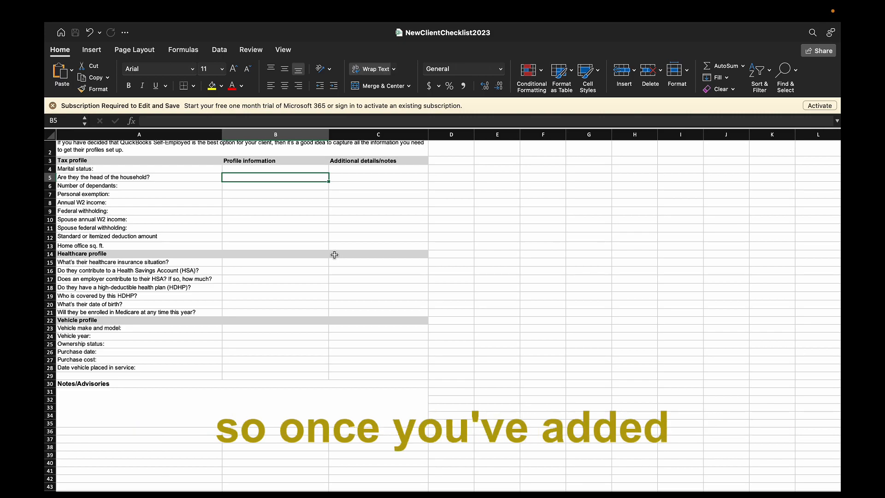
pyautogui.click(54, 32)
pyautogui.click(411, 325)
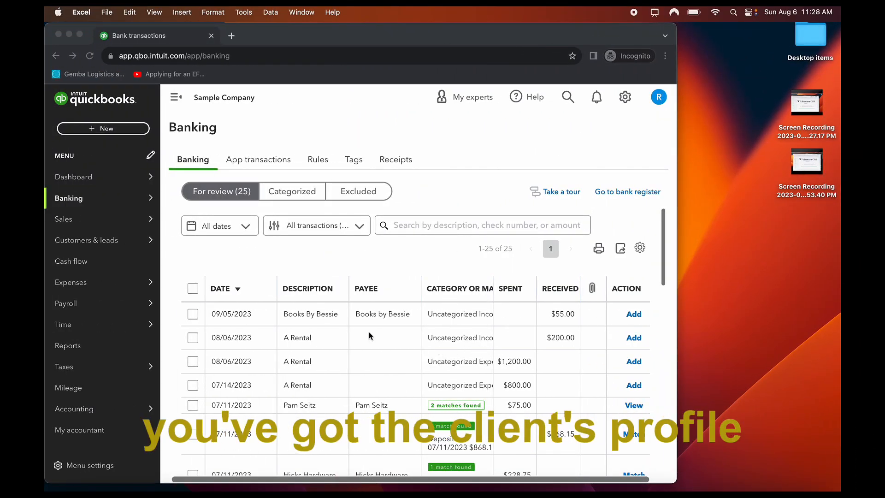
# Duplicate slide 3 in the Google Slides presentation as a new slide 4
pyautogui.click(116, 489)
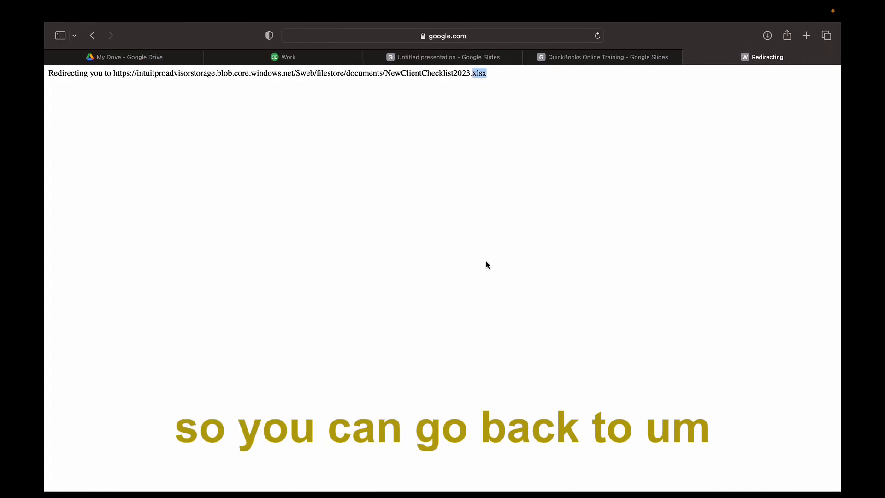
pyautogui.click(454, 57)
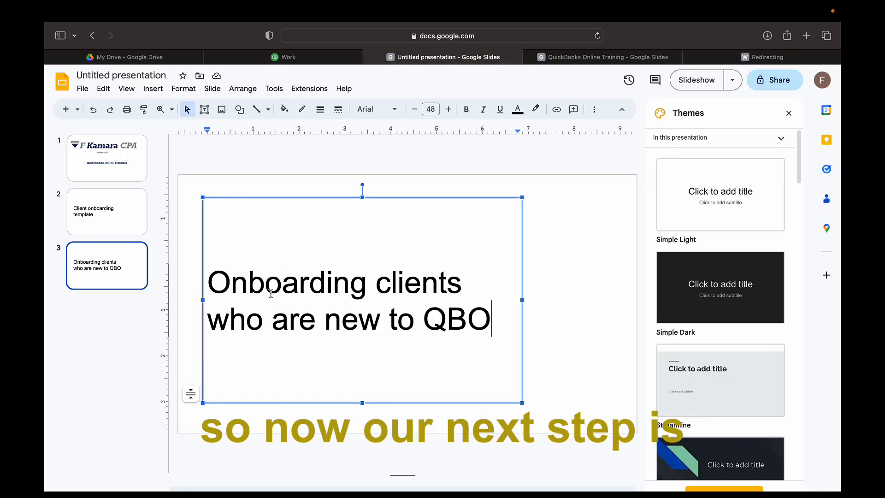
pyautogui.rightClick(123, 252)
pyautogui.click(217, 328)
# Retitle slide 4 'Sign up the client to Quickbooks online>' and return to QuickBooks' Work tab
pyautogui.tripleClick(291, 306)
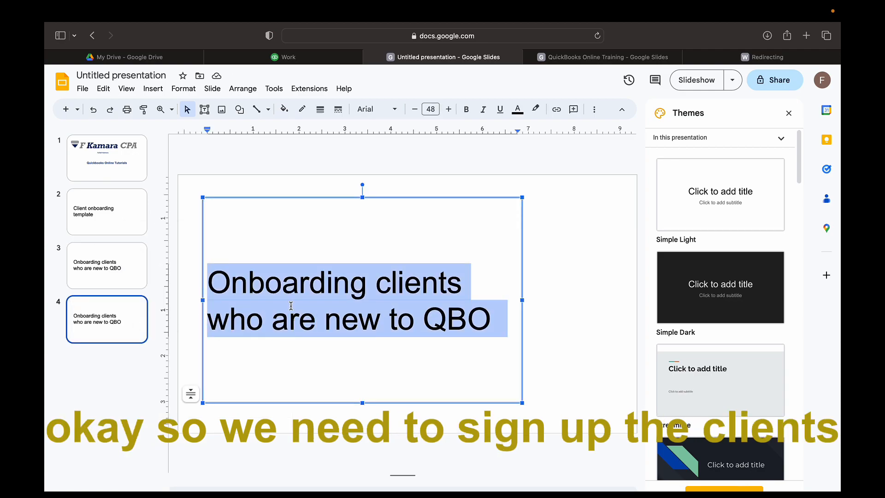
pyautogui.press('BackSpace')
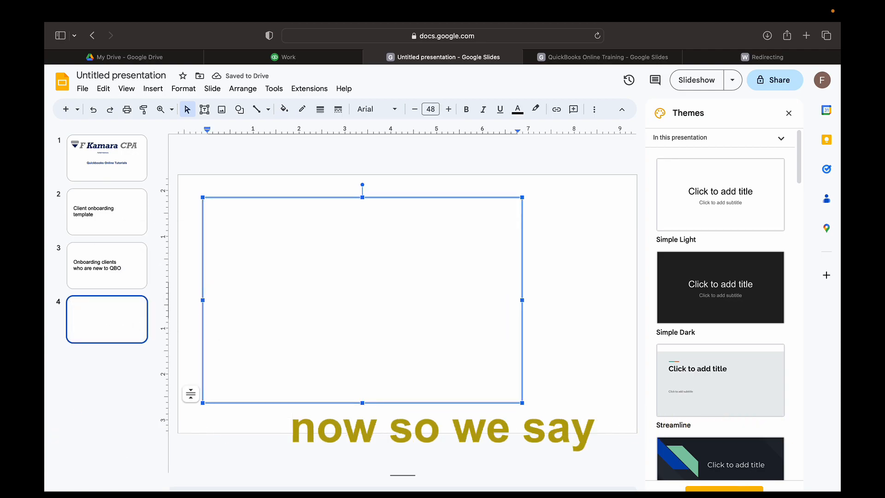
pyautogui.write('Sign up the clien')
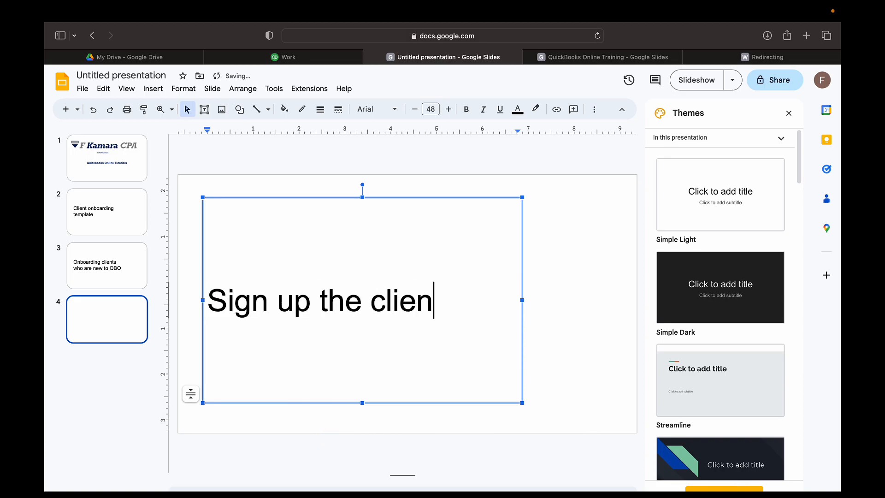
pyautogui.write('t to Quickbooks online>')
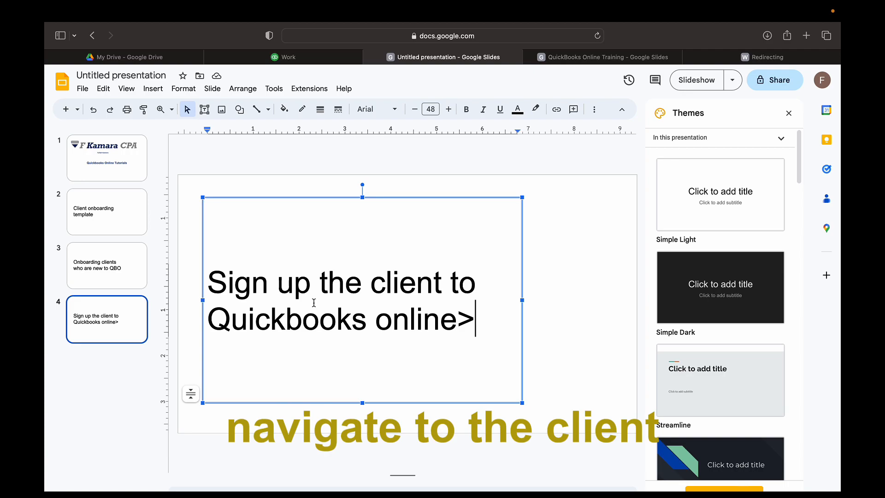
pyautogui.click(316, 60)
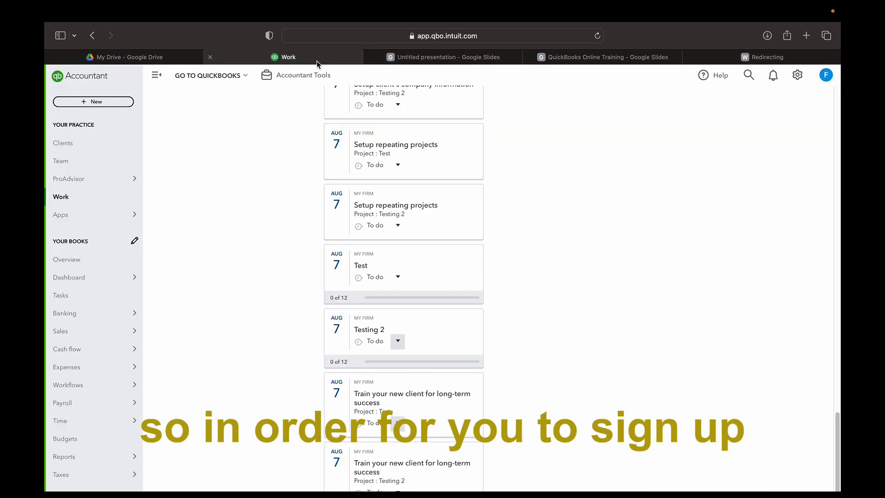
# From the client list, start a new business-type client and enter the business name
pyautogui.click(73, 142)
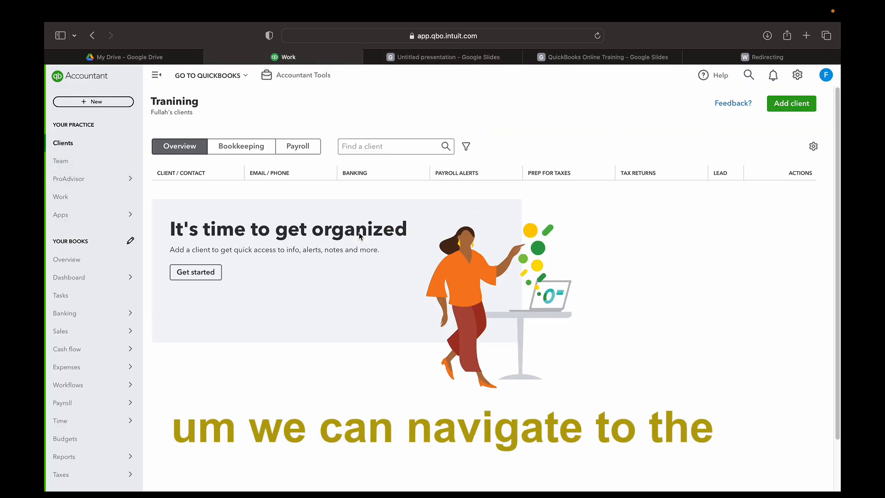
pyautogui.click(805, 105)
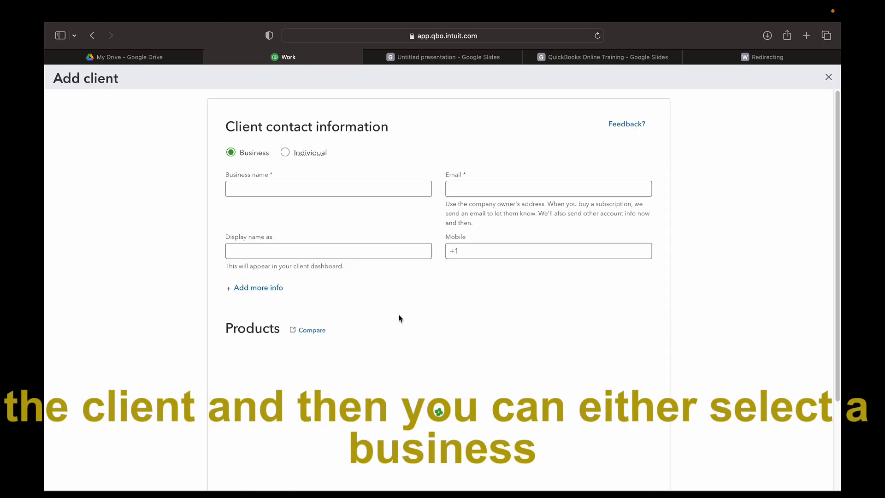
pyautogui.click(285, 154)
pyautogui.click(231, 154)
pyautogui.click(295, 188)
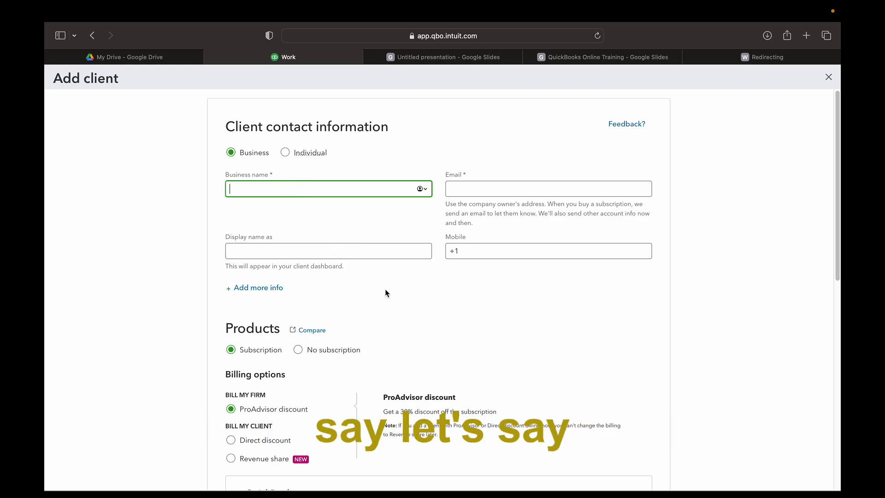
pyautogui.write('F Kamara CP')
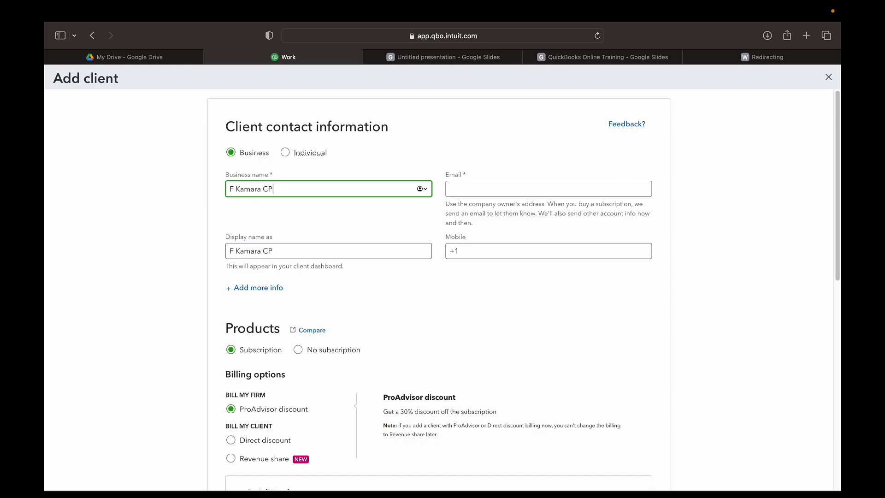
pyautogui.write('A')
# Enter the client's email address on the Add client form
pyautogui.click(482, 189)
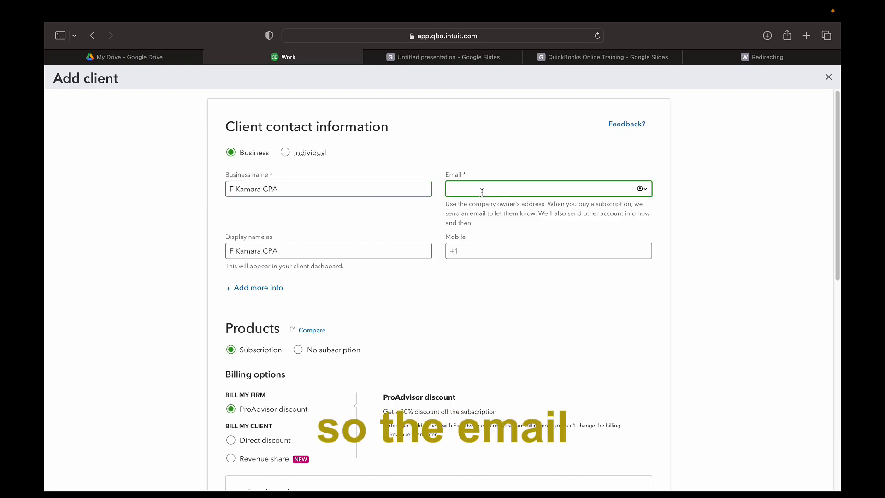
pyautogui.click(540, 278)
pyautogui.click(477, 250)
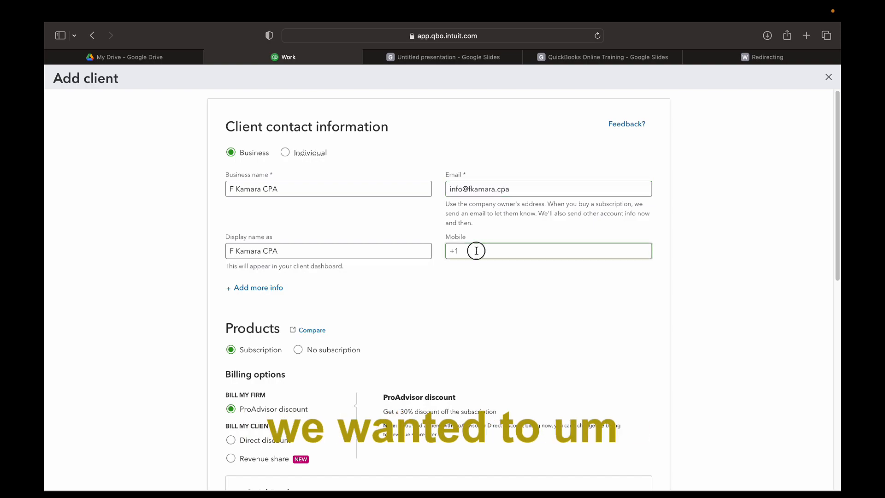
pyautogui.scroll(-1, 507, 309)
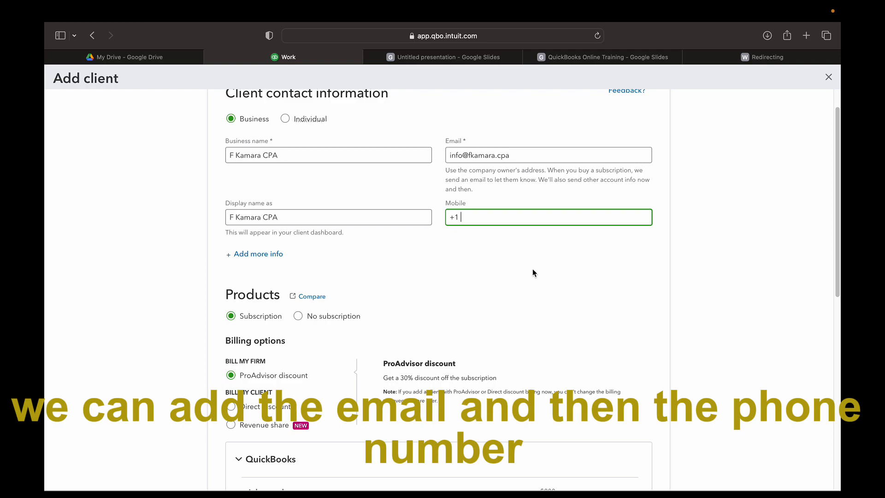
pyautogui.scroll(-1, 523, 299)
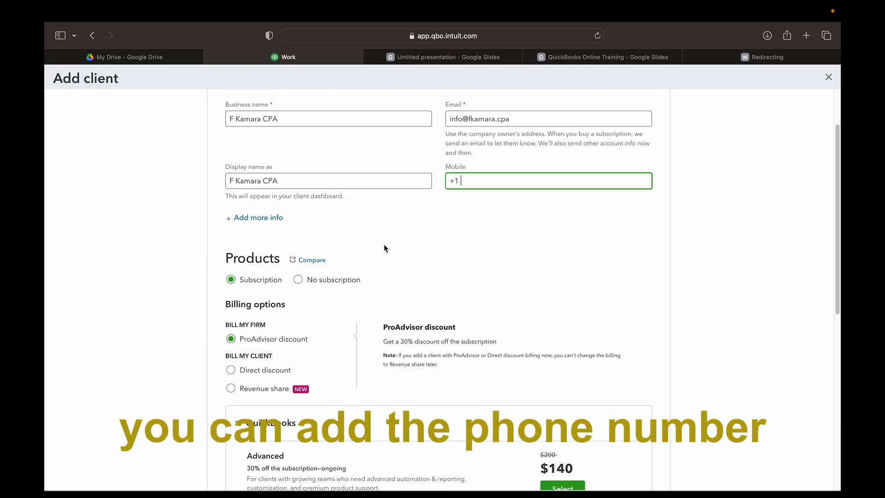
# Under Add more info, fill in the contact's first and last name and the client's website
pyautogui.click(235, 221)
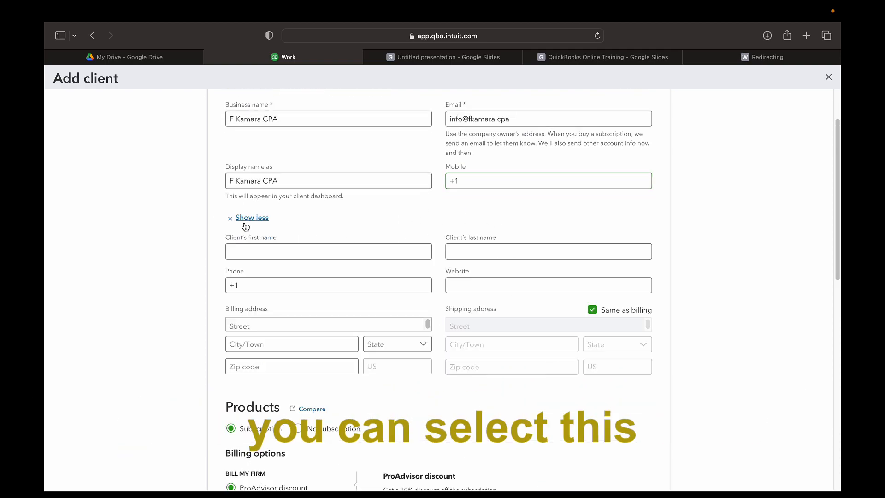
pyautogui.scroll(-1, 507, 258)
pyautogui.click(342, 219)
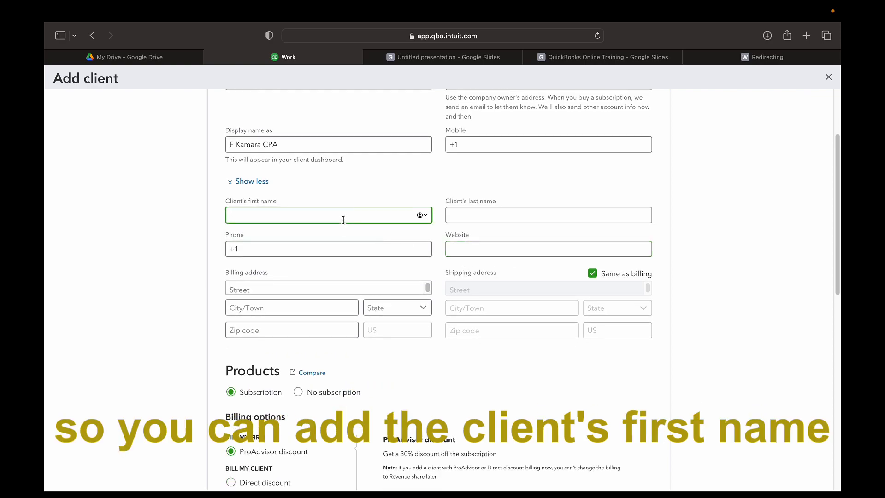
pyautogui.press('Tab')
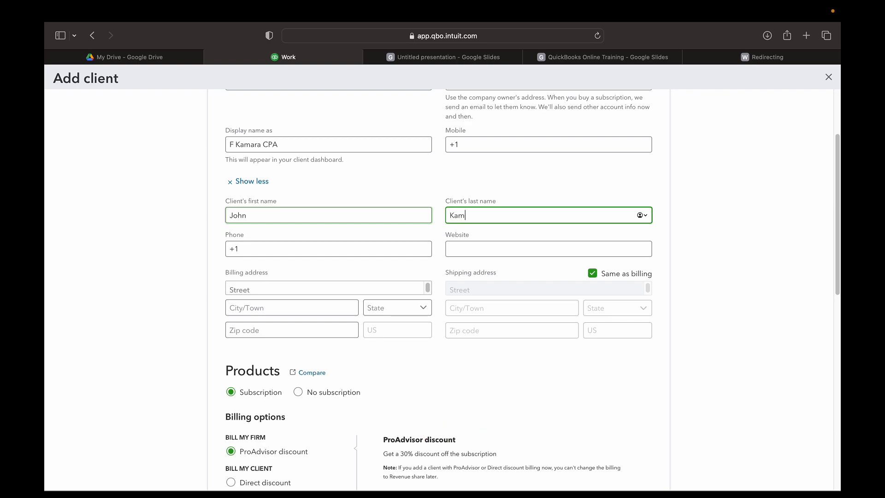
pyautogui.click(339, 249)
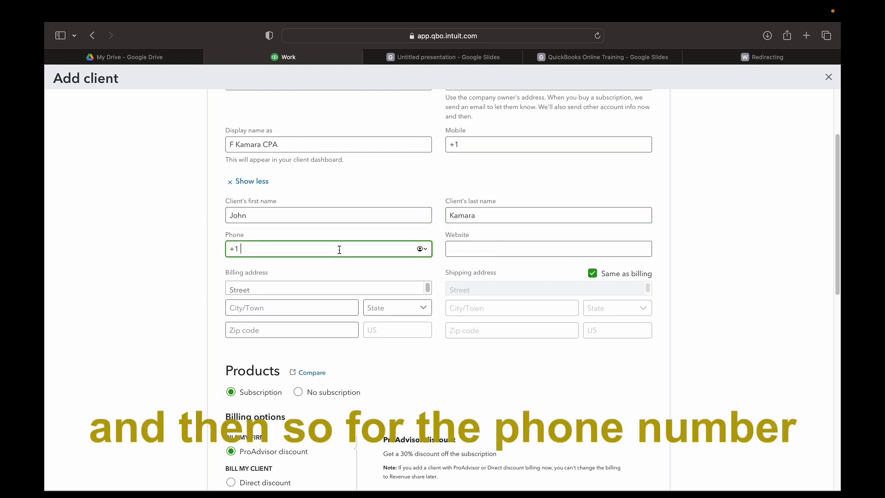
pyautogui.click(464, 255)
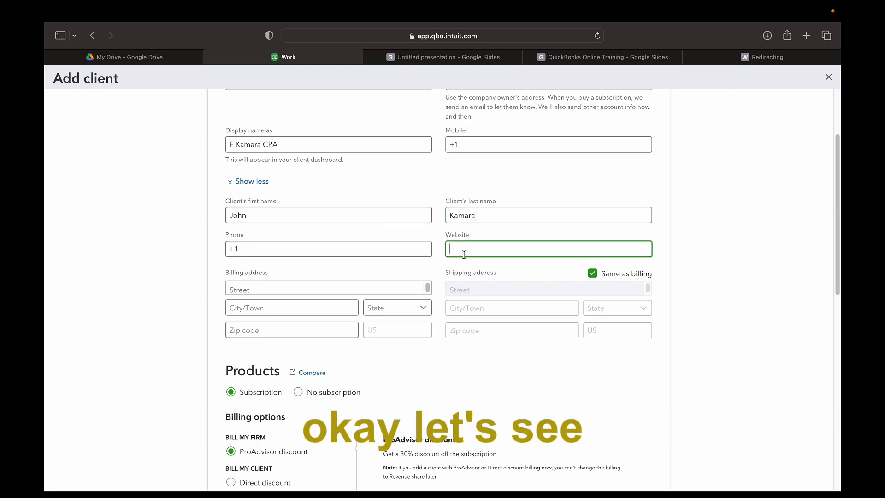
pyautogui.write('www.fkamara.cpa')
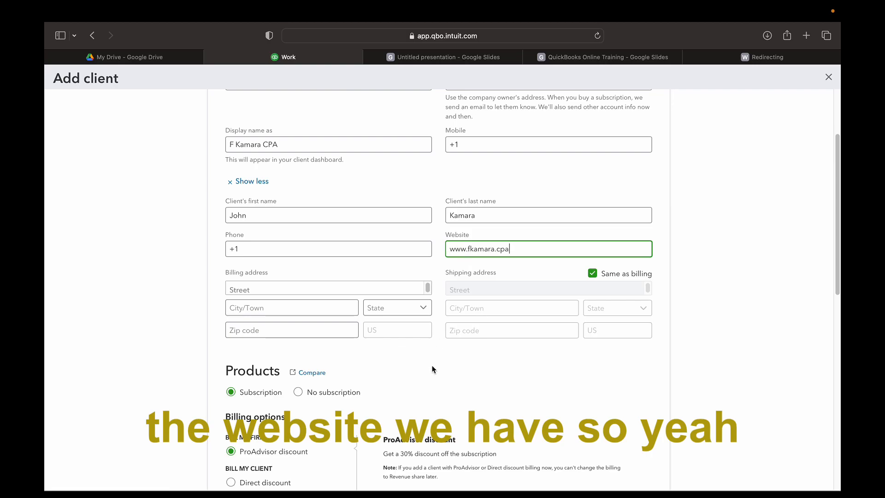
pyautogui.scroll(-2, 433, 366)
pyautogui.scroll(-5, 388, 348)
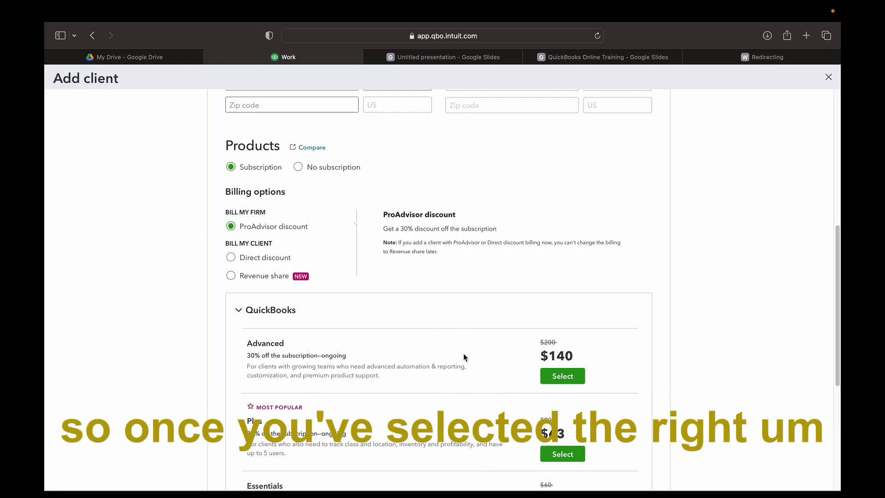
# Review the discounted QuickBooks plan prices, then set Bill my client to Direct discount
pyautogui.scroll(-7, 463, 353)
pyautogui.scroll(12, 369, 330)
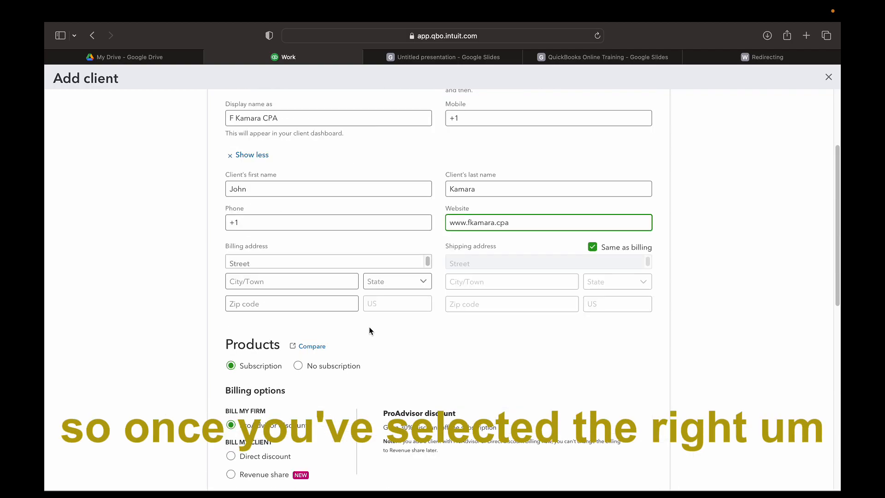
pyautogui.scroll(-6, 430, 340)
pyautogui.scroll(-6, 439, 365)
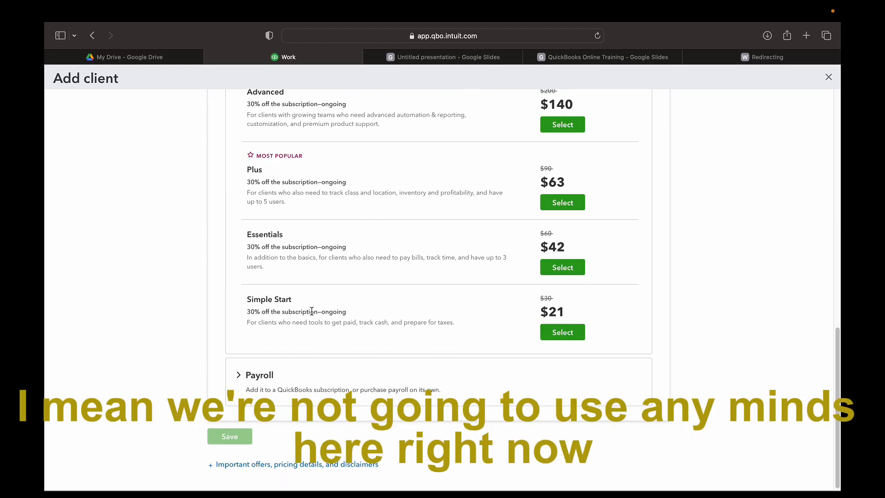
pyautogui.scroll(3, 352, 322)
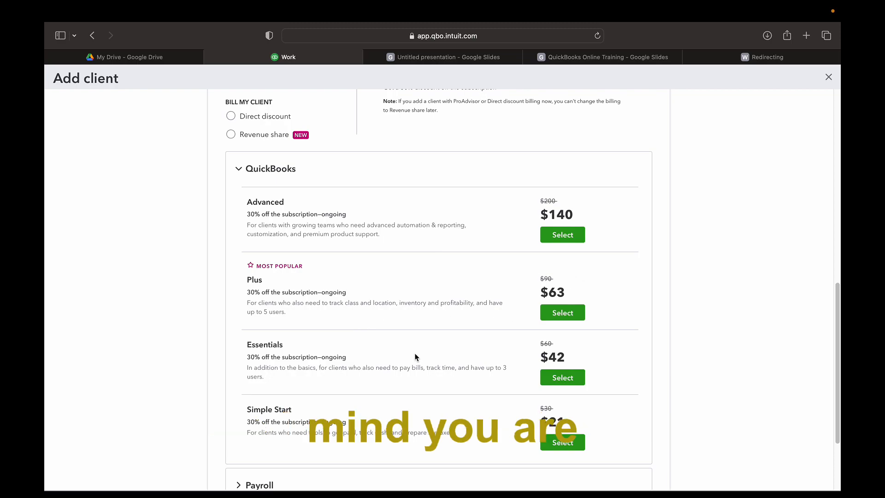
pyautogui.scroll(-1, 425, 341)
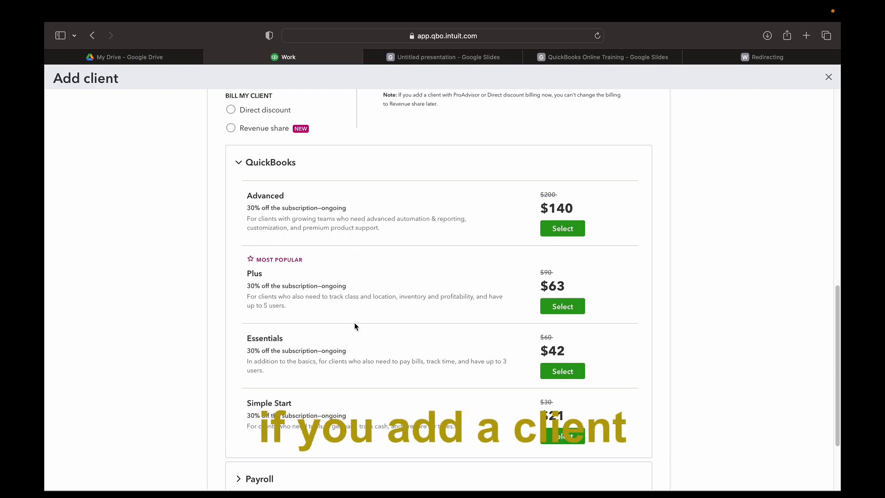
pyautogui.scroll(-2, 358, 322)
pyautogui.scroll(10, 369, 304)
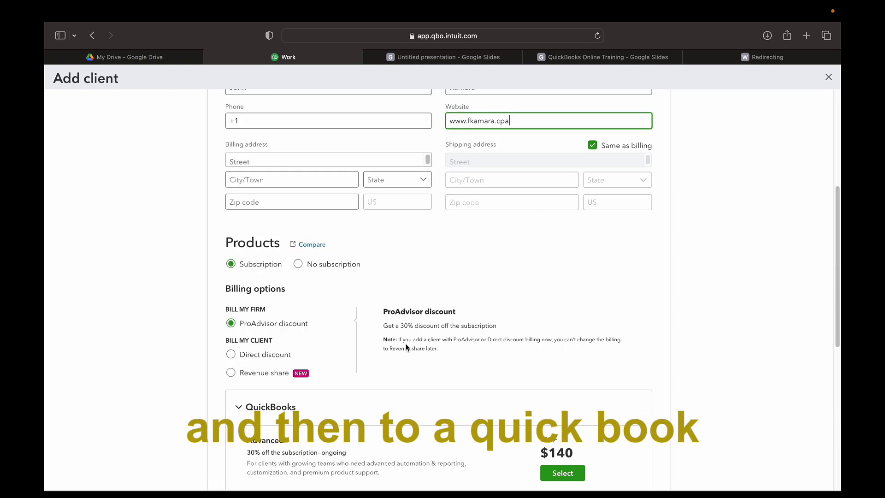
pyautogui.scroll(-1, 406, 340)
pyautogui.scroll(-2, 342, 340)
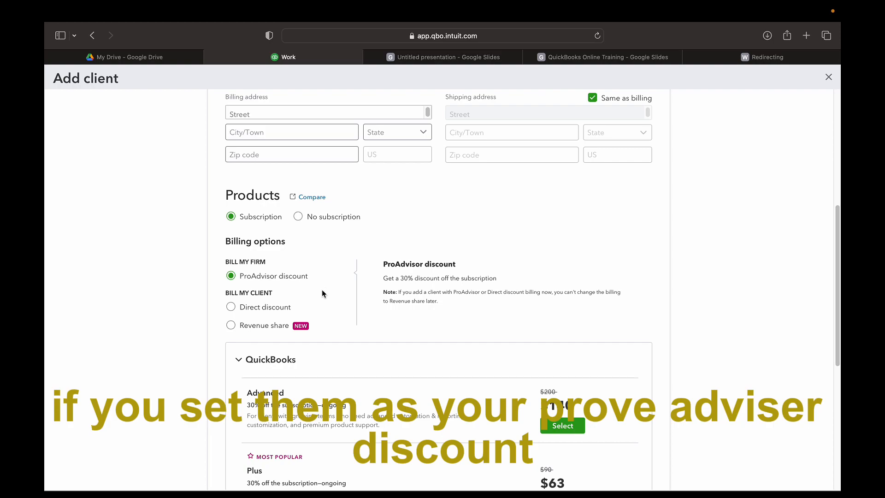
pyautogui.scroll(-2, 262, 300)
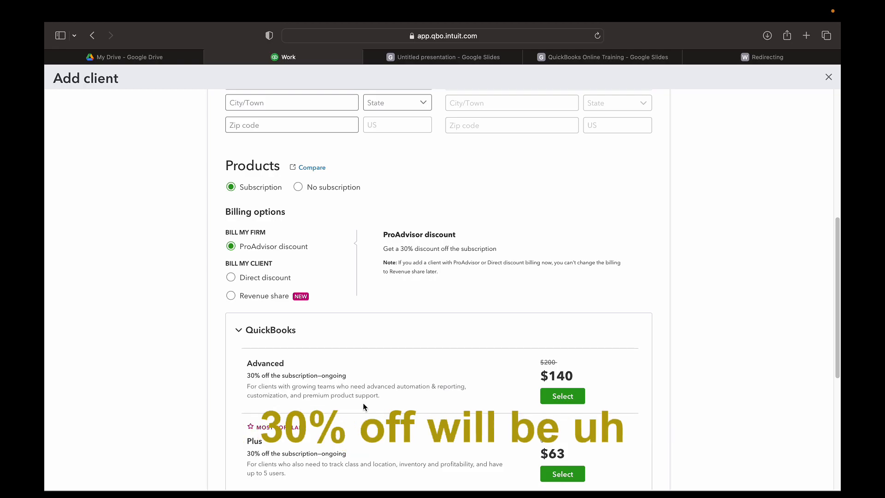
pyautogui.scroll(-2, 365, 407)
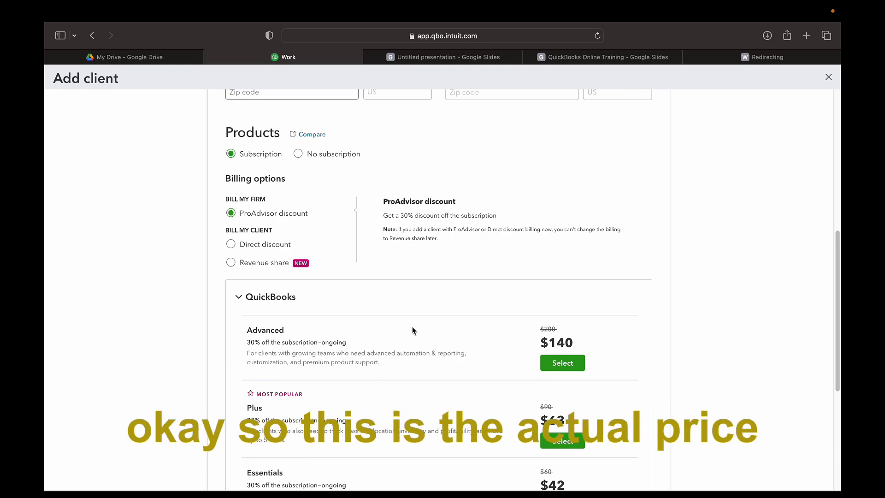
pyautogui.scroll(-1, 413, 330)
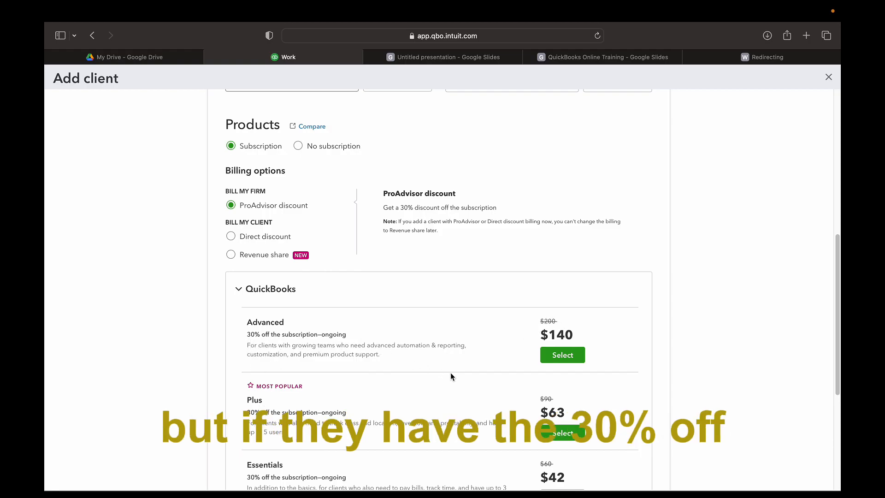
pyautogui.scroll(-2, 450, 377)
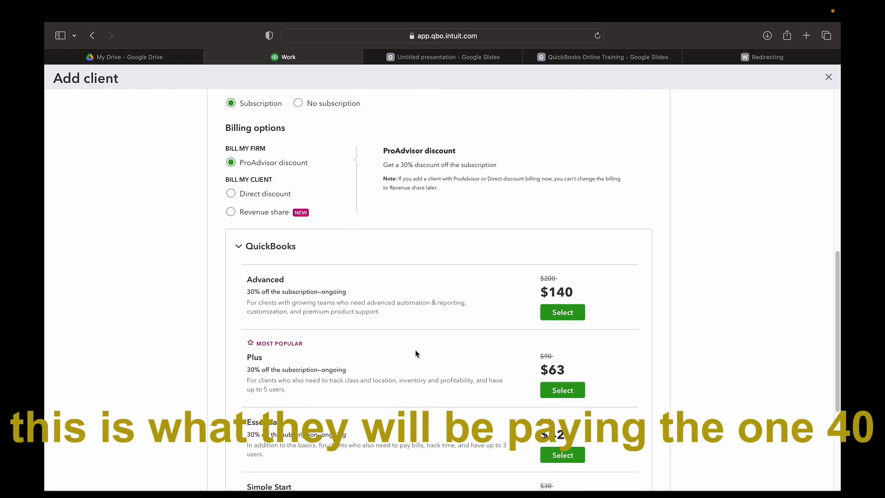
pyautogui.scroll(-1, 338, 378)
pyautogui.scroll(-1, 338, 378)
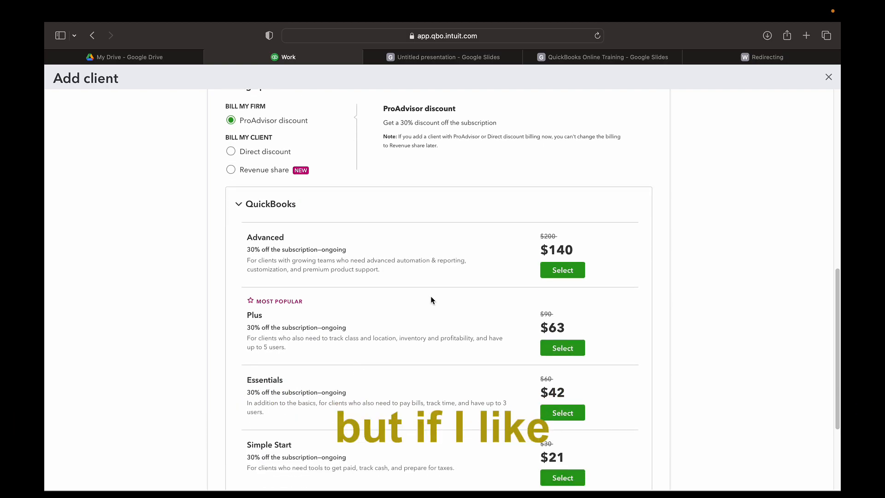
pyautogui.scroll(10, 420, 303)
pyautogui.scroll(-1, 302, 341)
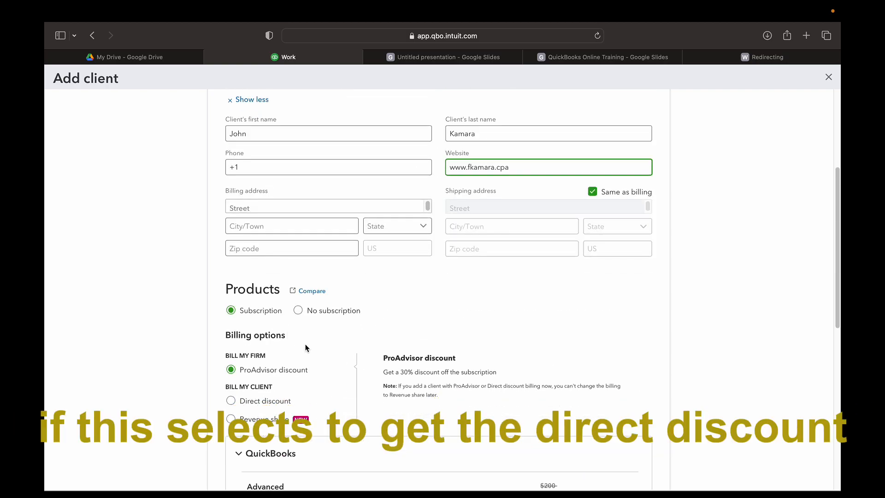
pyautogui.scroll(-2, 318, 359)
pyautogui.click(231, 360)
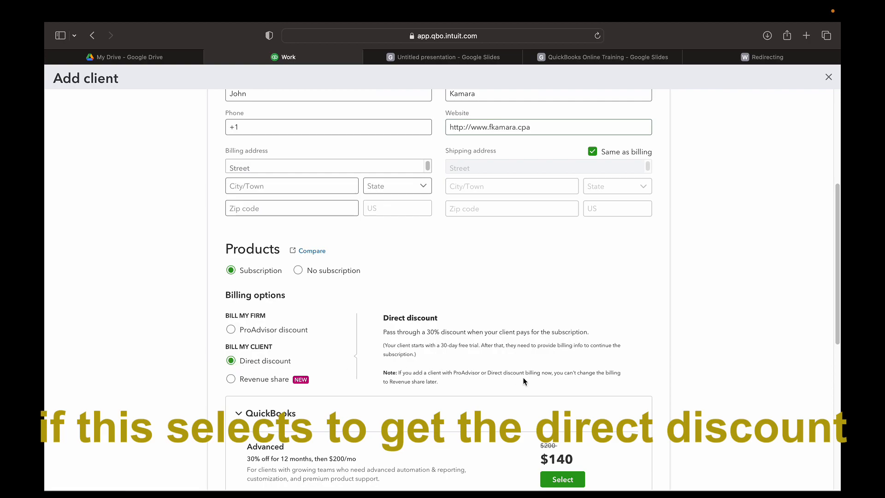
pyautogui.scroll(-8, 523, 377)
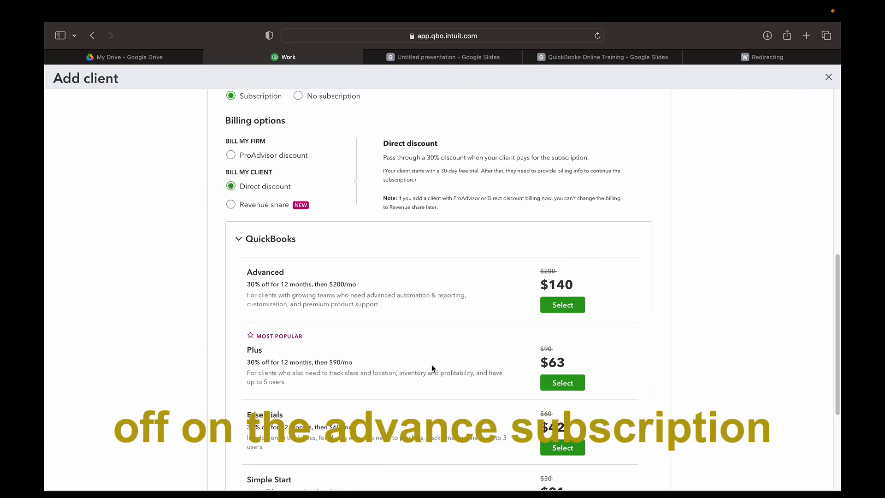
pyautogui.scroll(-1, 426, 346)
pyautogui.scroll(-1, 427, 349)
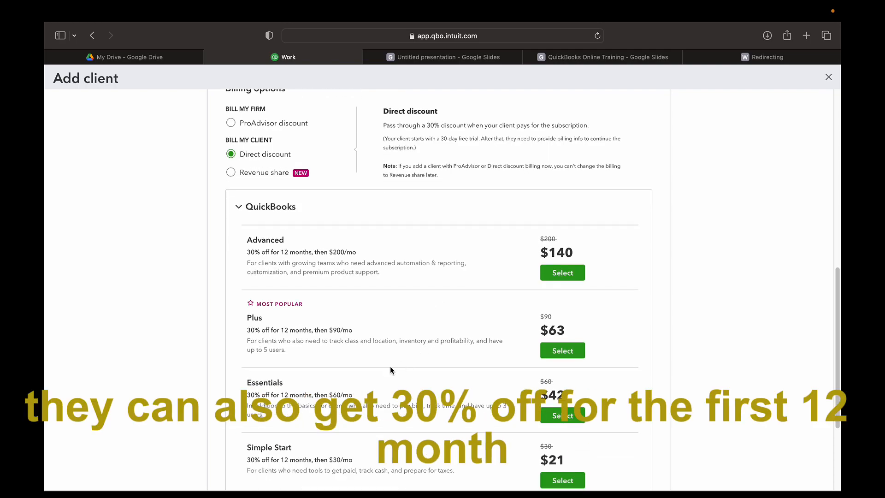
pyautogui.scroll(-1, 391, 361)
pyautogui.scroll(5, 399, 350)
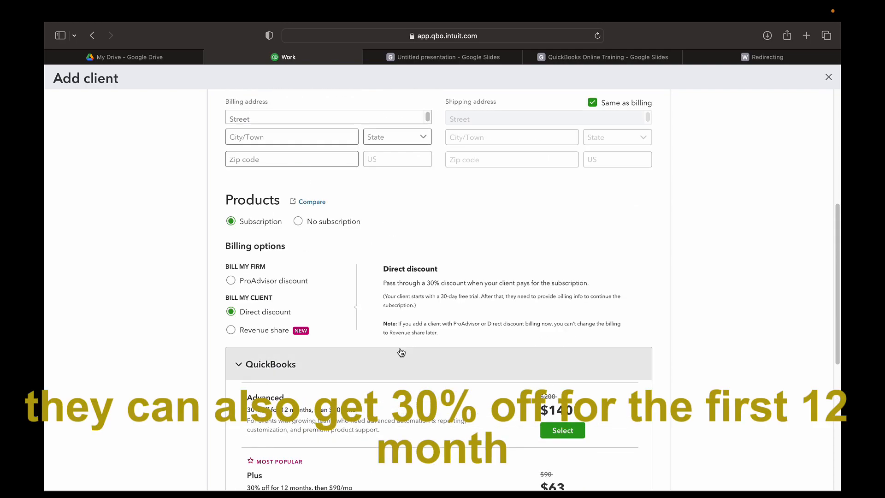
pyautogui.scroll(-3, 403, 351)
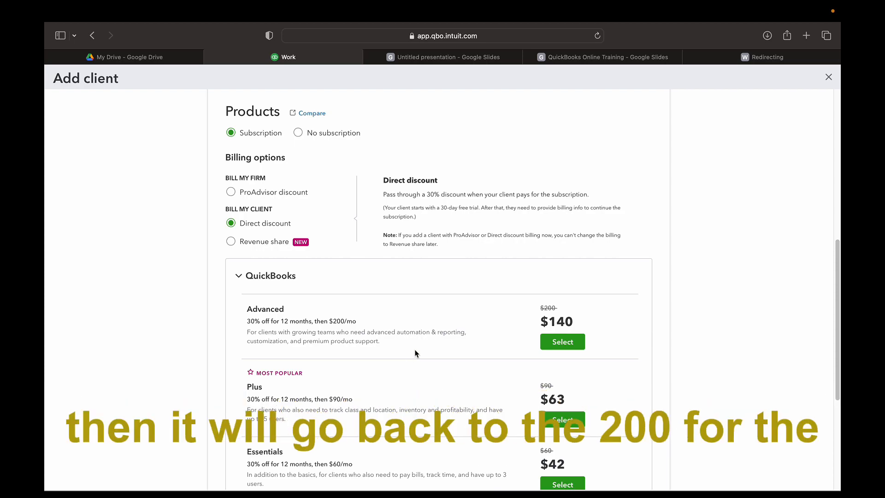
pyautogui.scroll(-1, 383, 372)
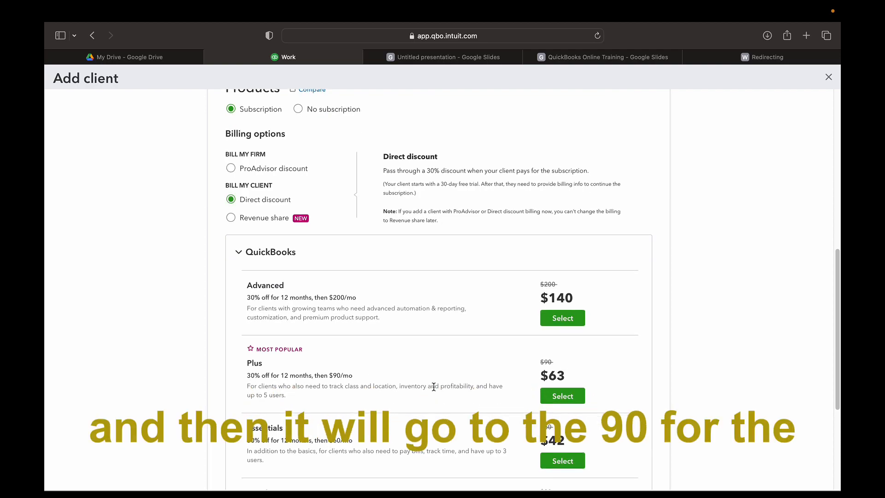
pyautogui.scroll(-3, 406, 392)
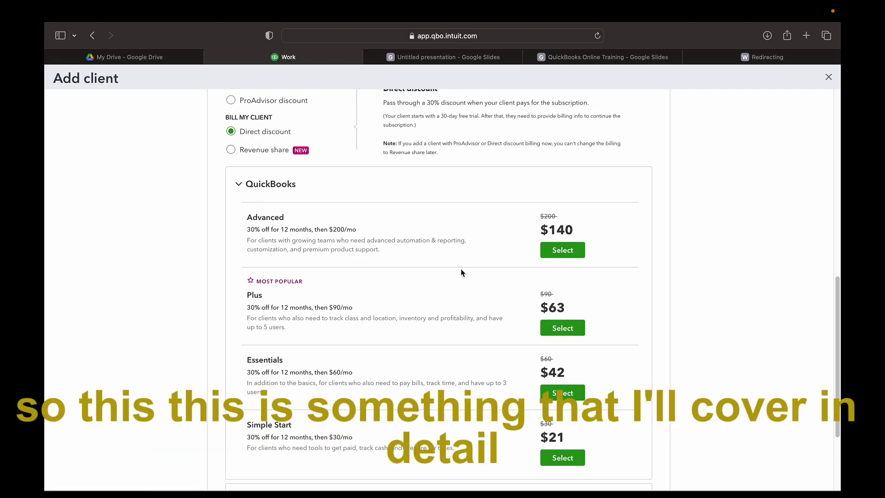
pyautogui.scroll(3, 483, 279)
pyautogui.scroll(3, 461, 262)
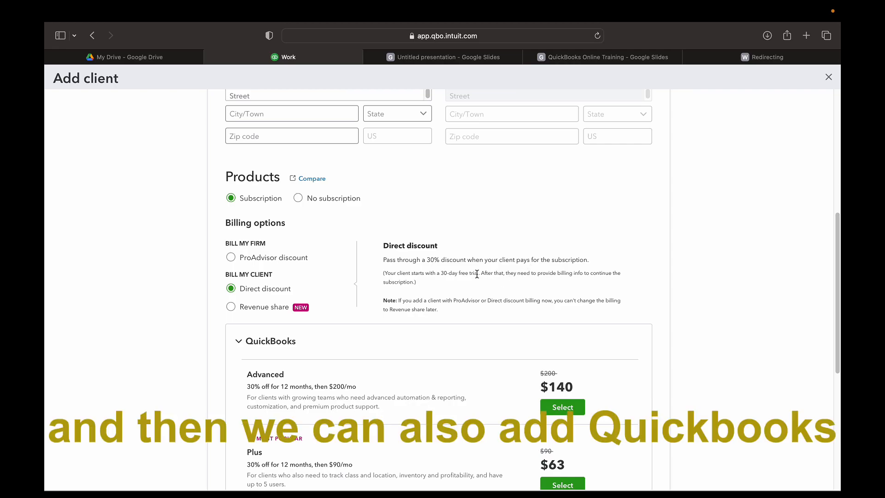
pyautogui.scroll(2, 419, 209)
pyautogui.scroll(-6, 421, 210)
pyautogui.scroll(-3, 424, 247)
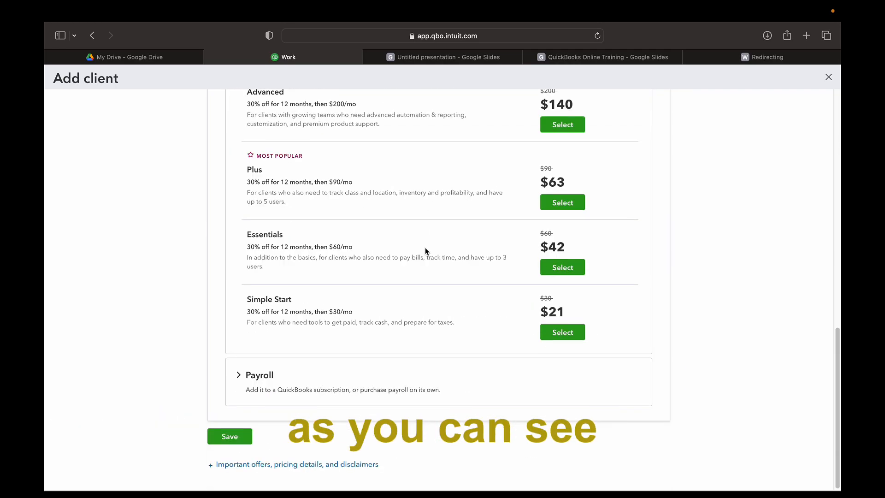
# Expand Payroll to view the Elite, Premium and Core plan prices, then return to the contact details
pyautogui.click(238, 381)
pyautogui.scroll(-5, 373, 382)
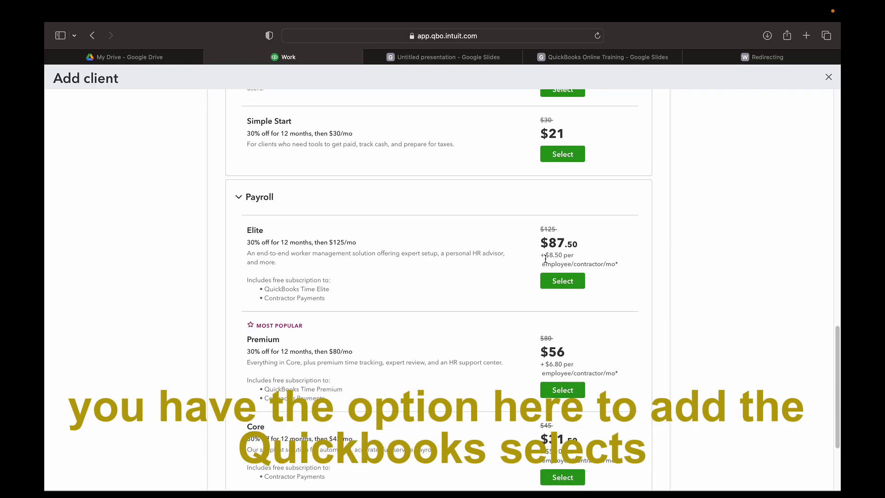
pyautogui.scroll(-5, 444, 286)
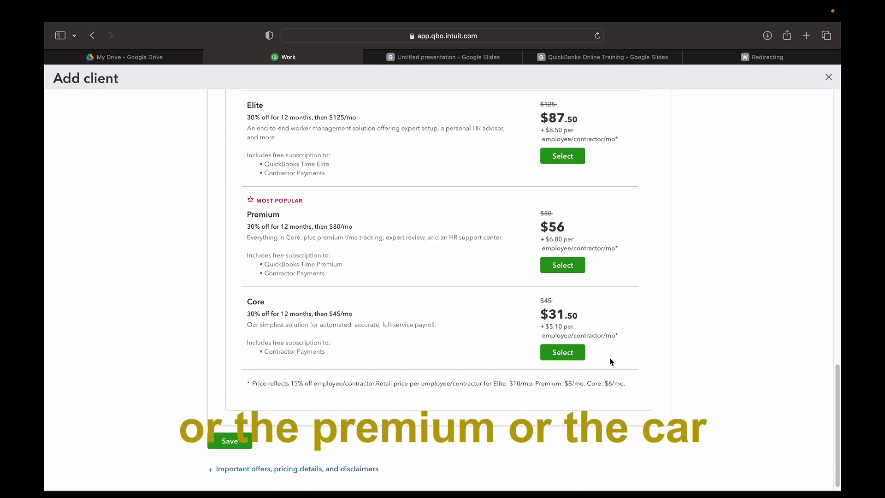
pyautogui.scroll(-1, 360, 304)
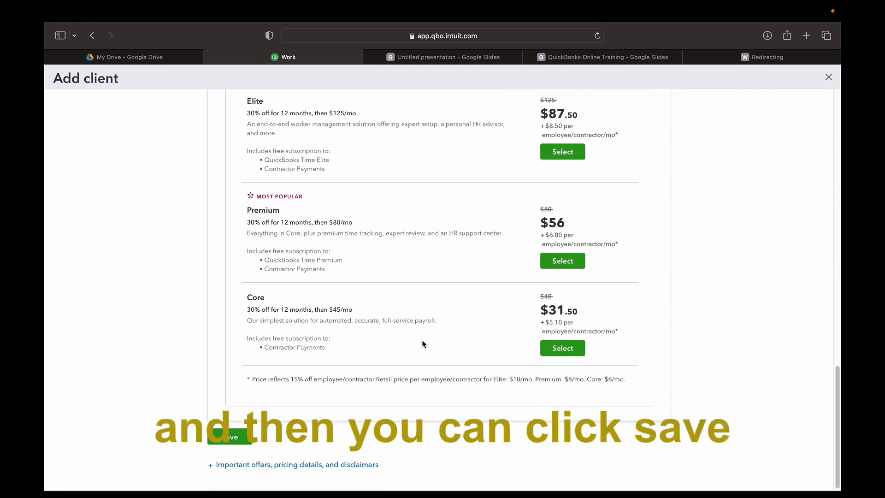
pyautogui.scroll(5, 430, 355)
pyautogui.scroll(10, 431, 355)
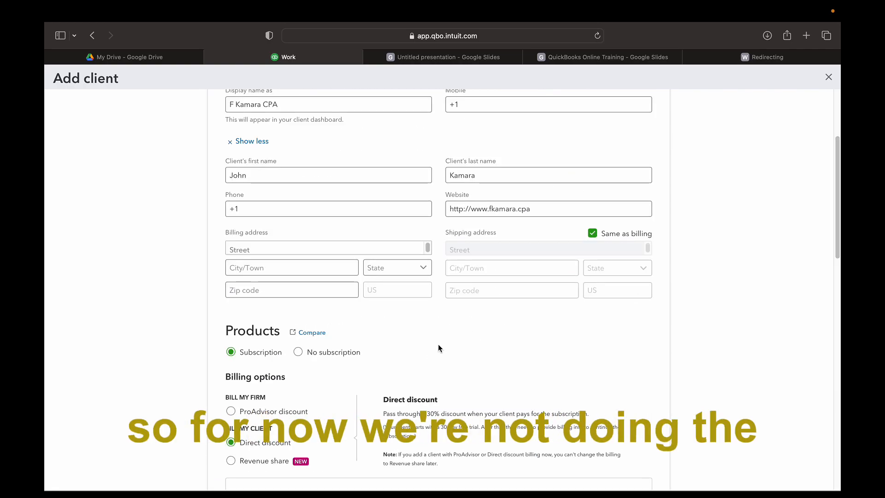
pyautogui.scroll(5, 454, 346)
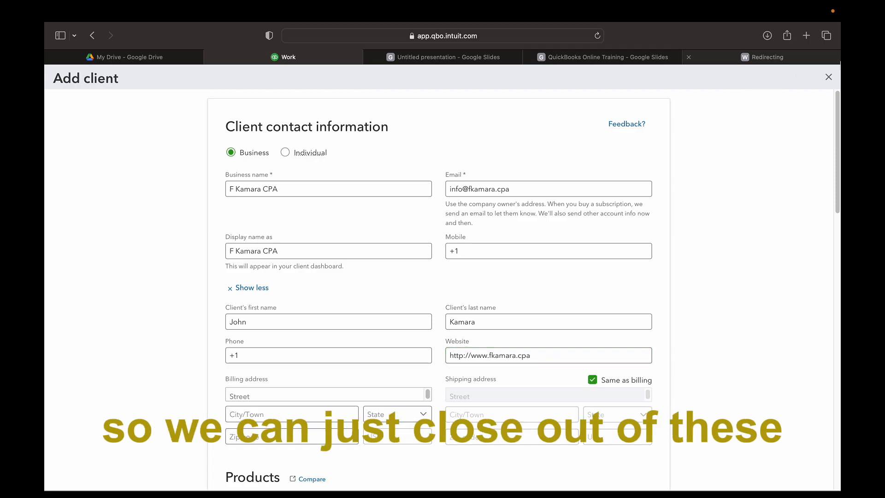
# Close the Add client form, confirming to leave without saving the client
pyautogui.click(828, 77)
pyautogui.click(466, 306)
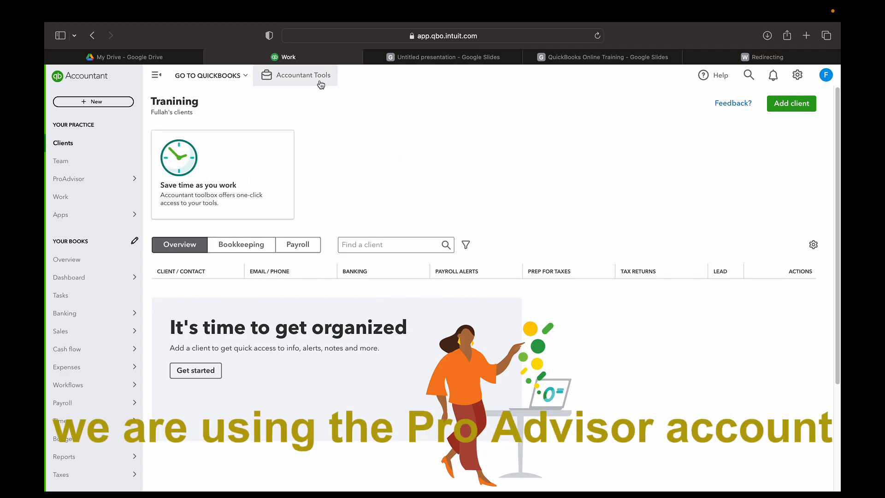
pyautogui.scroll(-2, 70, 277)
pyautogui.moveTo(76, 233)
pyautogui.scroll(2, 73, 249)
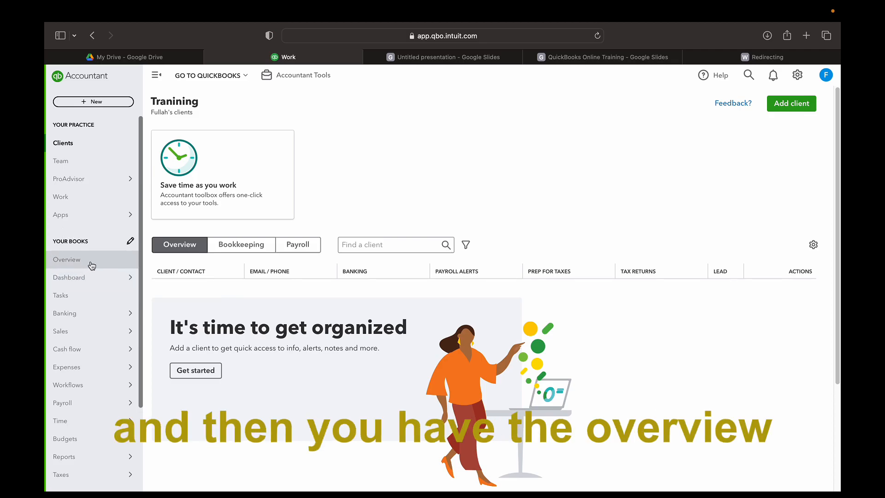
pyautogui.moveTo(79, 330)
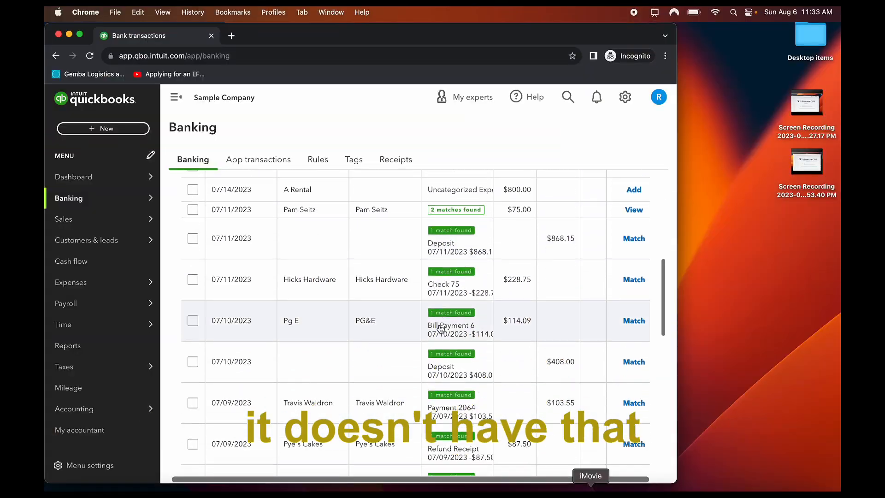
pyautogui.scroll(-5, 415, 300)
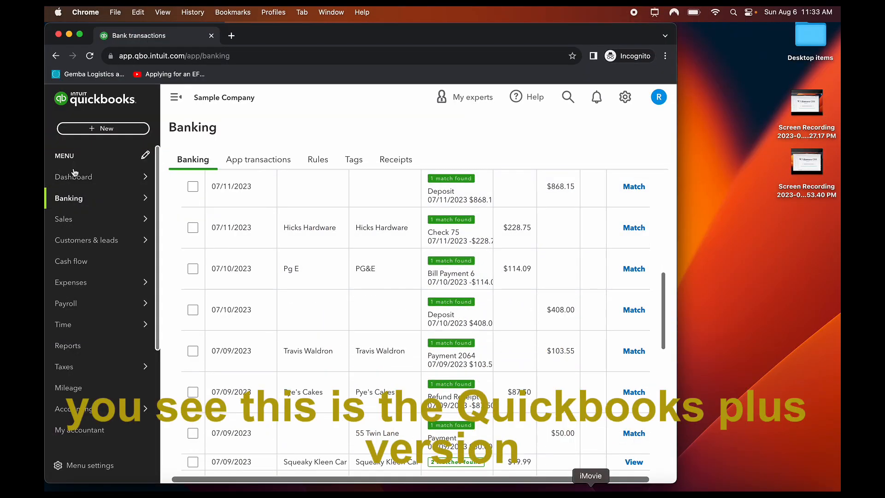
# On the sample company's Banking page, look through the profile and company settings menus
pyautogui.scroll(-3, 74, 266)
pyautogui.moveTo(110, 228)
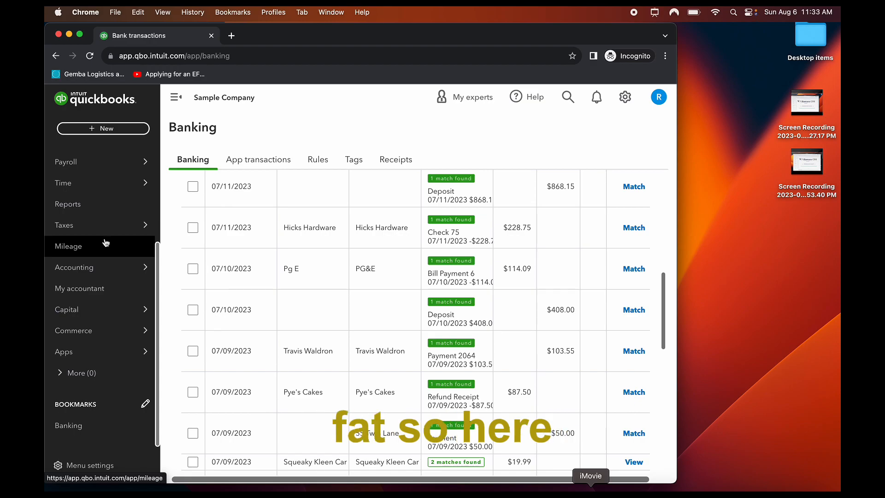
pyautogui.scroll(3, 106, 243)
pyautogui.moveTo(117, 172)
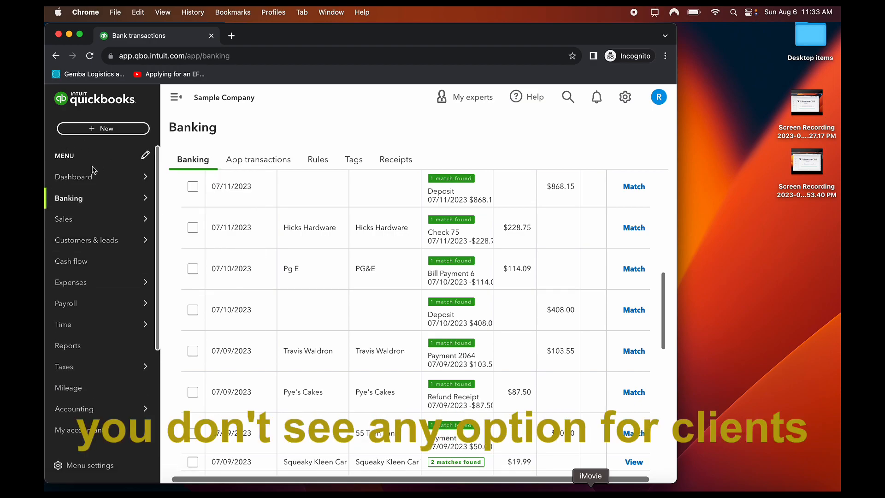
pyautogui.moveTo(148, 206)
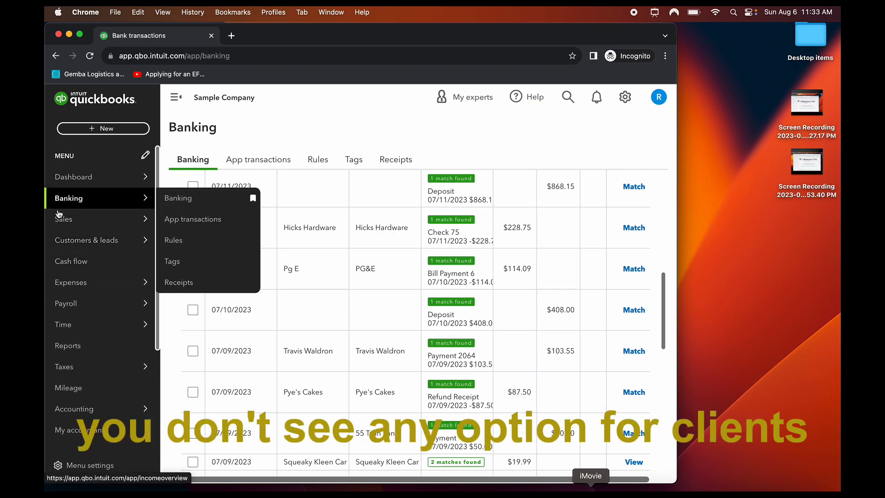
pyautogui.moveTo(119, 245)
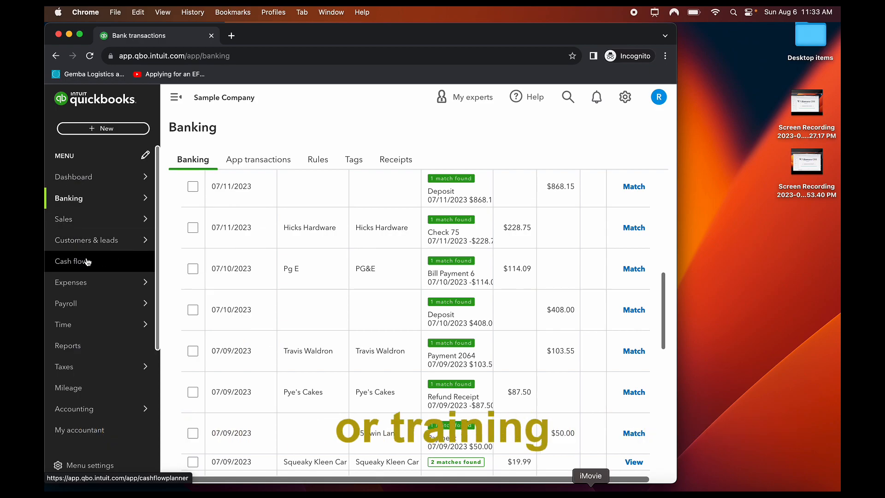
pyautogui.click(659, 96)
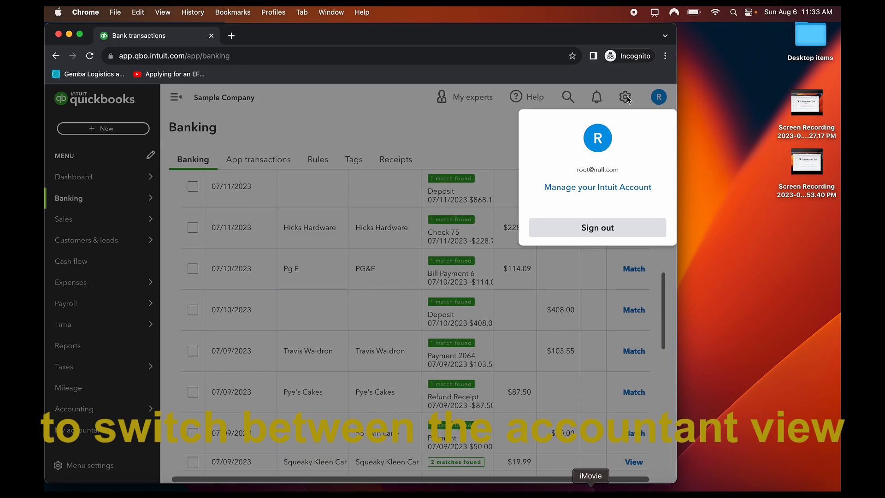
pyautogui.click(626, 97)
pyautogui.click(625, 96)
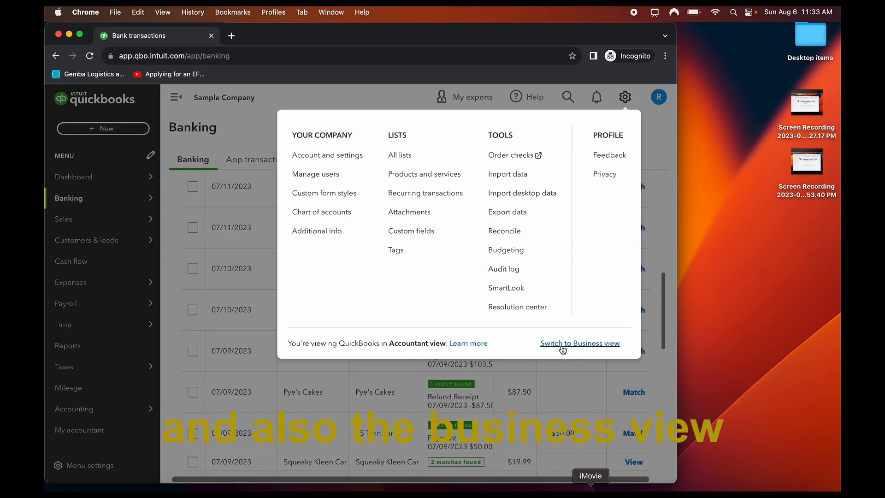
pyautogui.click(359, 91)
# Scroll the Banking transactions, then switch back to the Accountant client list in Safari
pyautogui.scroll(-5, 355, 265)
pyautogui.scroll(-3, 355, 265)
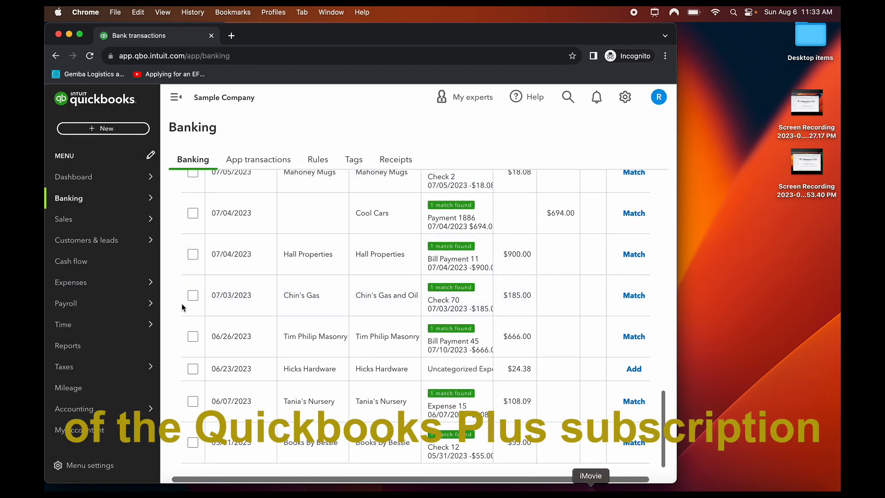
pyautogui.moveTo(105, 407)
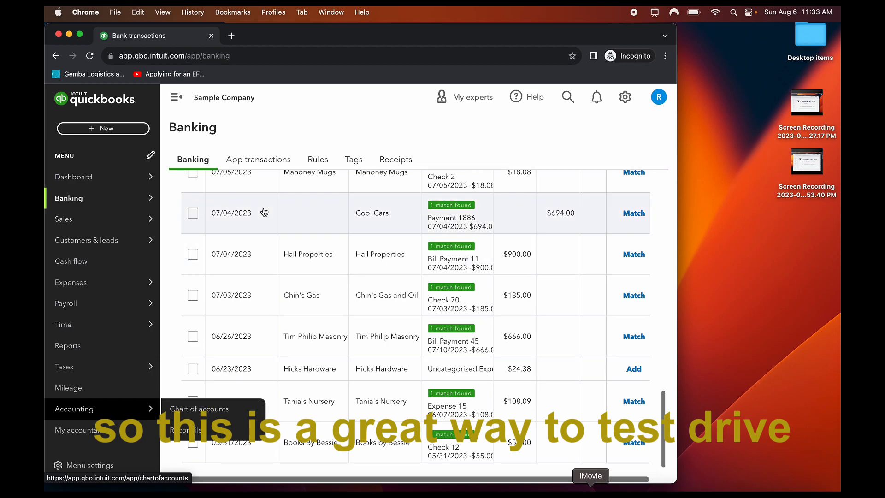
pyautogui.scroll(-1, 421, 286)
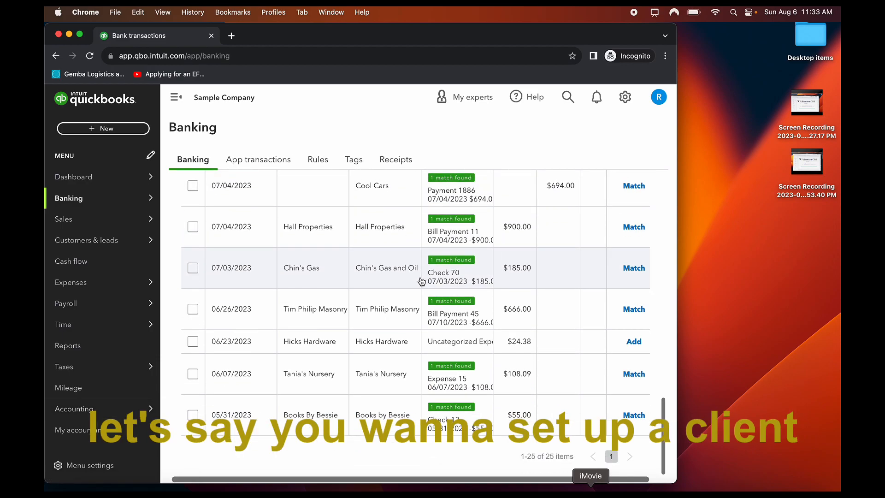
pyautogui.scroll(15, 379, 258)
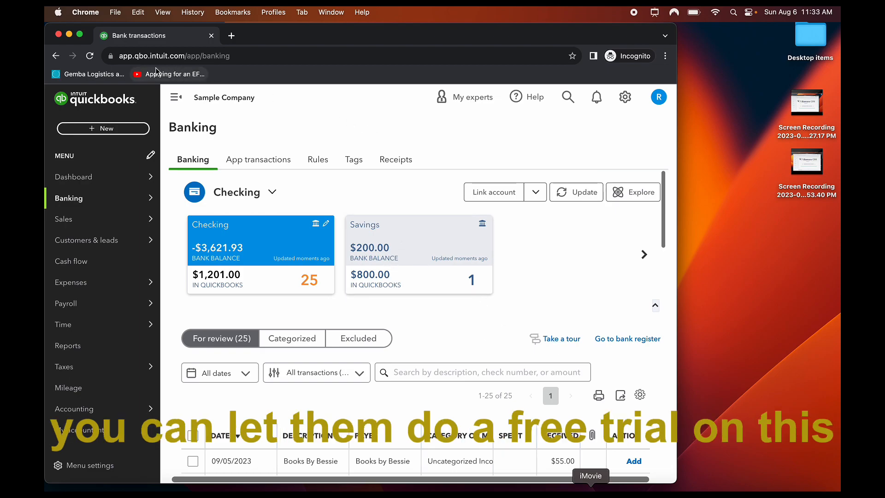
pyautogui.scroll(-15, 461, 273)
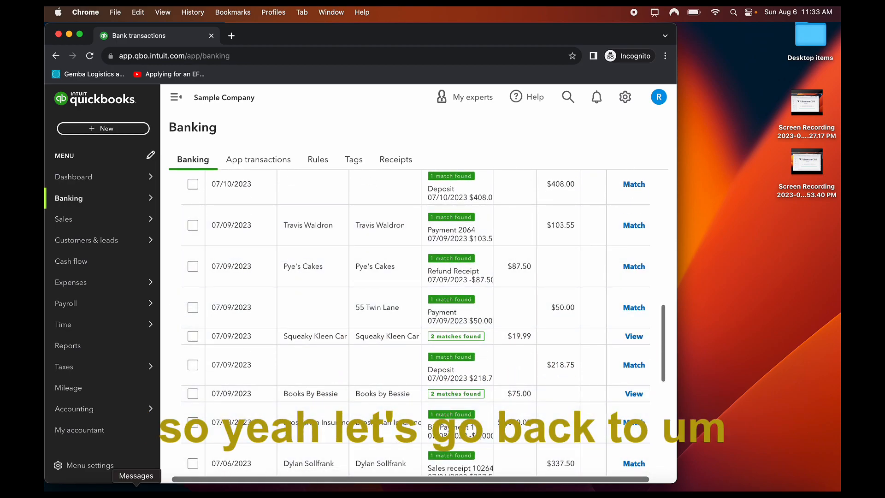
pyautogui.click(114, 490)
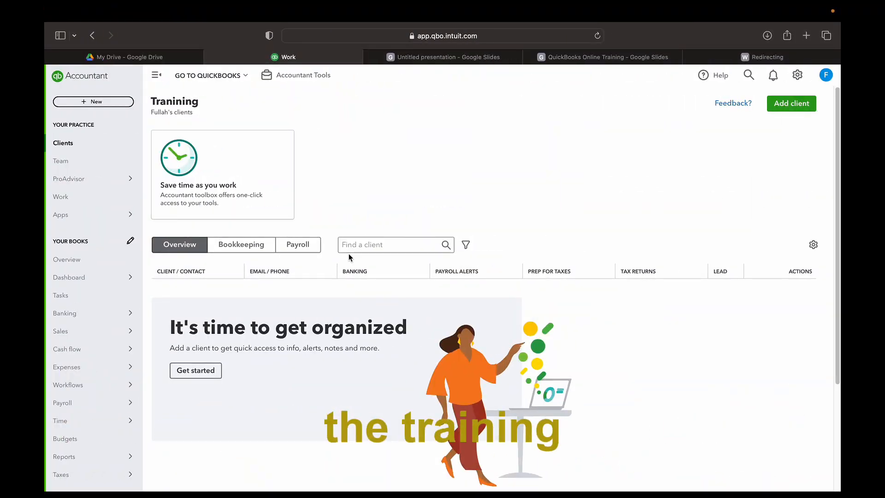
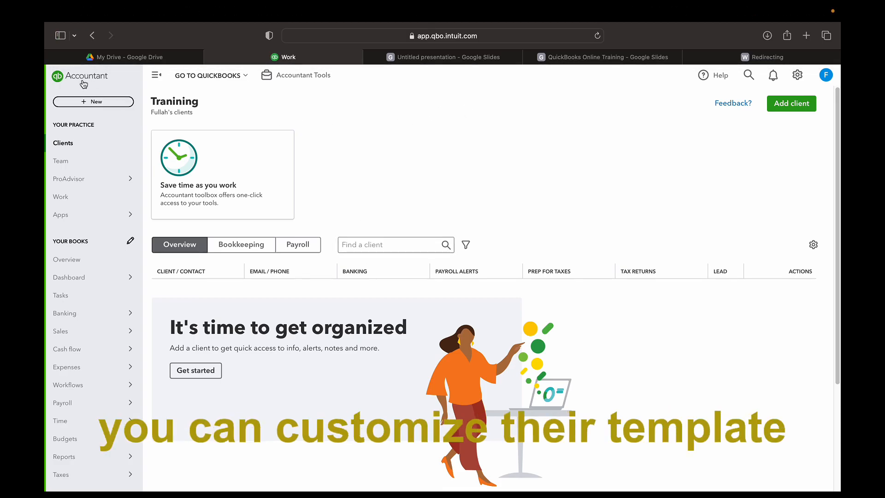
# Open the Standard invoice style for editing from Custom form styles in the settings menu
pyautogui.click(797, 75)
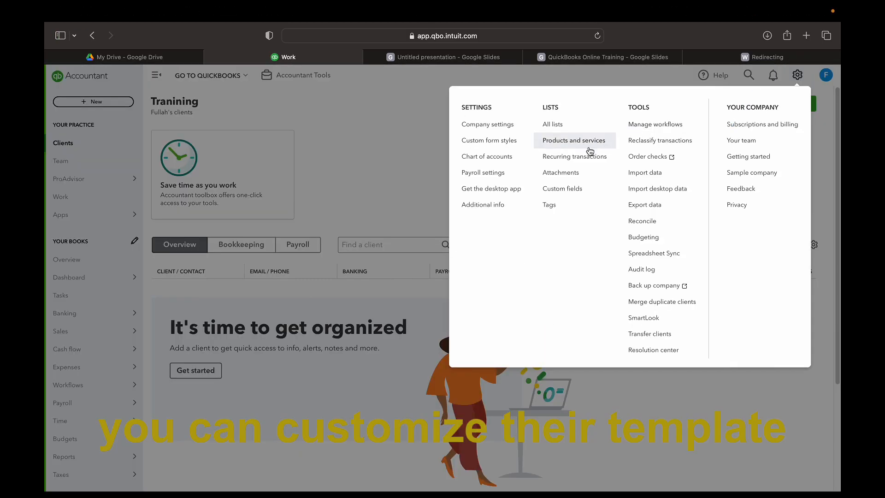
pyautogui.click(499, 141)
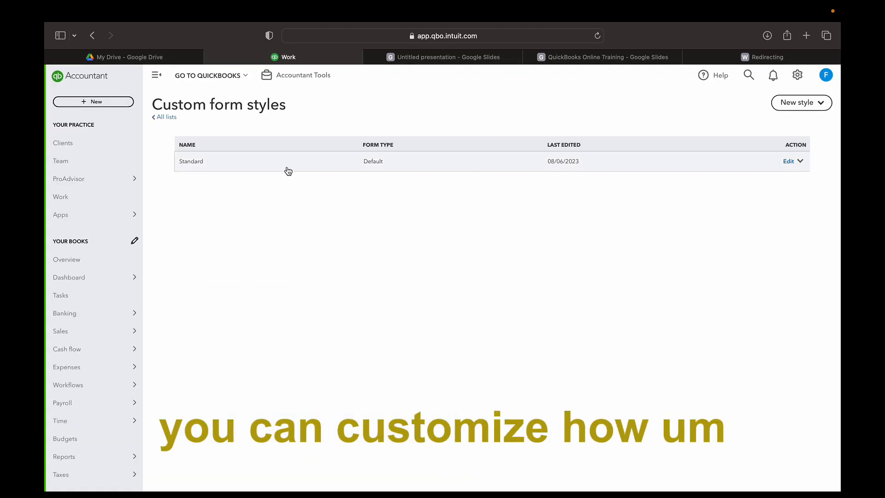
pyautogui.click(793, 166)
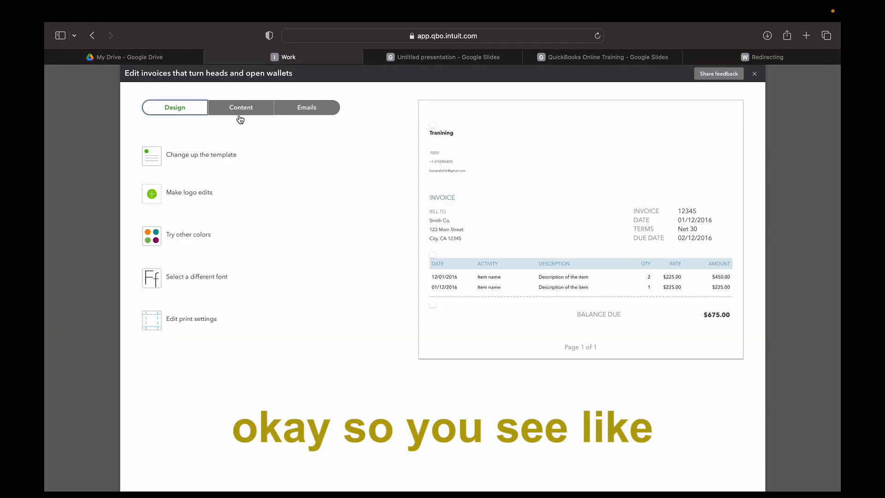
# Preview the Modern and Fresh templates, then apply the blue Bold template
pyautogui.click(242, 115)
pyautogui.click(310, 109)
pyautogui.click(247, 107)
pyautogui.click(184, 111)
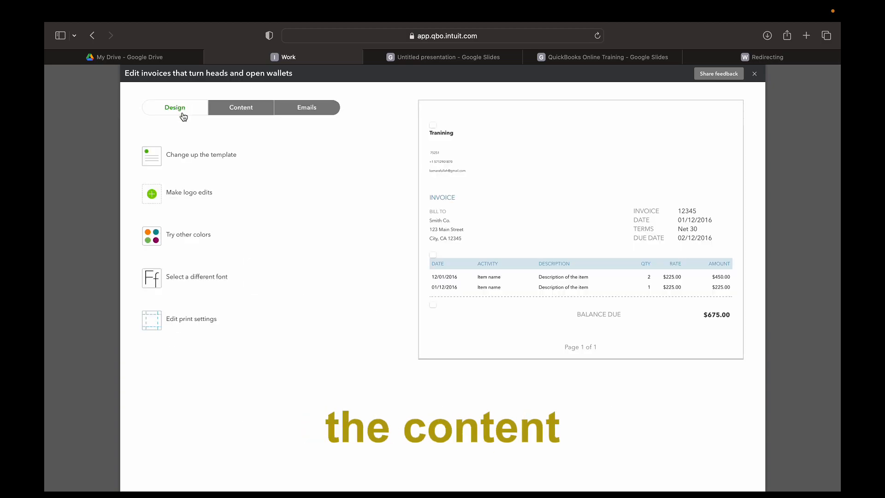
pyautogui.click(186, 161)
pyautogui.click(247, 172)
pyautogui.click(295, 162)
pyautogui.click(339, 166)
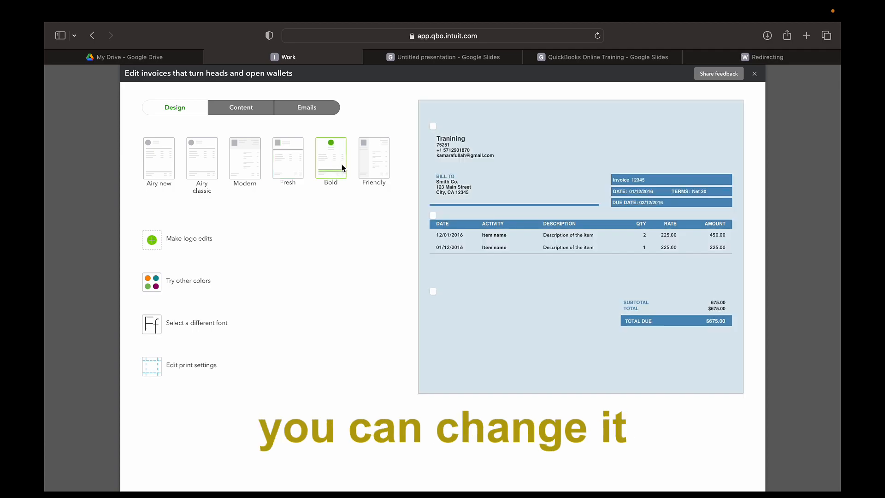
# Open the logo window, close it without adding a logo, and view the Content sections
pyautogui.click(179, 248)
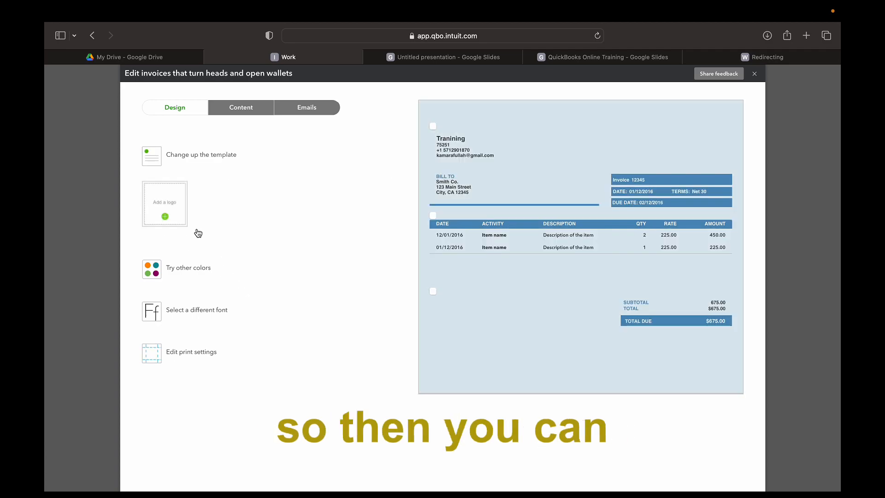
pyautogui.click(171, 212)
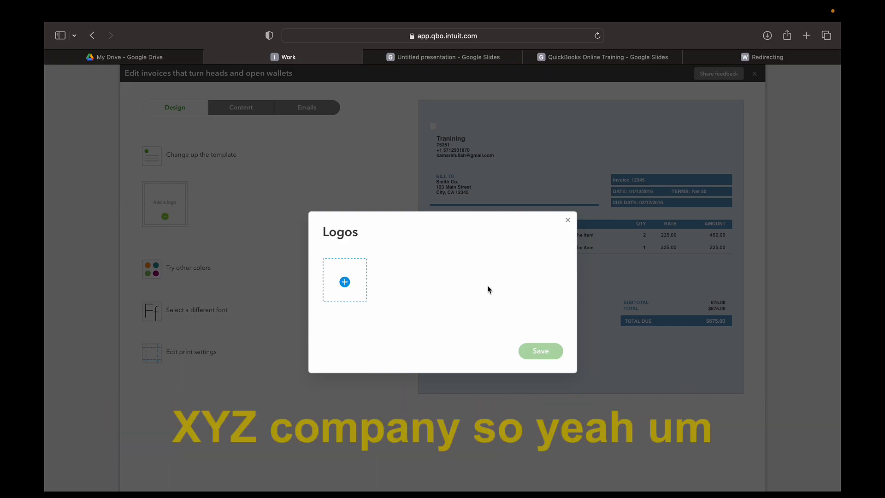
pyautogui.click(567, 220)
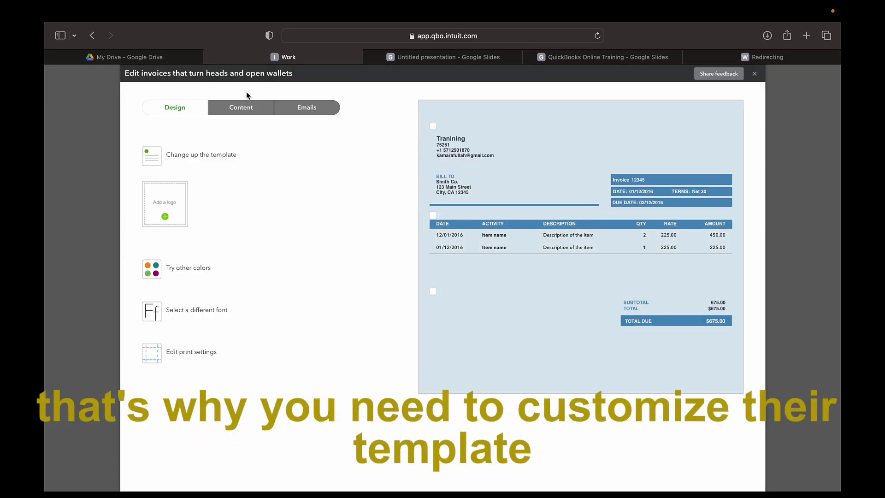
pyautogui.click(241, 112)
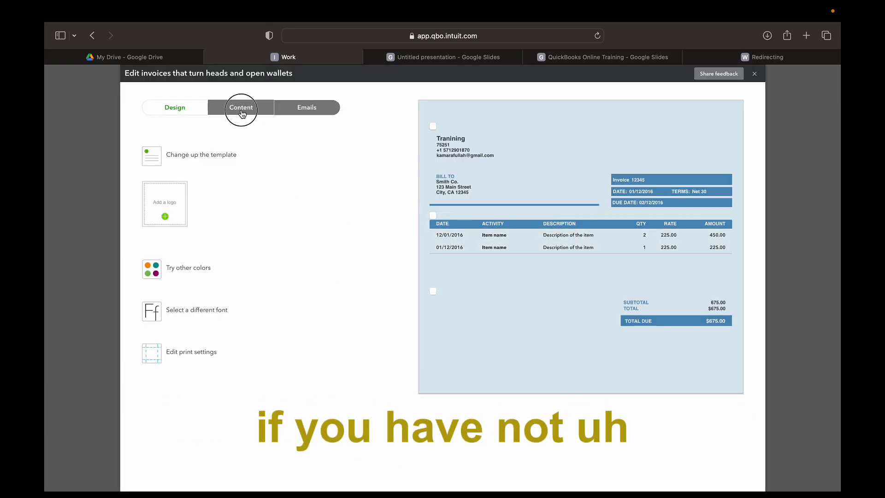
# Review the invoice email settings, then switch to the QuickBooks Online Training presentation
pyautogui.click(309, 109)
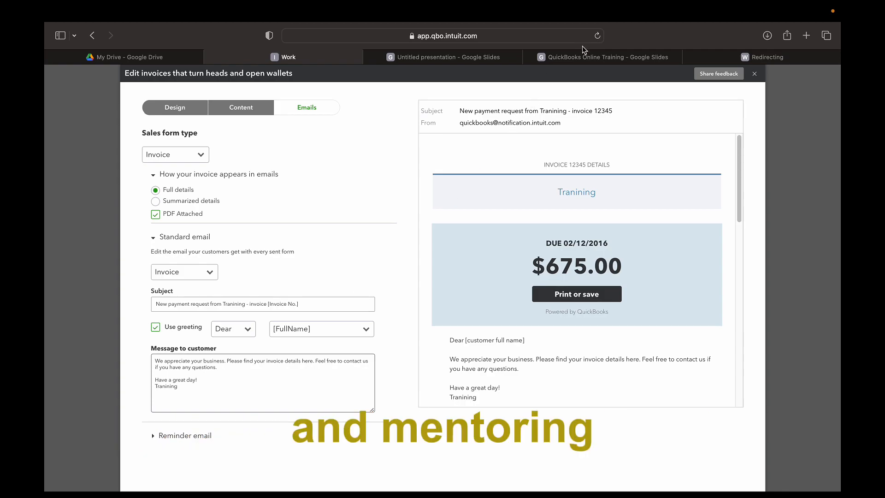
pyautogui.click(567, 57)
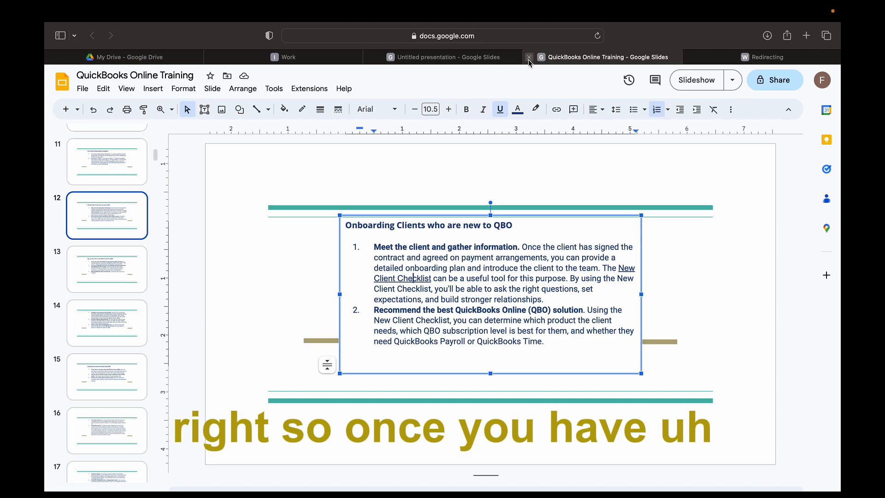
# Duplicate slide 4 and retitle the new slide 5 'configure and customize the product'
pyautogui.click(529, 57)
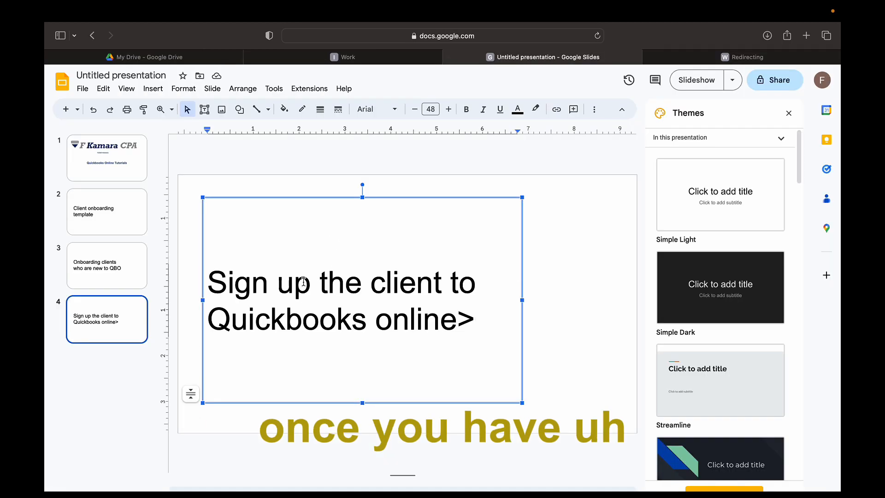
pyautogui.rightClick(123, 325)
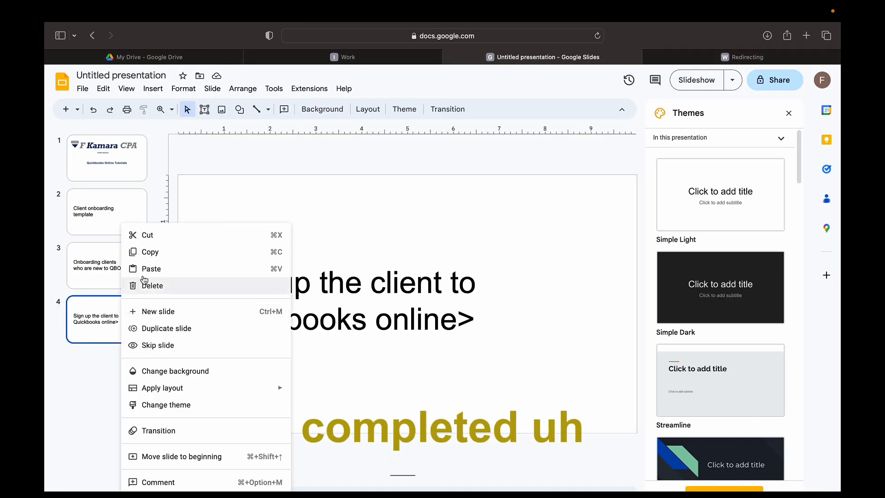
pyautogui.click(175, 328)
pyautogui.click(121, 372)
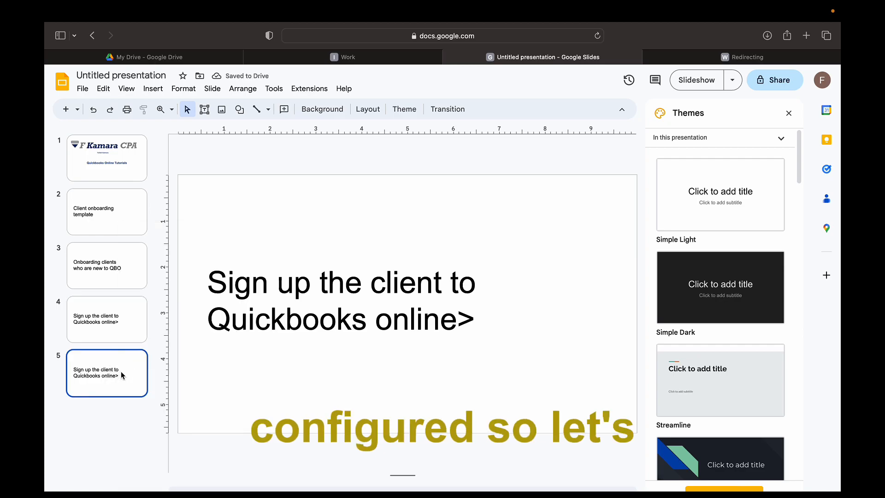
pyautogui.click(455, 336)
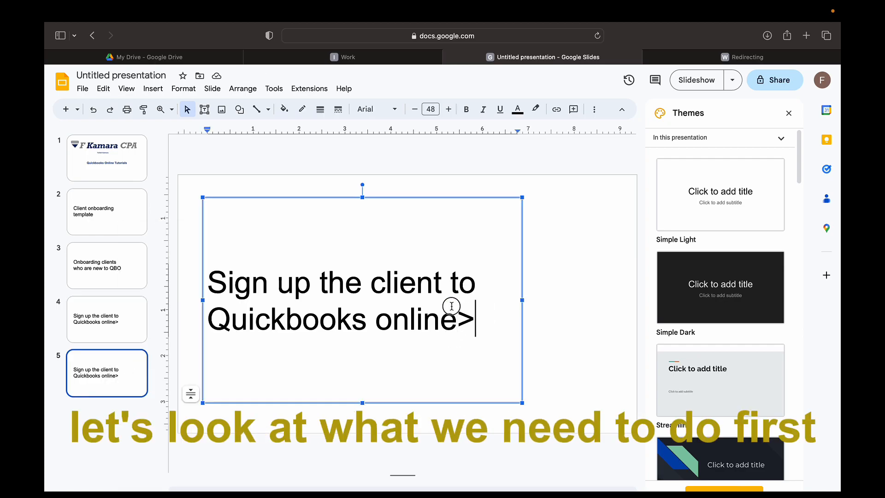
pyautogui.tripleClick(408, 313)
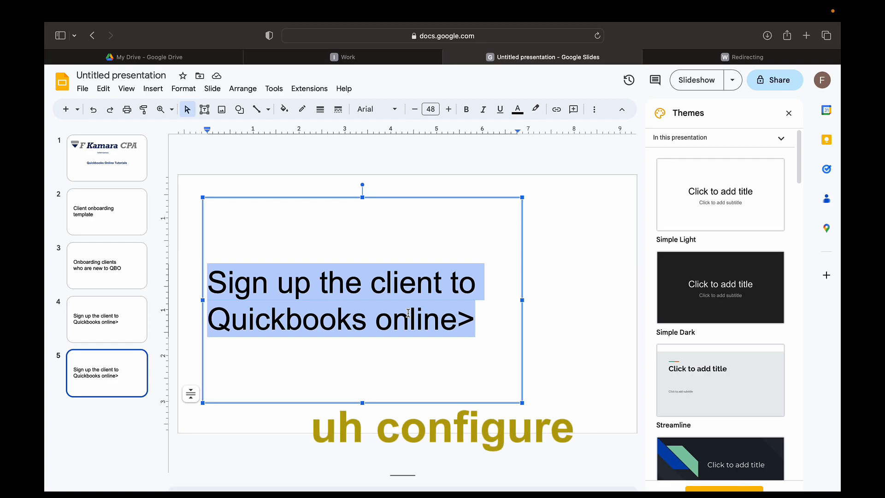
pyautogui.write('configure and customize the product')
pyautogui.press('Return')
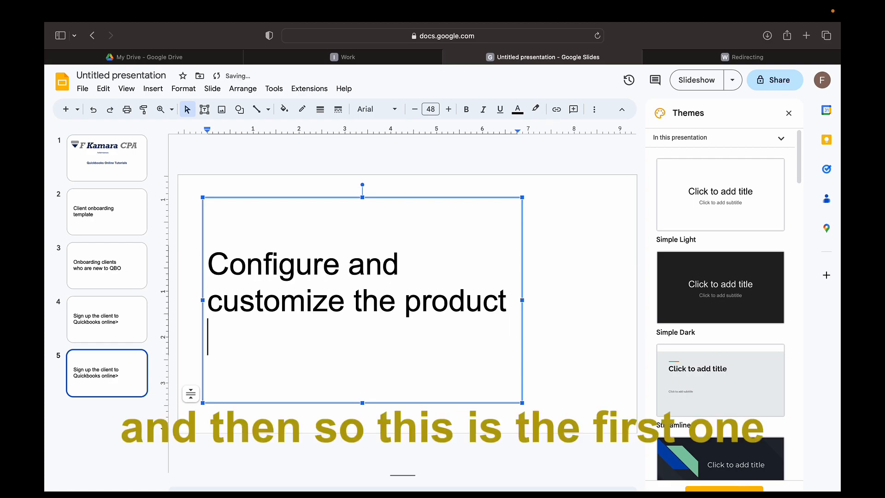
# Make that line a bullet and add a second bullet 'Provide training and mentoring'
pyautogui.click(215, 270)
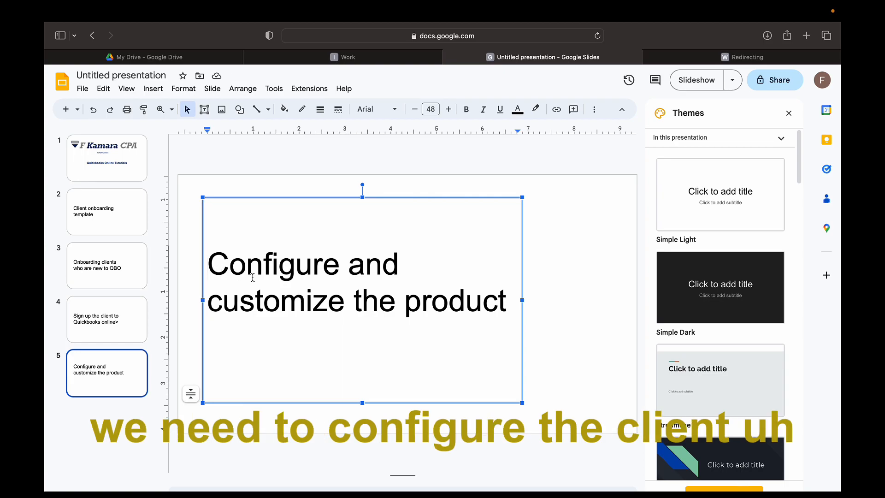
pyautogui.press('super+shift+8')
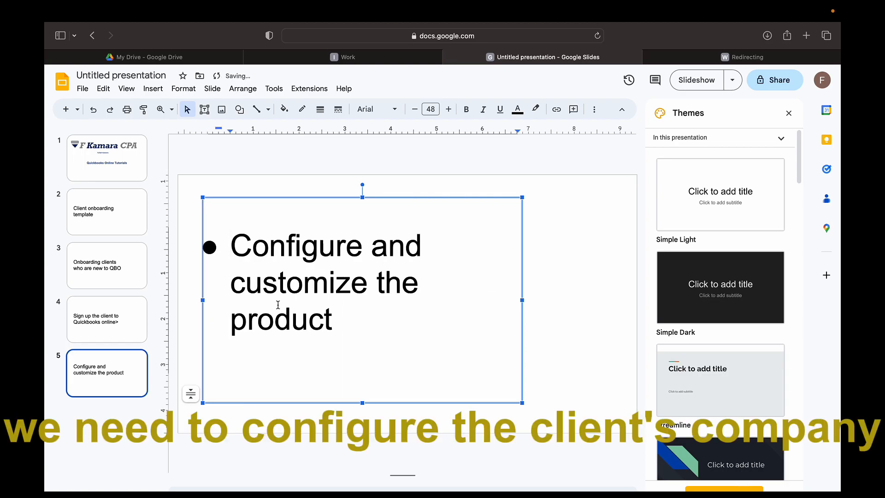
pyautogui.press('Return')
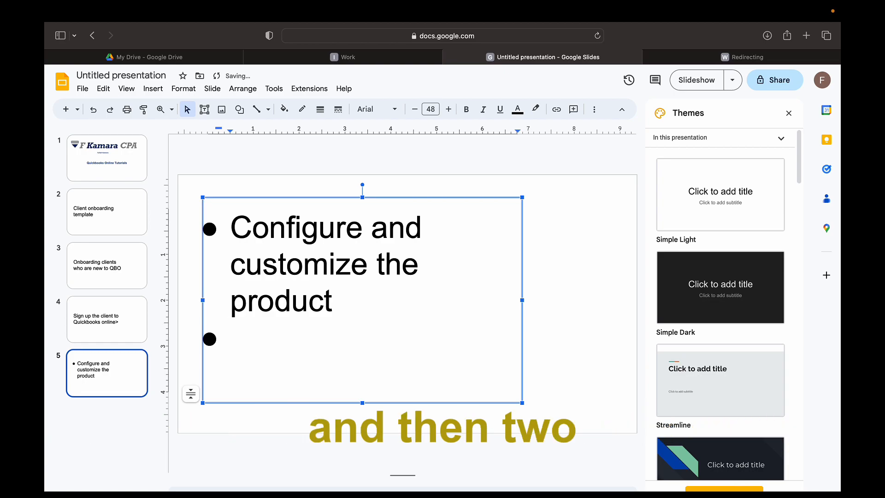
pyautogui.write('Provide training and mentoring')
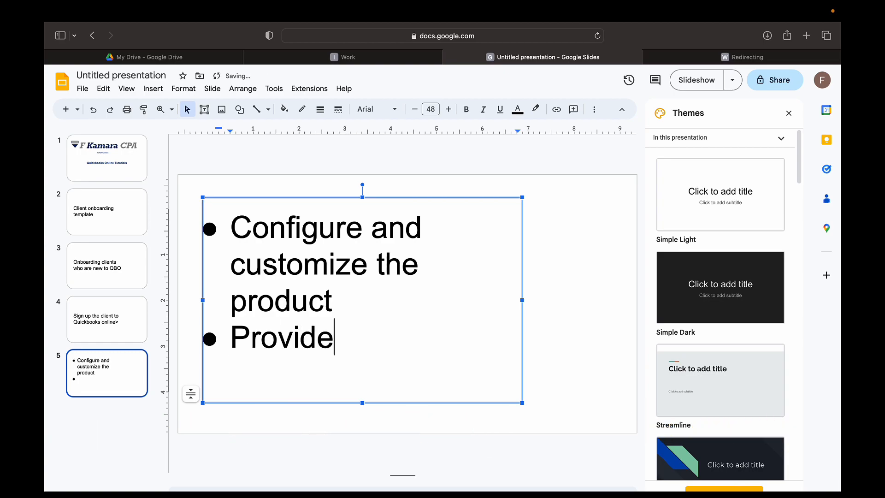
pyautogui.press('Return')
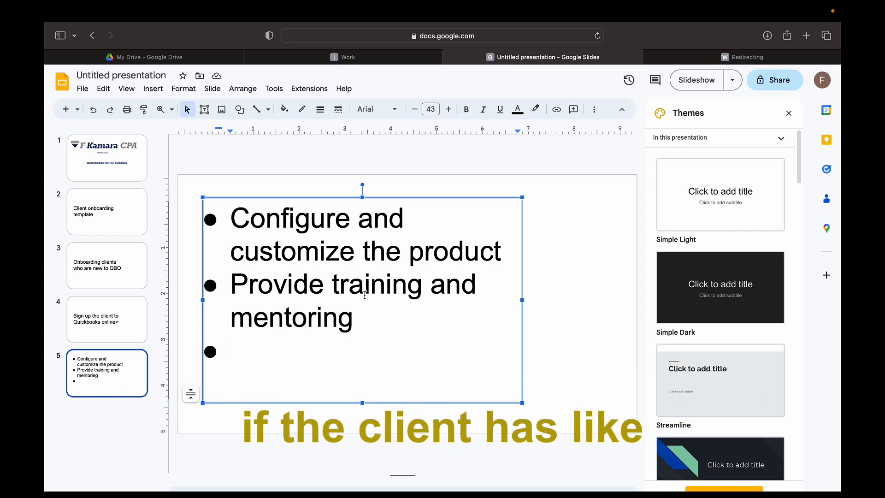
# Widen the text box and add the third bullet 'Clients using other bookkeeping tools'
pyautogui.click(523, 297)
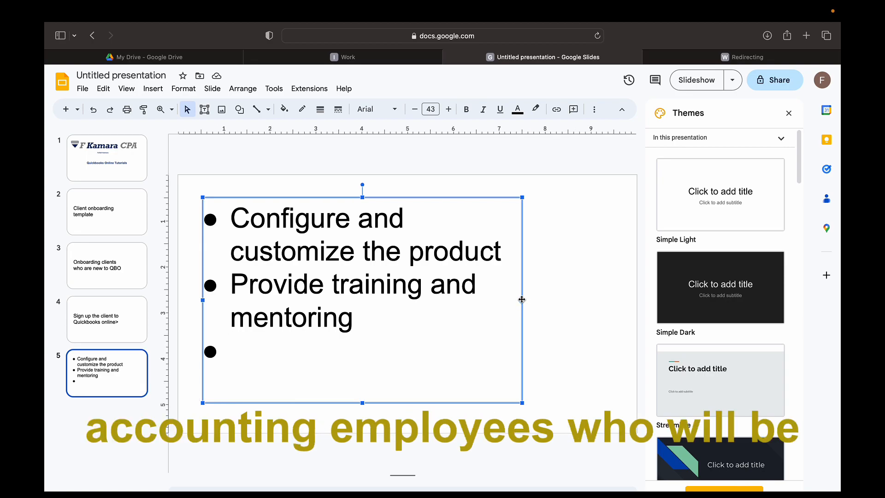
pyautogui.moveTo(522, 301); pyautogui.dragTo(626, 300)
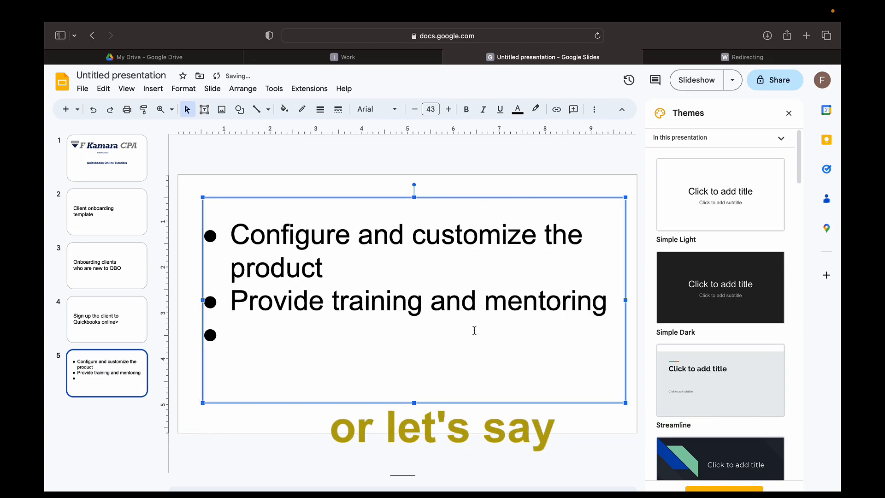
pyautogui.click(256, 332)
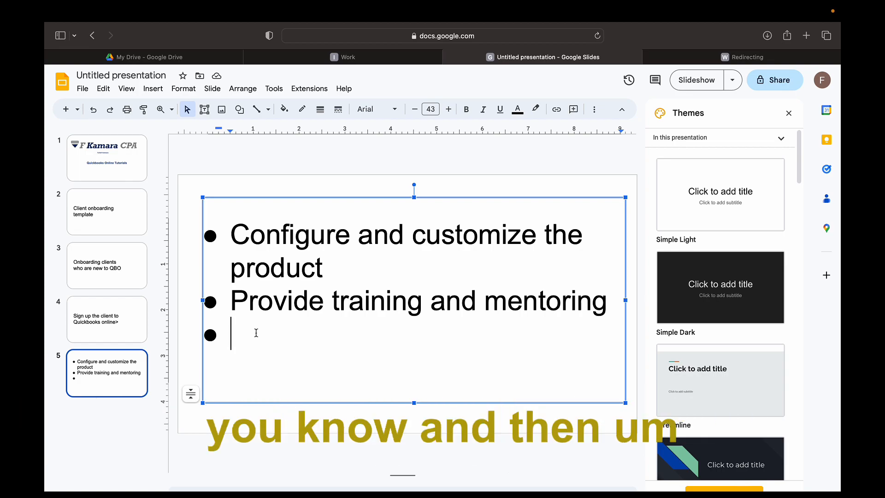
pyautogui.write('Clients using other bookkeeping tools')
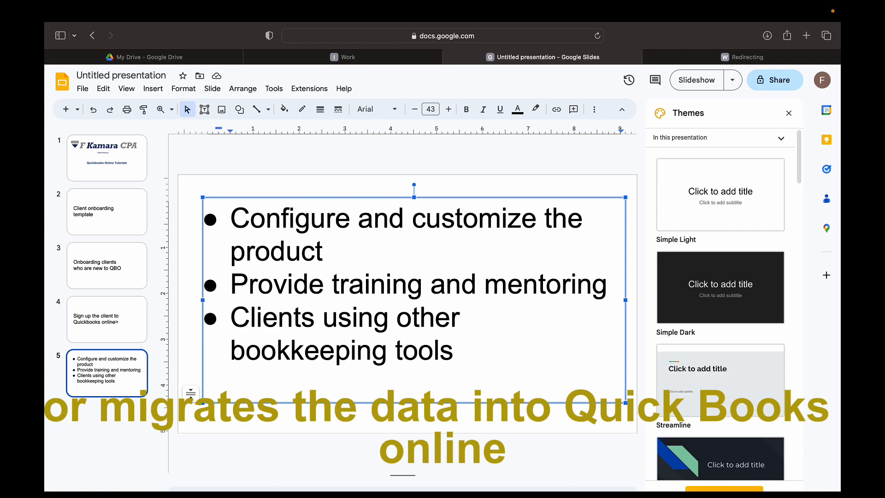
# Duplicate slide 5 as slide 6 and replace its text with 'Gaining new clients already using QBO'
pyautogui.rightClick(113, 375)
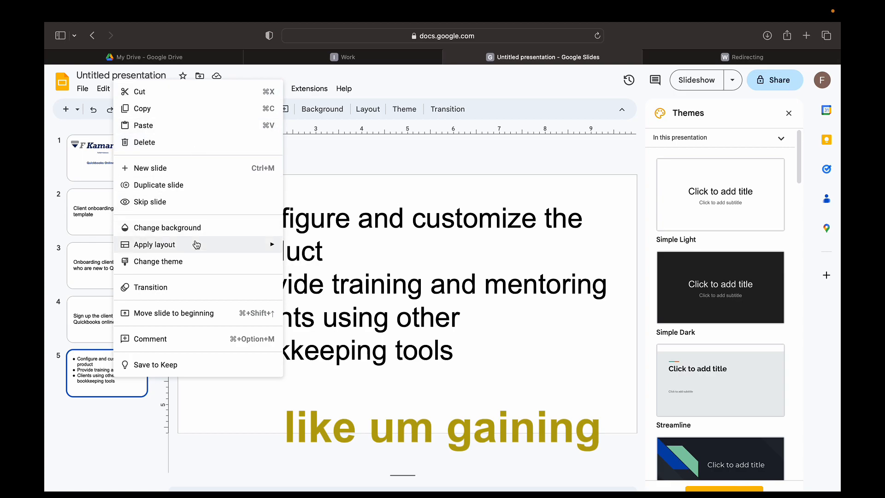
pyautogui.click(158, 184)
pyautogui.click(362, 369)
pyautogui.click(376, 370)
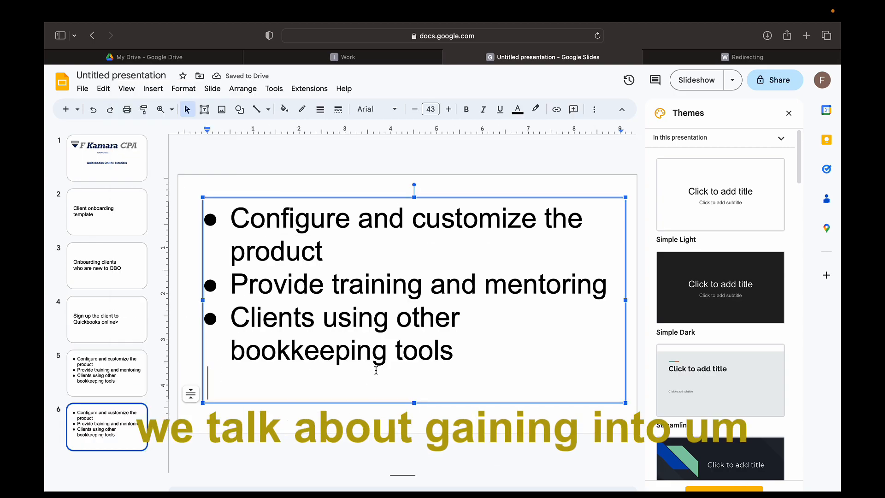
pyautogui.hotkey('ctrl', 'a')
pyautogui.press('BackSpace')
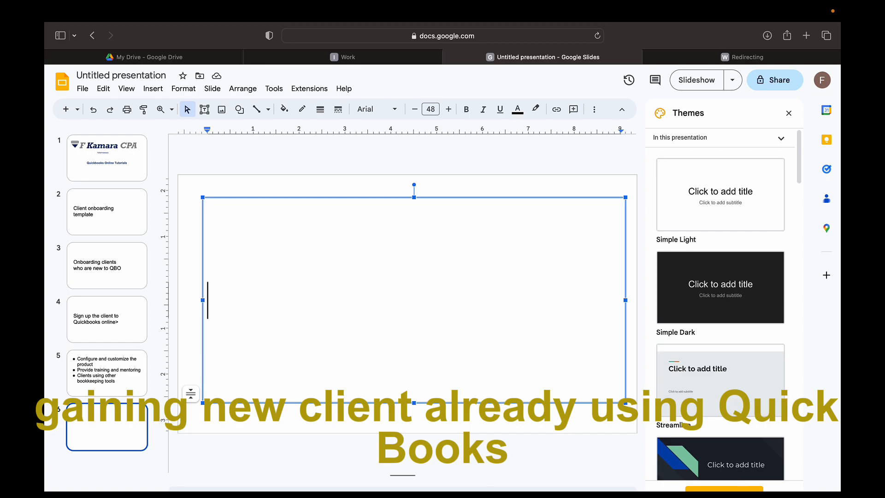
pyautogui.write('Gaining new clients already using QBO')
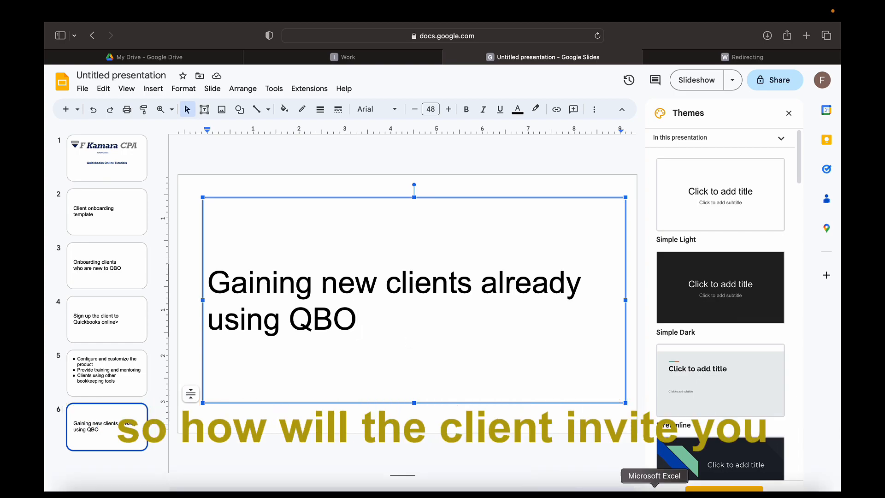
# In the client's QuickBooks Online company, open the My accountant invite page
pyautogui.click(570, 492)
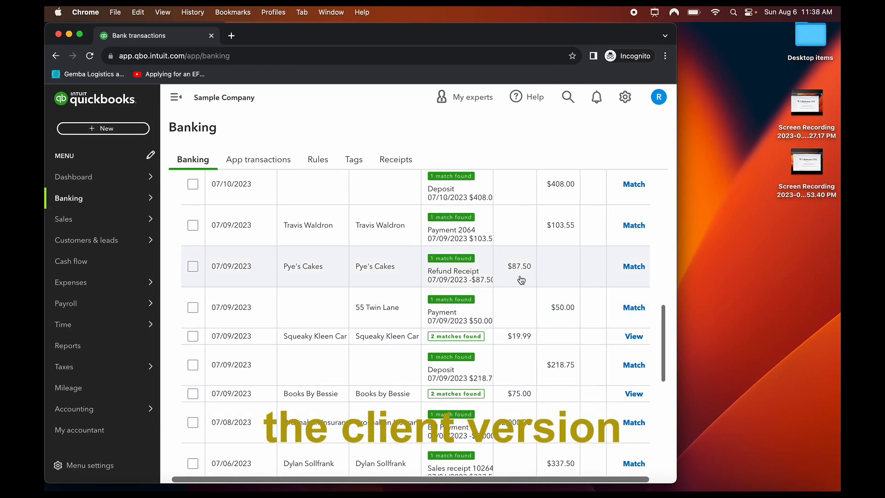
pyautogui.scroll(-10, 291, 122)
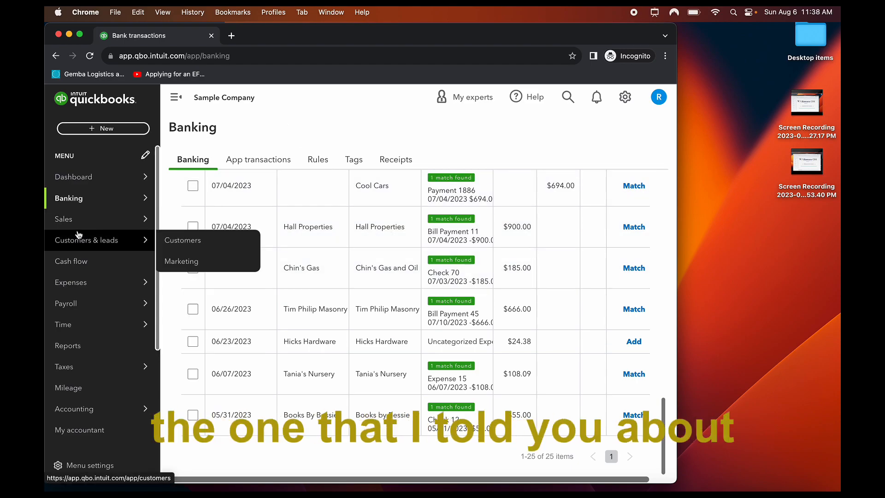
pyautogui.moveTo(83, 248)
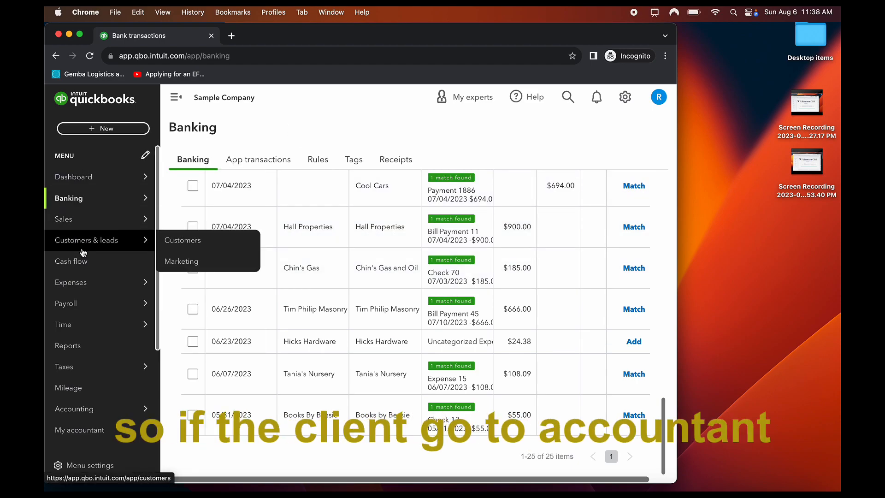
pyautogui.scroll(-2, 97, 378)
pyautogui.moveTo(101, 385)
pyautogui.click(79, 354)
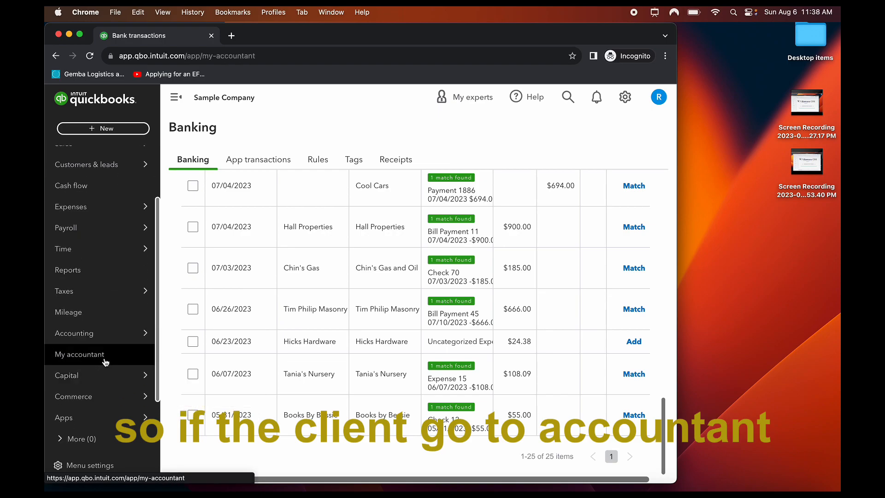
pyautogui.scroll(-3, 411, 294)
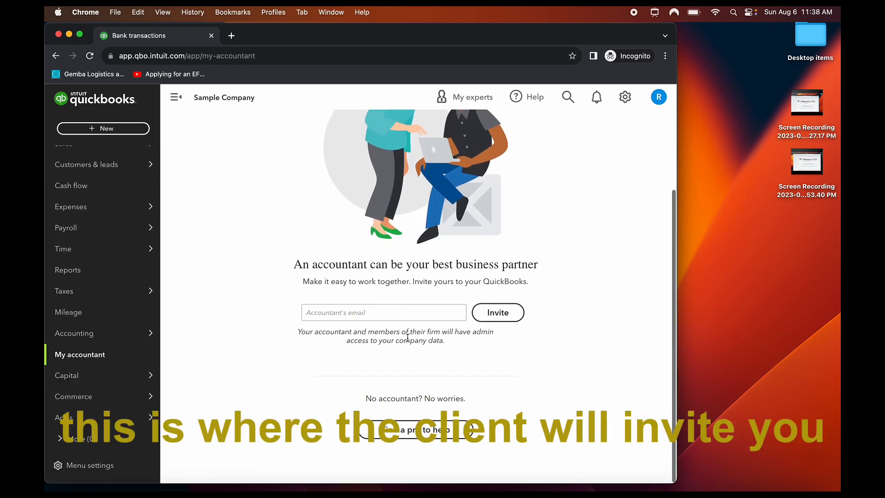
# Enter the accountant's e-mail address, then return to the Google Slides presentation
pyautogui.click(385, 313)
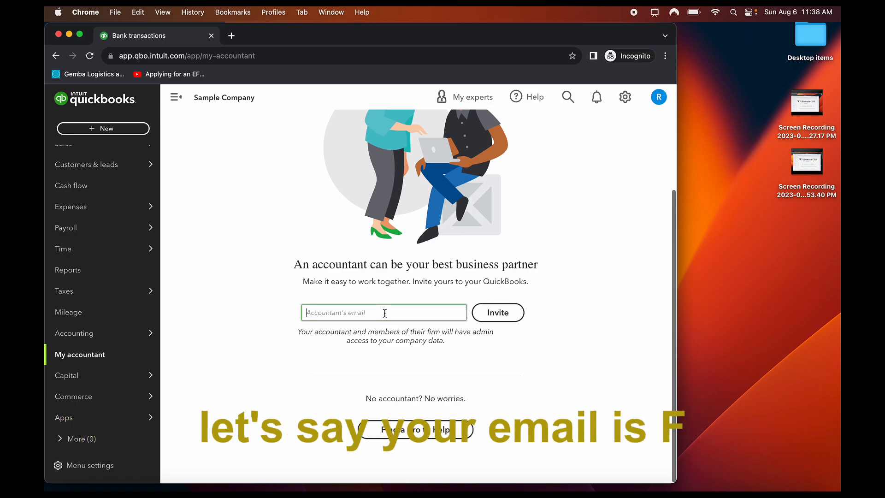
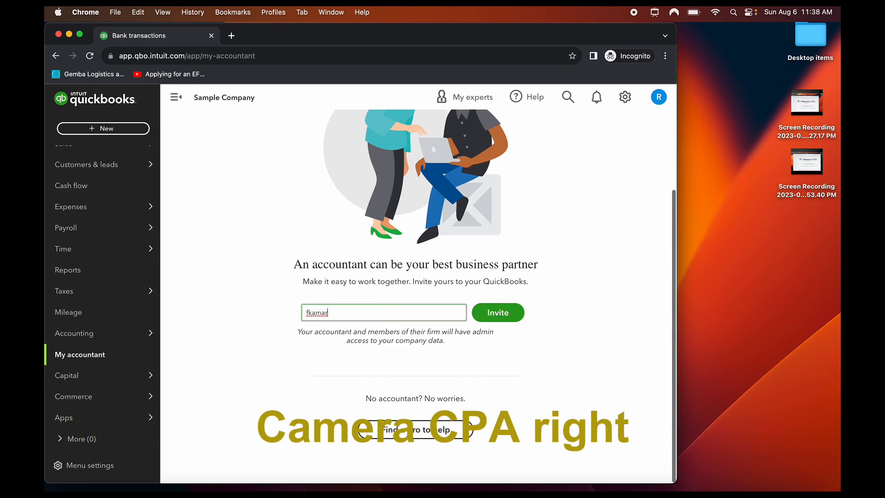
pyautogui.press('BackSpace')
pyautogui.press('BackSpace')
pyautogui.press('BackSpace')
pyautogui.press('BackSpace')
pyautogui.press('BackSpace')
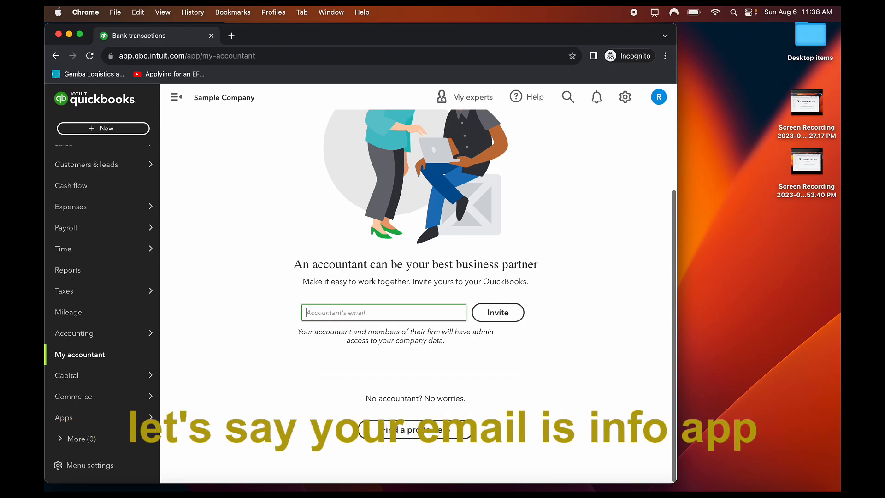
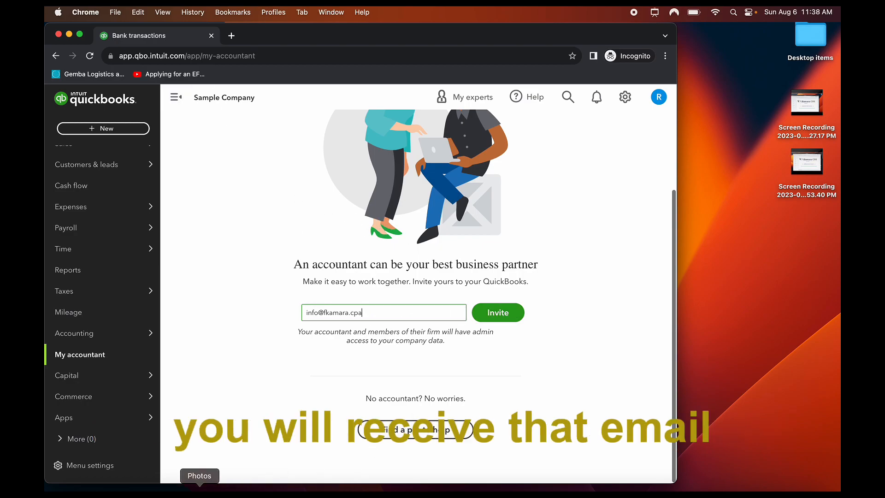
pyautogui.click(115, 490)
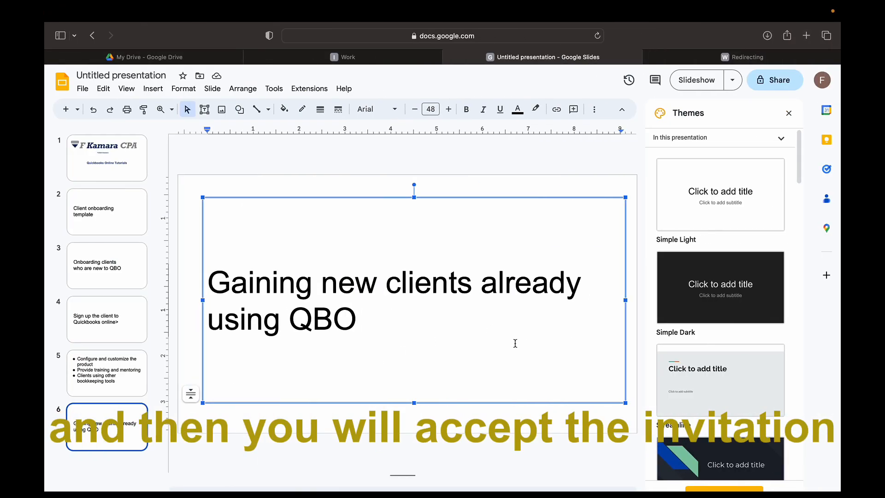
# Open the accountant's client list and reload the Clients overview page
pyautogui.click(356, 57)
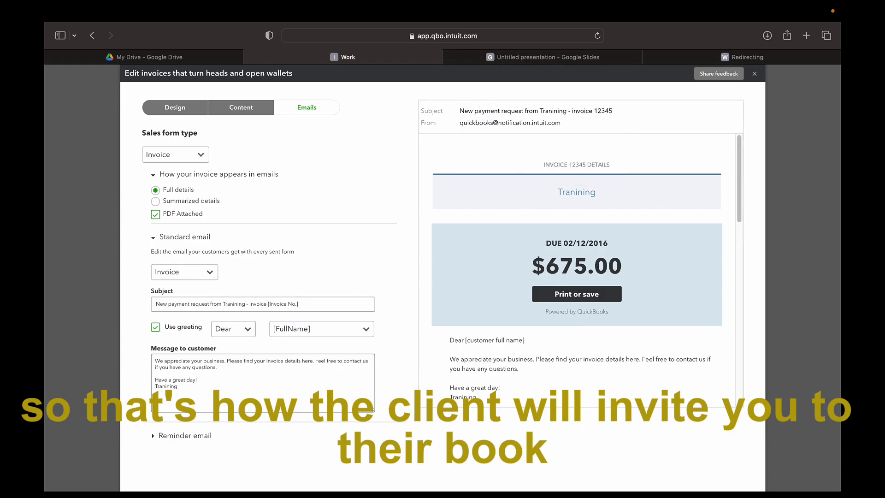
pyautogui.click(525, 57)
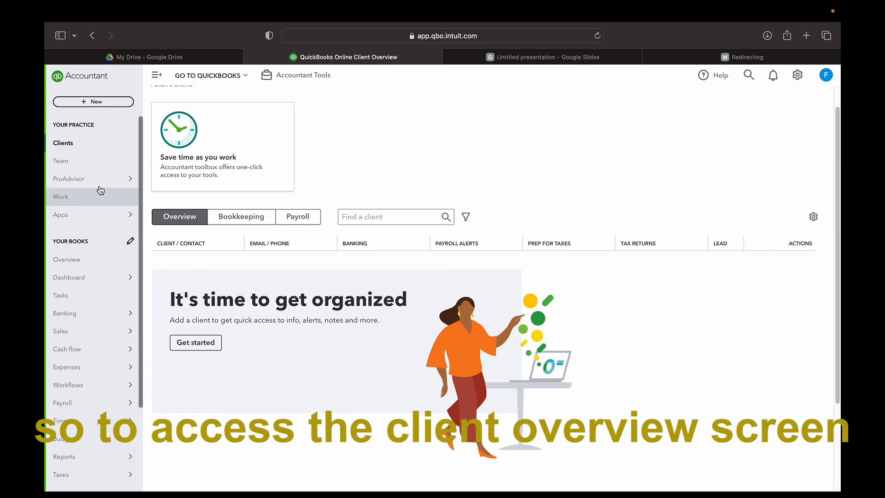
pyautogui.click(79, 145)
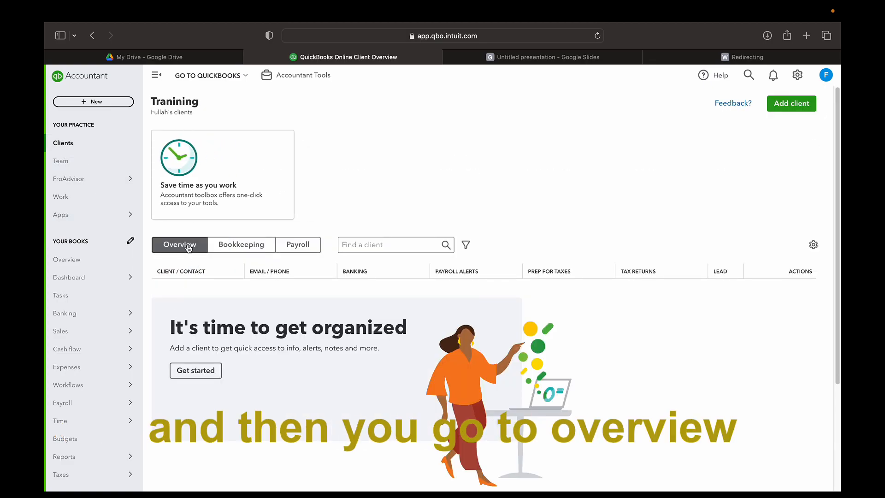
pyautogui.scroll(-4, 332, 332)
pyautogui.scroll(2, 335, 329)
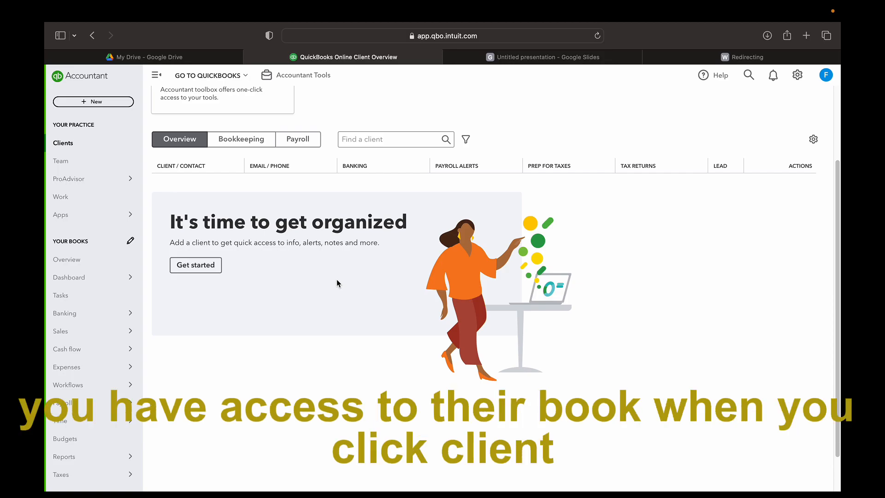
pyautogui.click(69, 144)
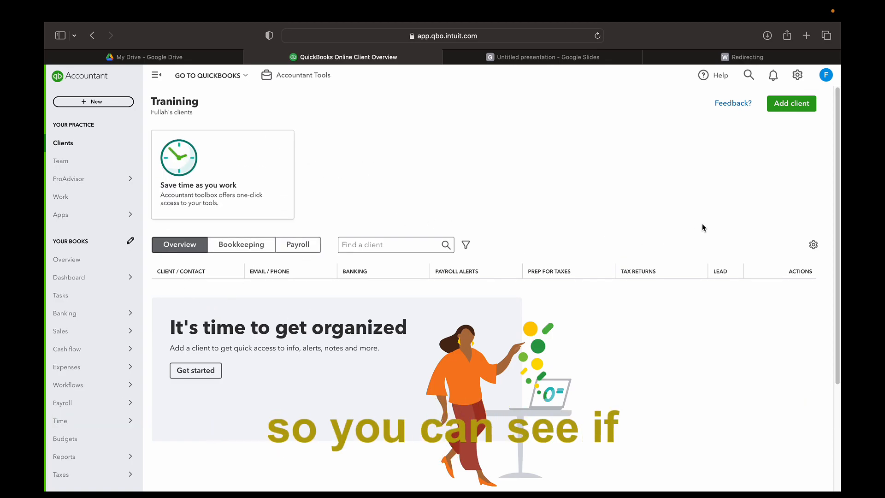
# Start adding a new client, then close the form without saving
pyautogui.click(791, 104)
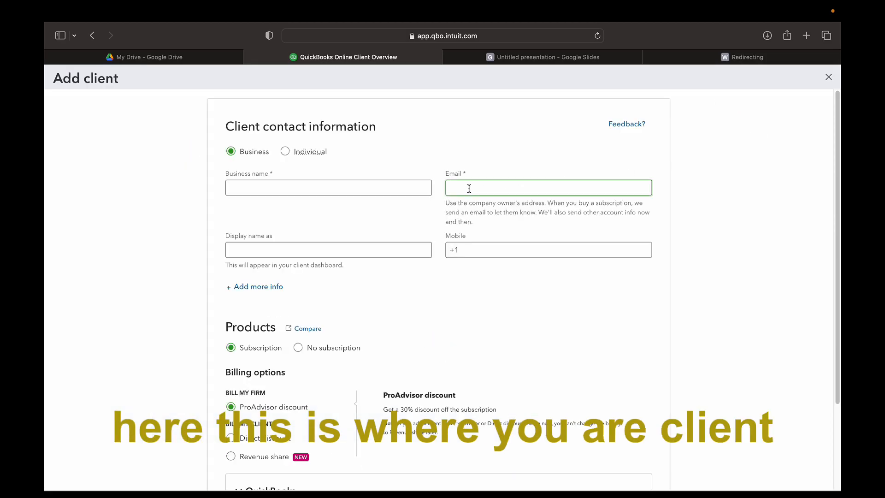
pyautogui.click(828, 77)
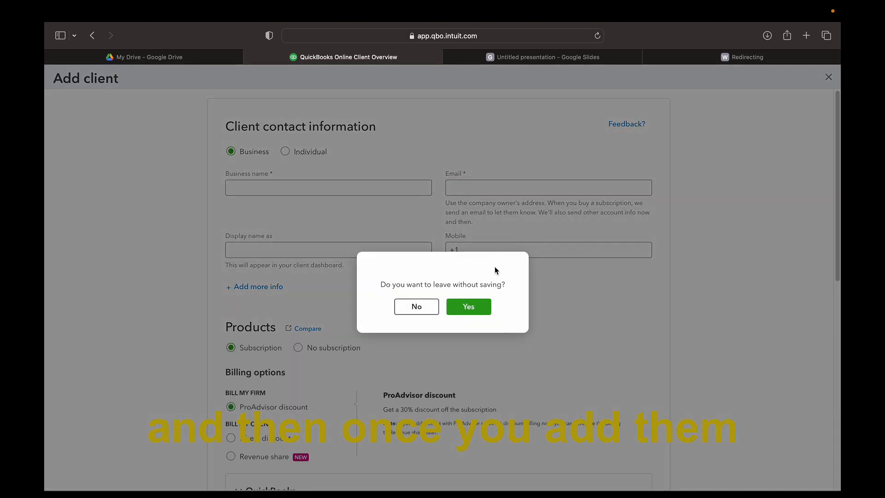
pyautogui.click(482, 308)
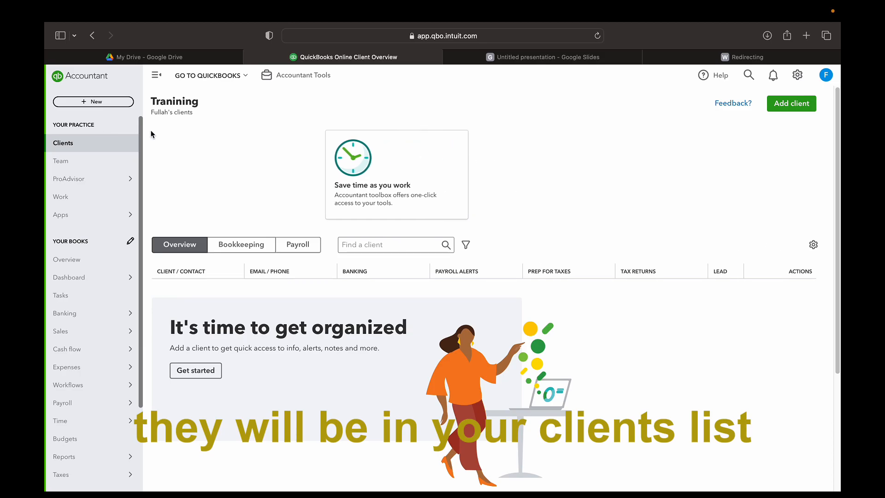
pyautogui.click(247, 74)
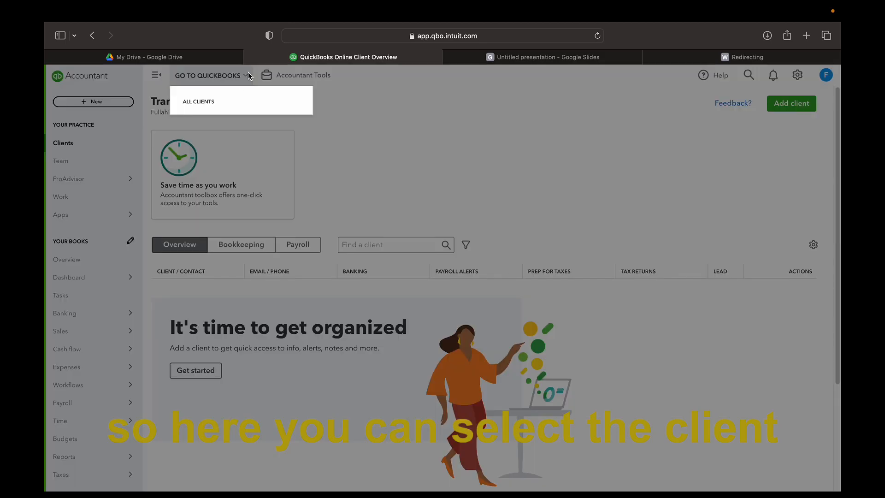
pyautogui.click(226, 101)
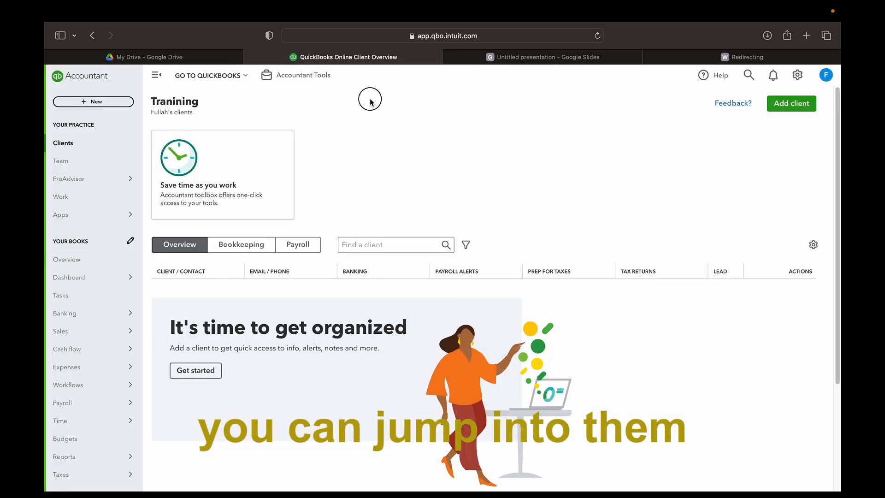
pyautogui.click(304, 76)
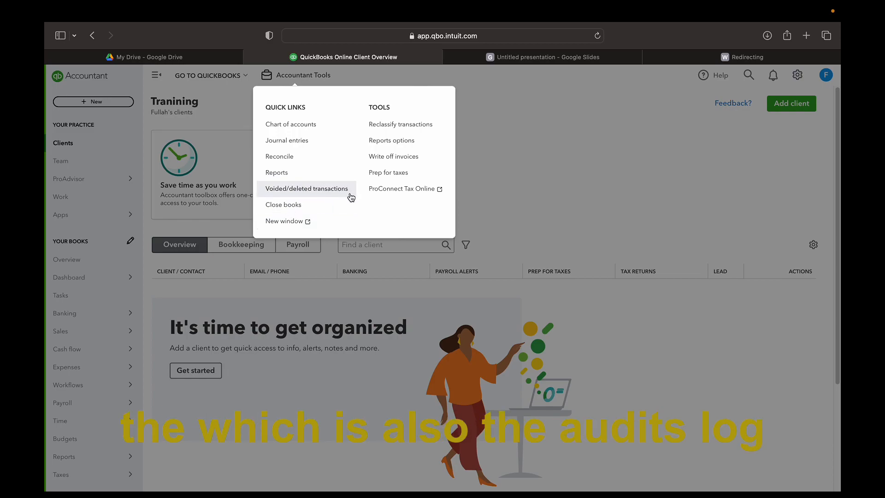
pyautogui.click(307, 223)
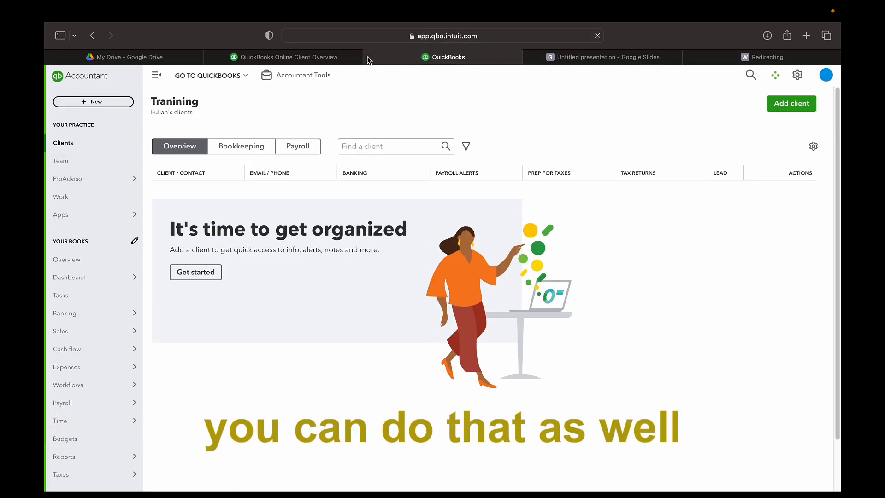
pyautogui.click(369, 57)
pyautogui.click(322, 73)
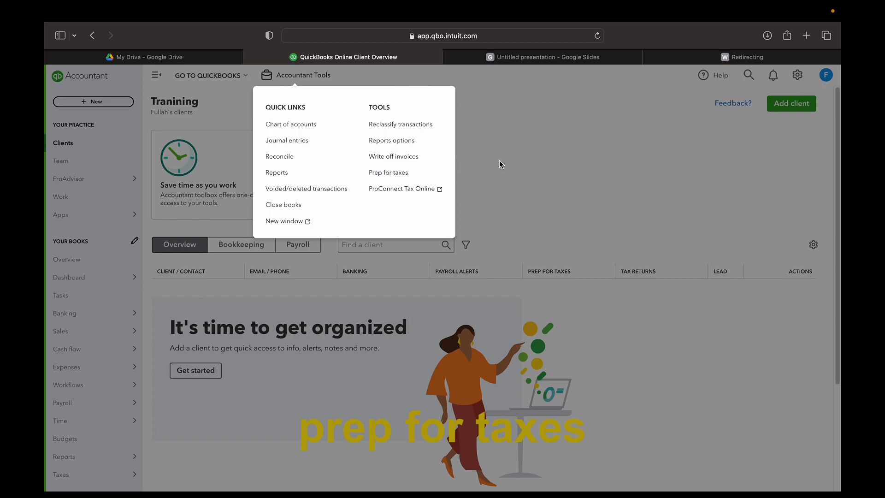
pyautogui.click(575, 157)
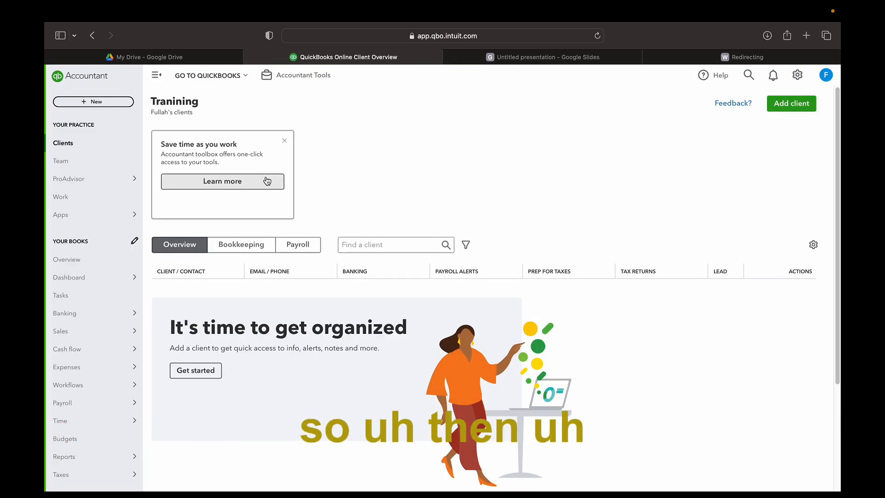
pyautogui.click(233, 244)
pyautogui.click(175, 247)
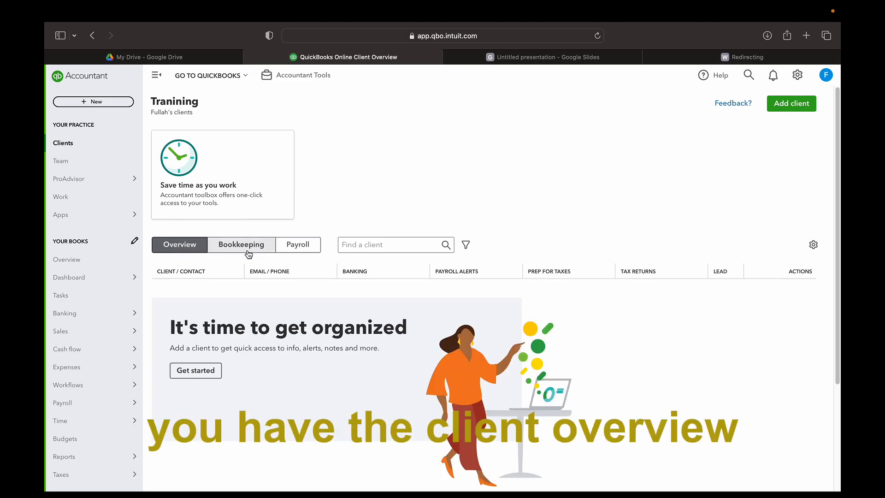
pyautogui.click(251, 251)
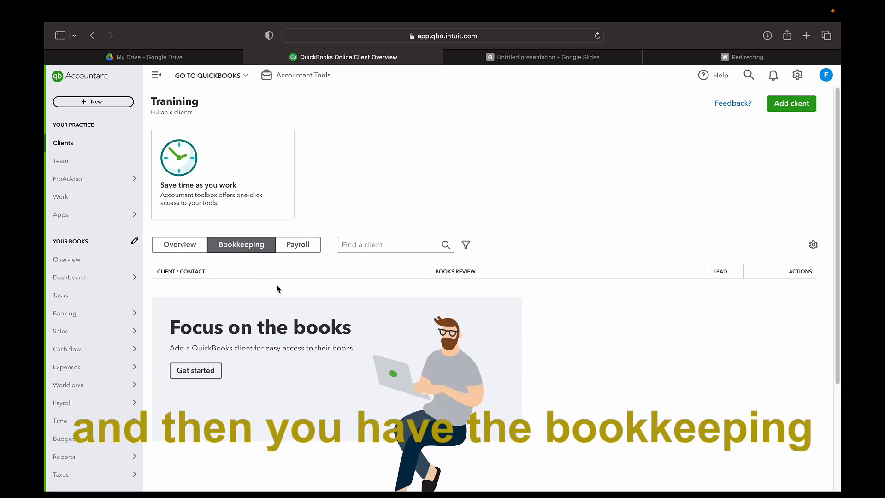
pyautogui.scroll(-1, 358, 307)
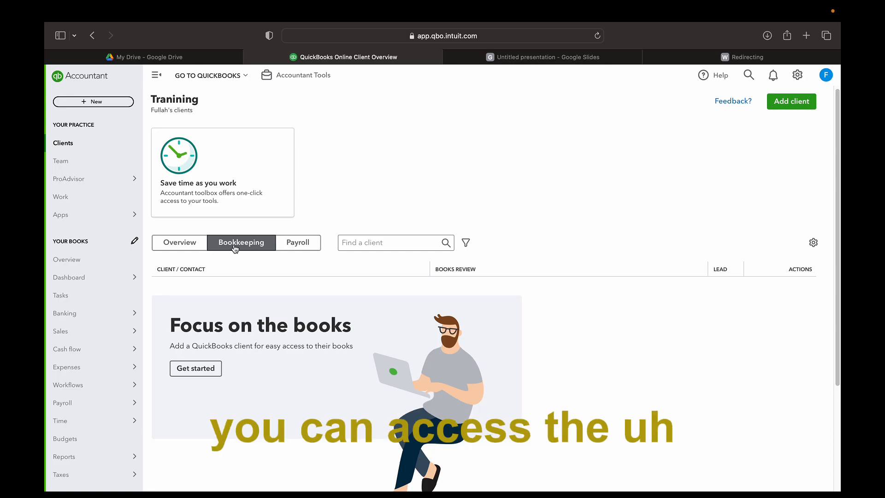
pyautogui.click(298, 245)
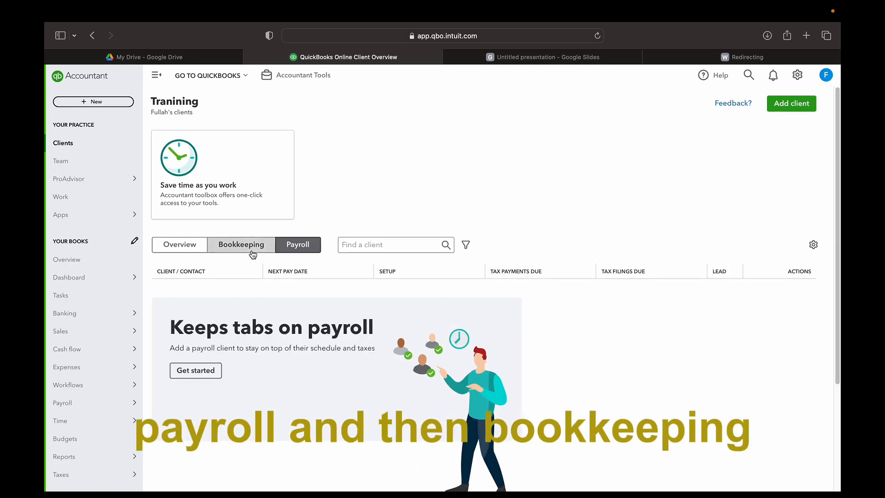
pyautogui.click(251, 253)
pyautogui.click(187, 252)
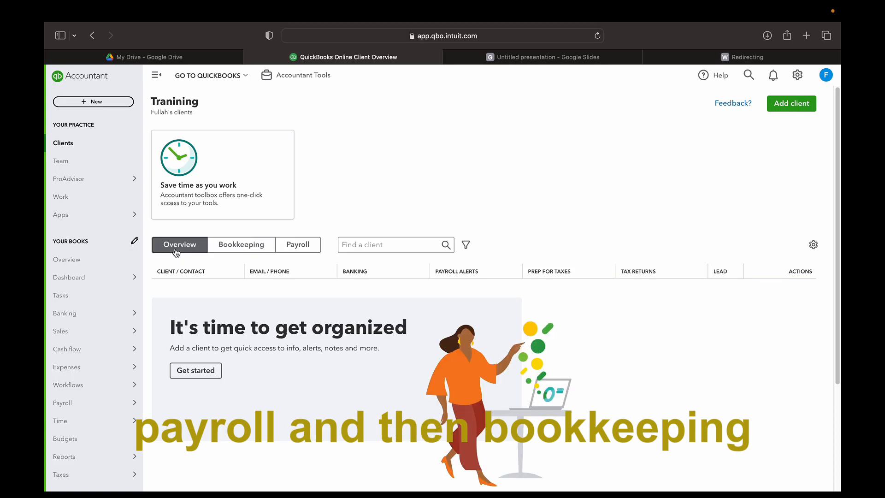
pyautogui.scroll(-1, 489, 306)
pyautogui.scroll(-4, 489, 306)
pyautogui.scroll(5, 489, 306)
pyautogui.scroll(-5, 337, 303)
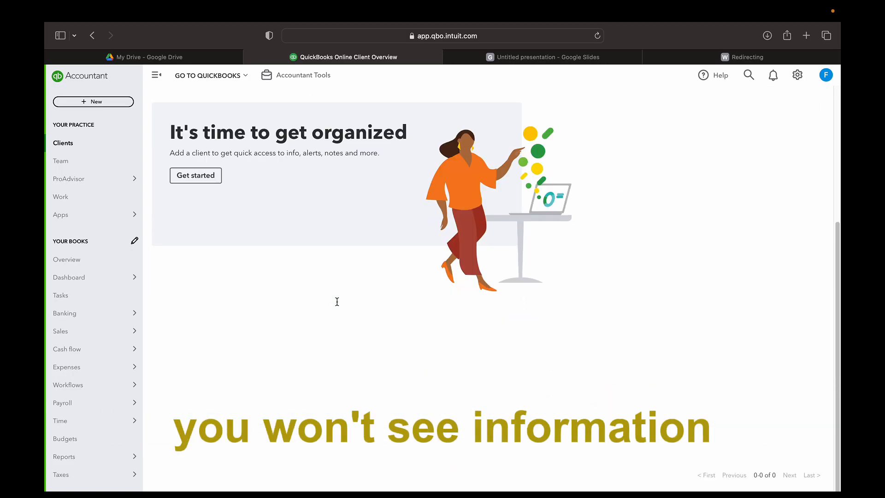
pyautogui.scroll(5, 336, 297)
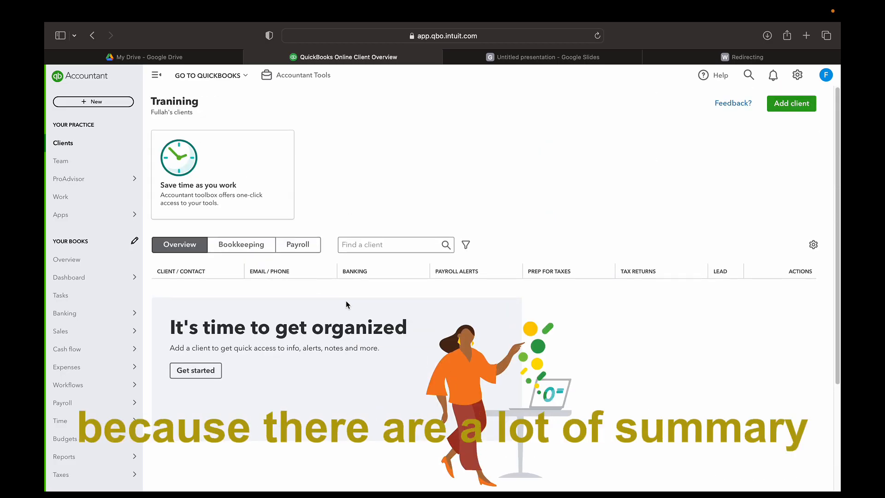
pyautogui.scroll(-5, 332, 333)
pyautogui.scroll(5, 334, 333)
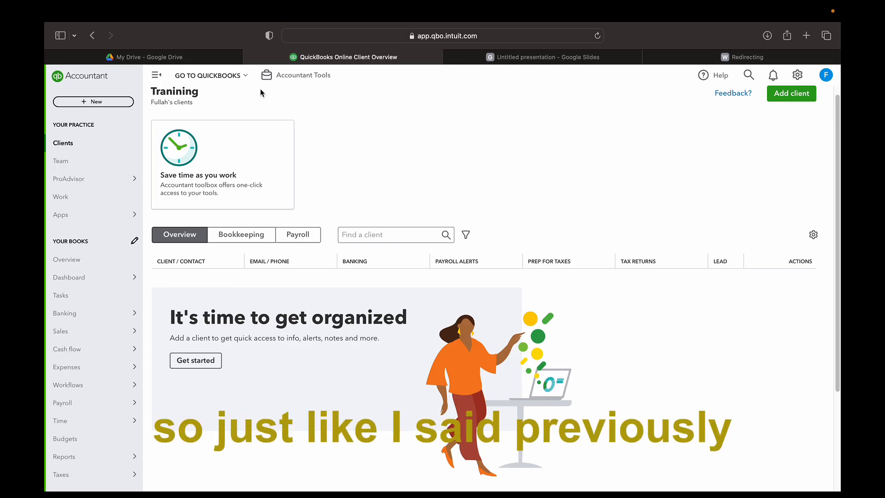
pyautogui.click(544, 60)
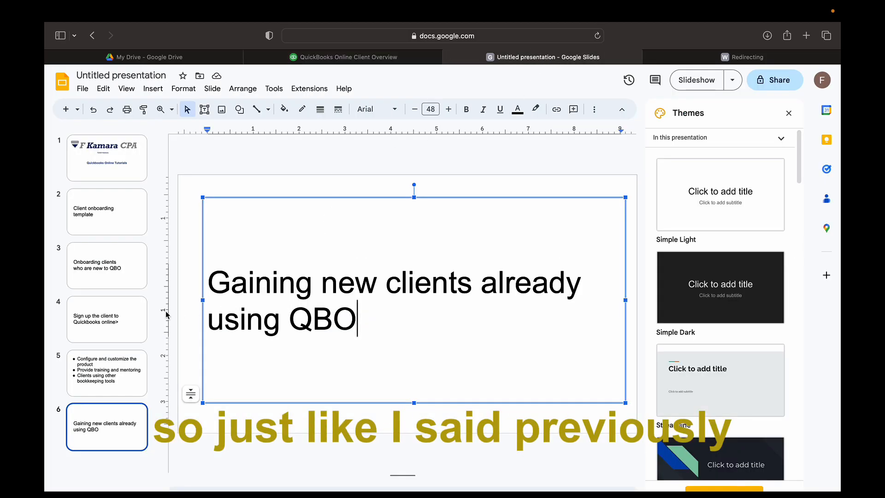
# Duplicate slide 6 as slide 7 with bullets 'Company setup' and 'The banking activity'
pyautogui.click(112, 421)
pyautogui.rightClick(112, 422)
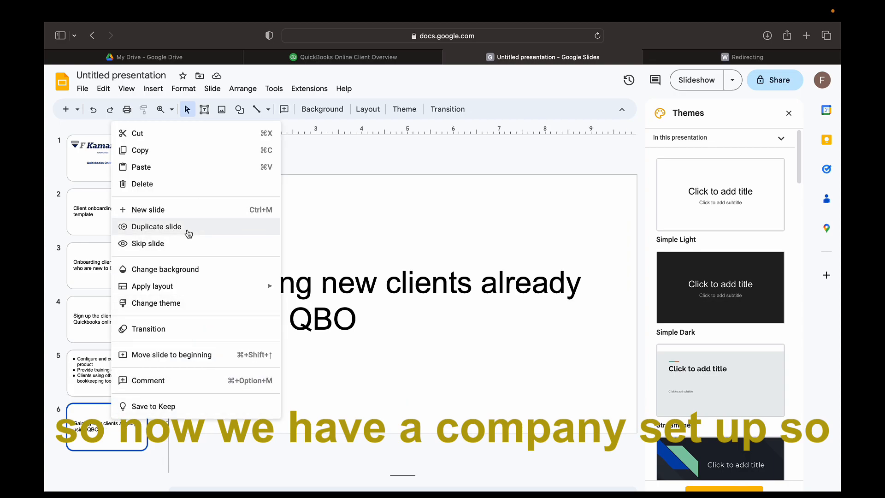
pyautogui.click(187, 228)
pyautogui.tripleClick(346, 362)
pyautogui.write('Company setup')
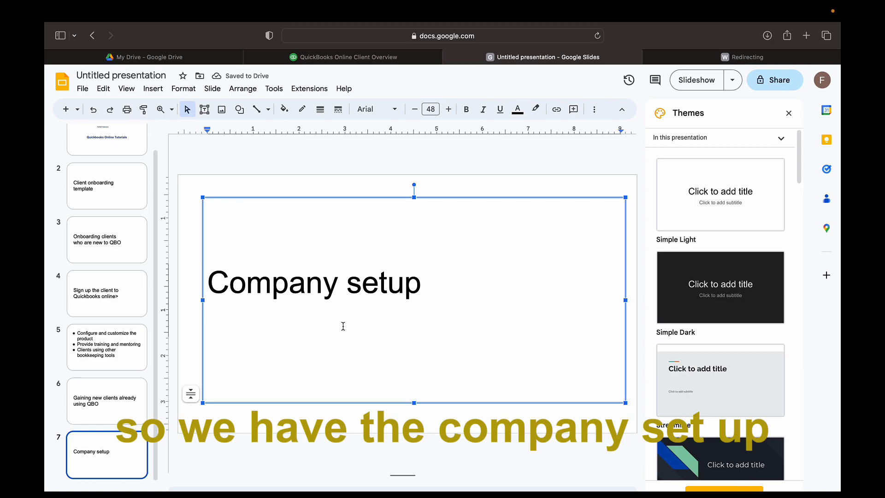
pyautogui.click(211, 281)
pyautogui.write('*')
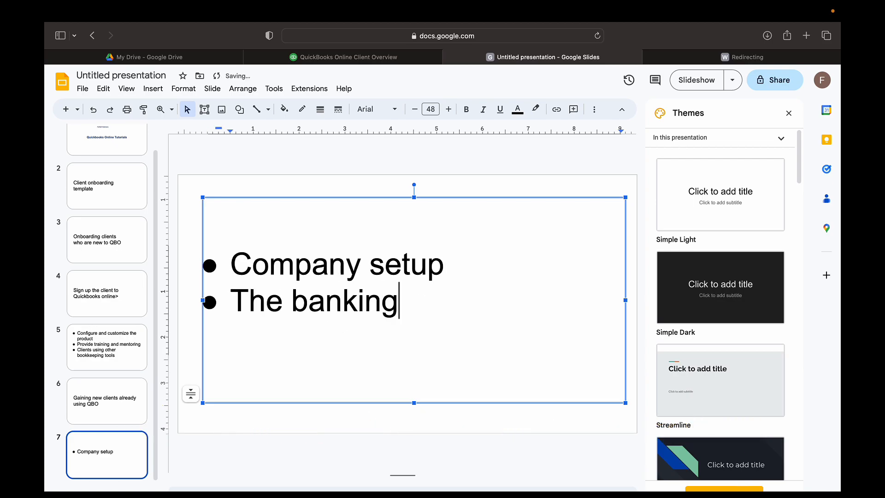
pyautogui.write('activity')
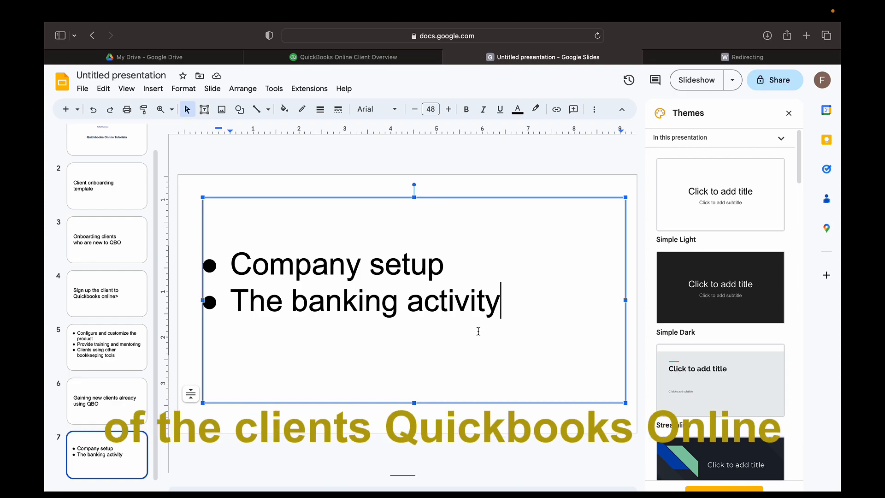
# Open the books Overview and expand Company Setup to show Subscription, Payroll, Sales tax and Apps
pyautogui.click(352, 54)
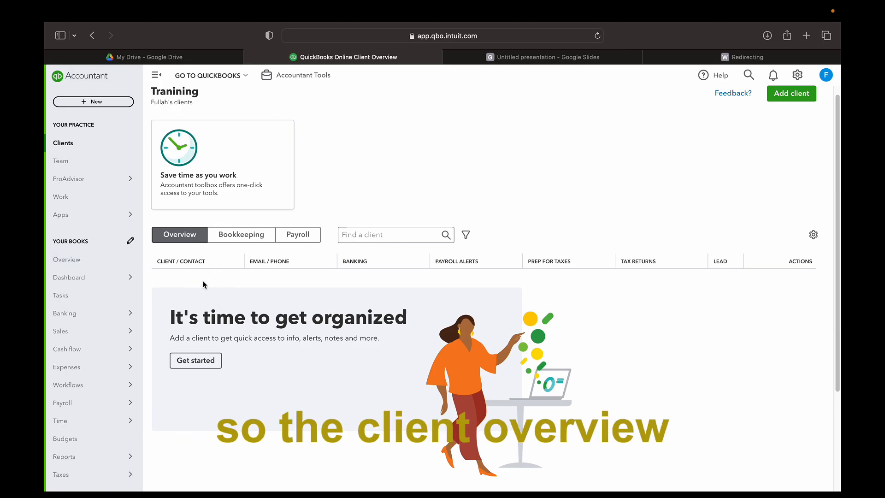
pyautogui.click(77, 264)
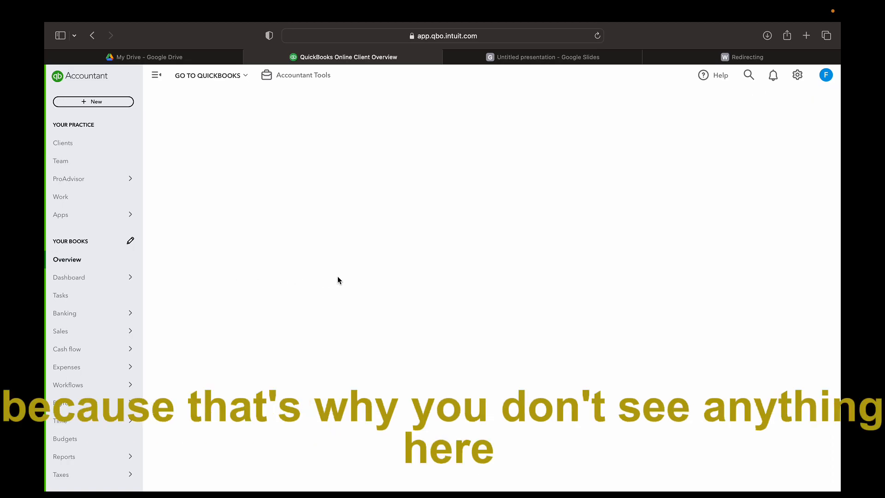
pyautogui.scroll(-2, 500, 316)
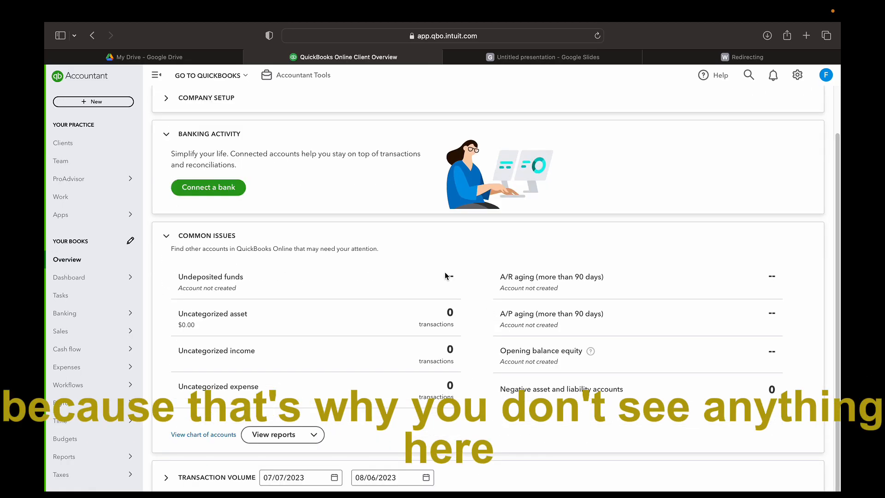
pyautogui.scroll(2, 444, 272)
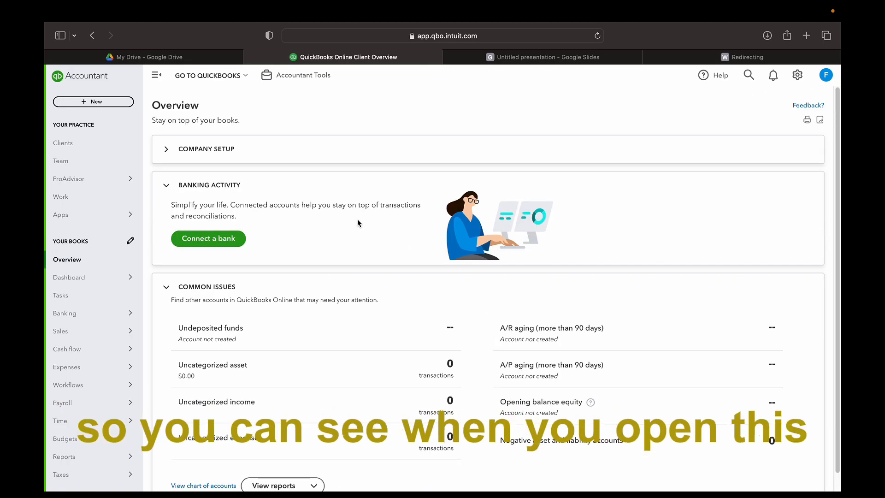
pyautogui.scroll(-2, 409, 268)
pyautogui.scroll(2, 389, 278)
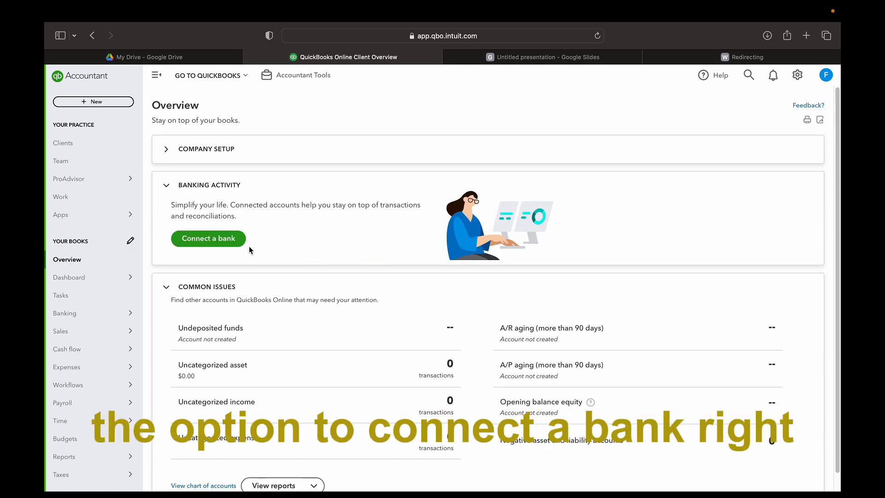
pyautogui.click(183, 155)
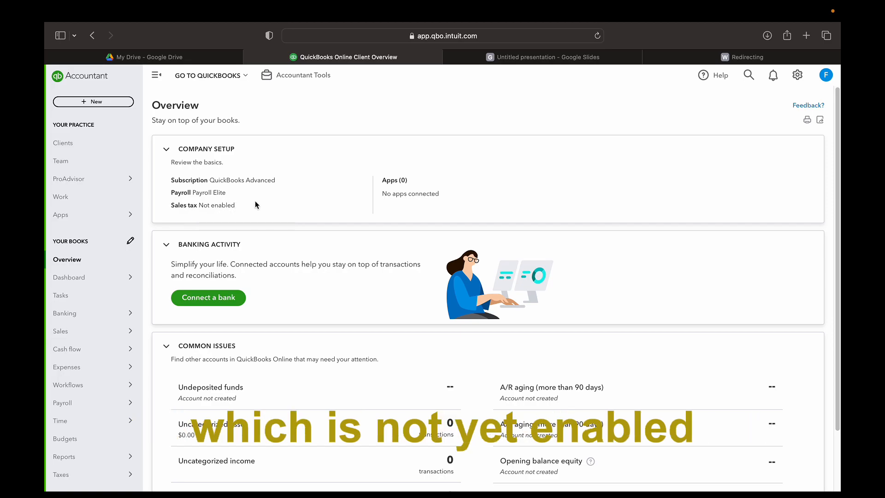
pyautogui.scroll(-3, 367, 222)
pyautogui.scroll(3, 372, 233)
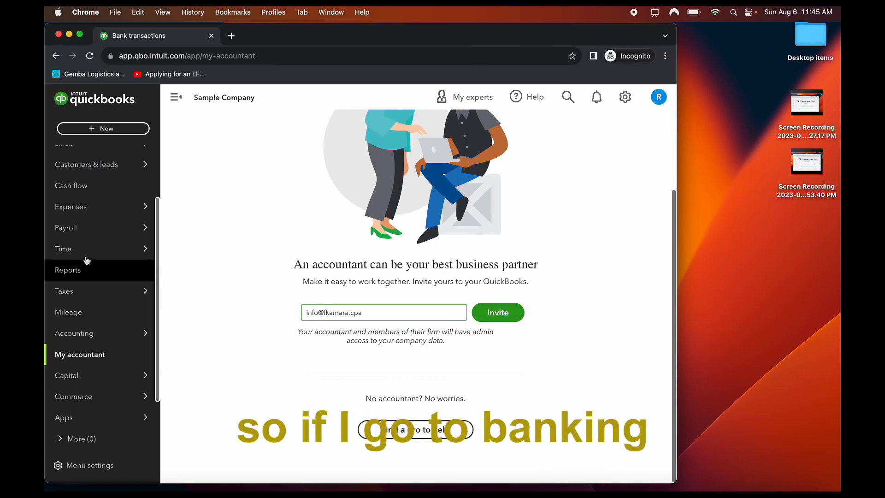
# Scroll through the client's Checking and Savings transactions, then return to the accountant's Overview
pyautogui.scroll(3, 82, 199)
pyautogui.click(82, 199)
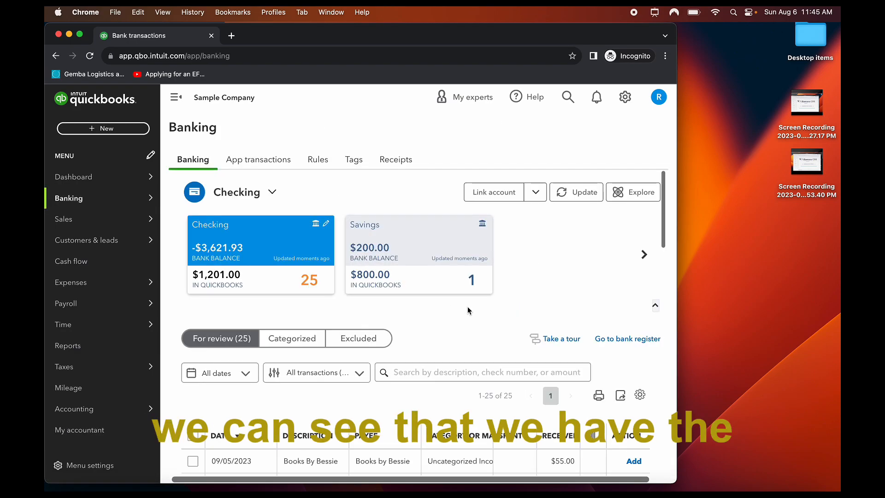
pyautogui.scroll(-3, 467, 306)
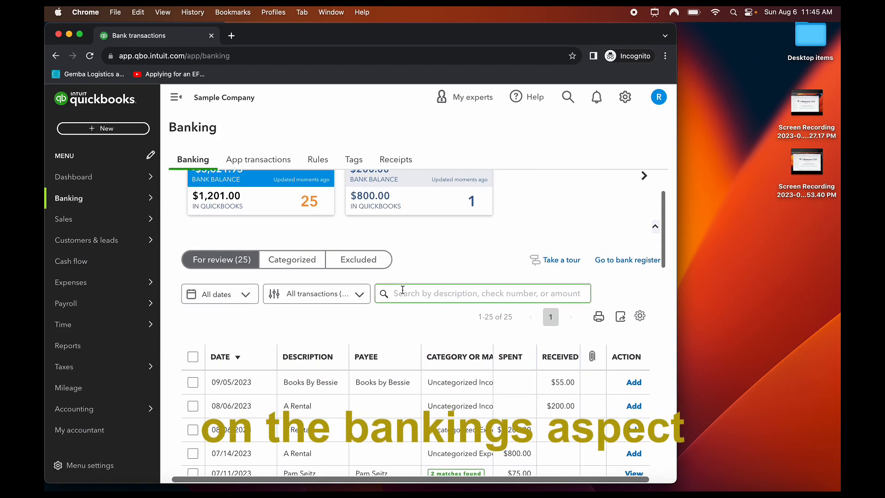
pyautogui.scroll(3, 394, 319)
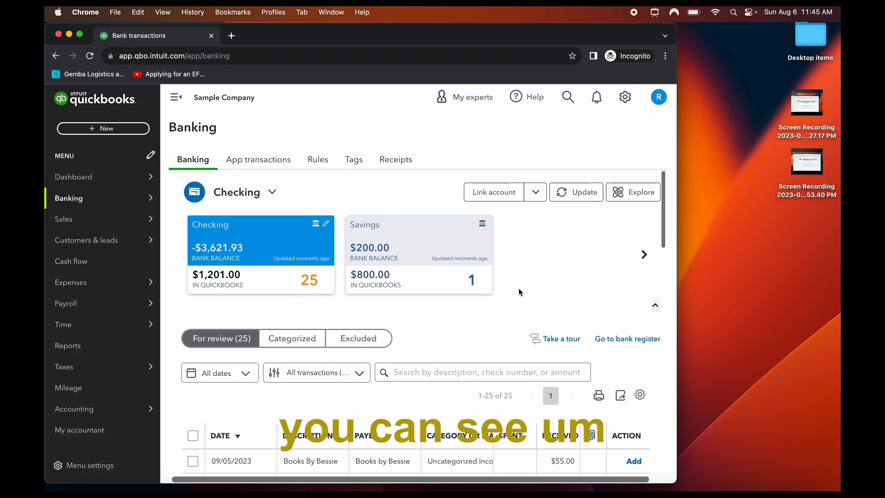
pyautogui.scroll(-10, 431, 304)
pyautogui.scroll(-5, 432, 306)
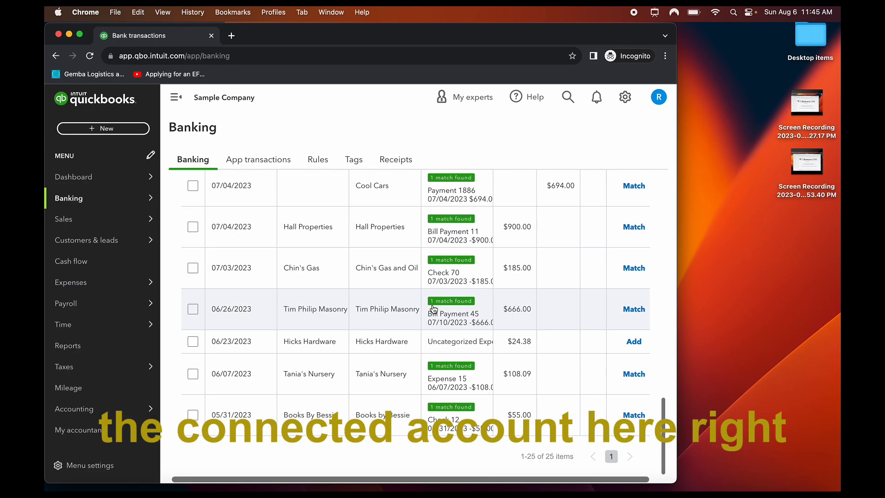
pyautogui.scroll(15, 432, 305)
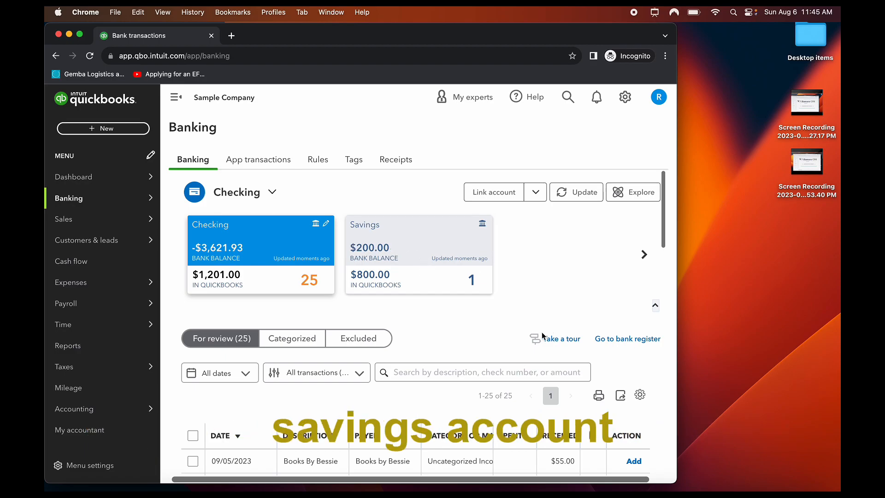
pyautogui.scroll(-10, 506, 339)
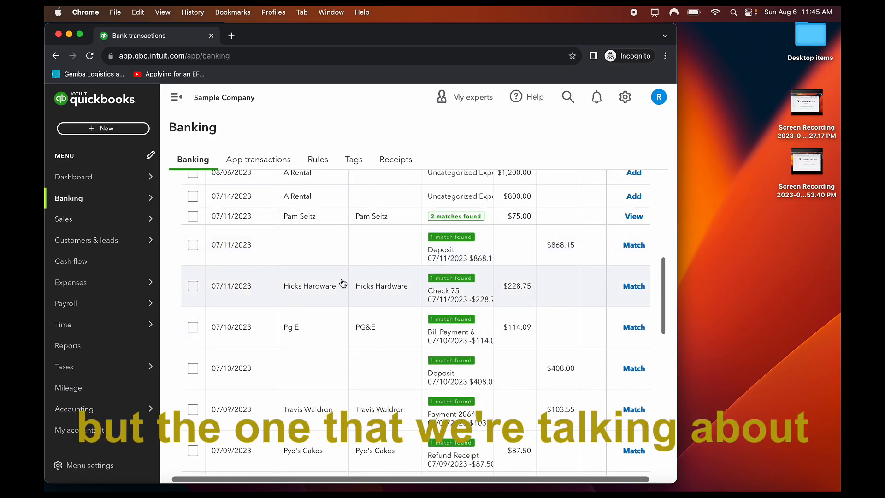
pyautogui.scroll(10, 343, 286)
pyautogui.scroll(-1, 399, 352)
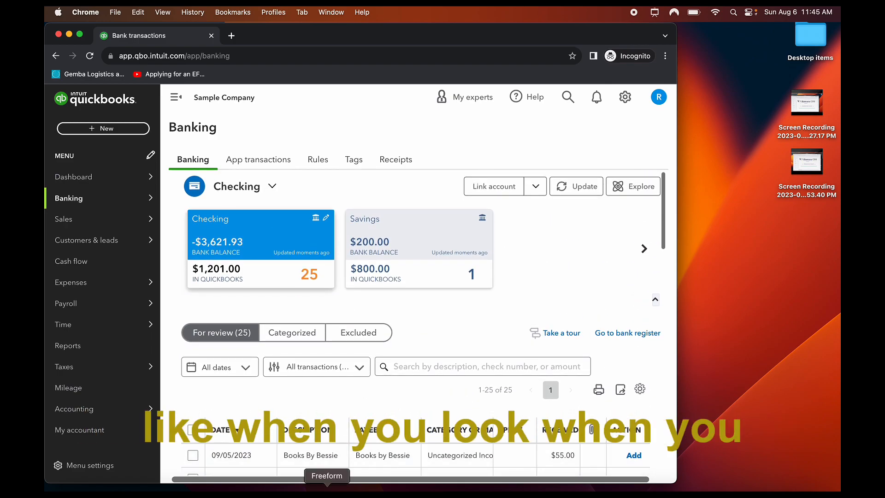
pyautogui.click(115, 489)
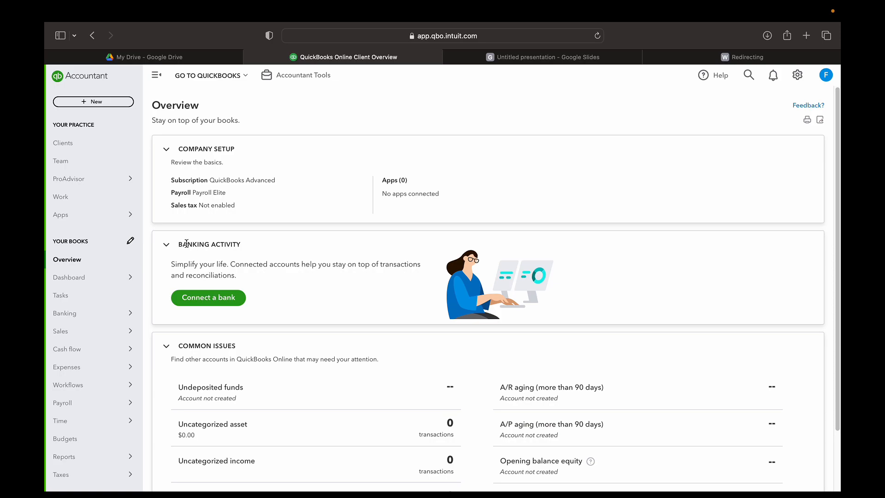
pyautogui.click(81, 145)
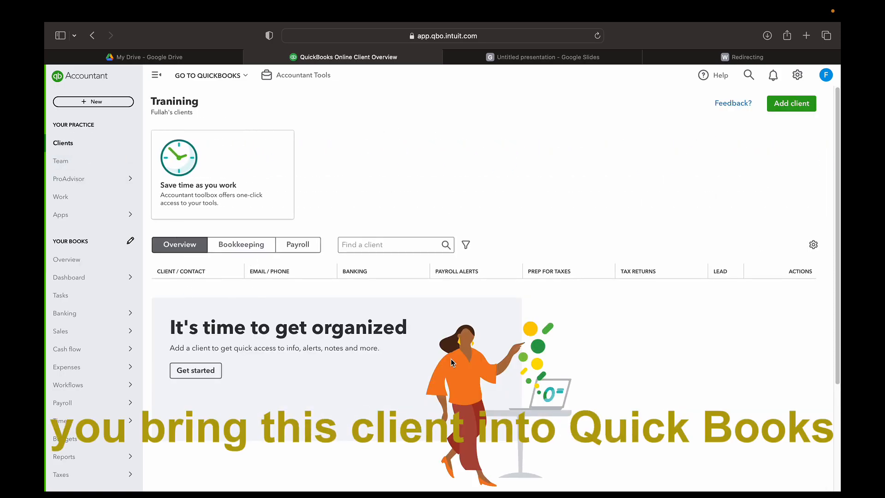
pyautogui.moveTo(77, 279)
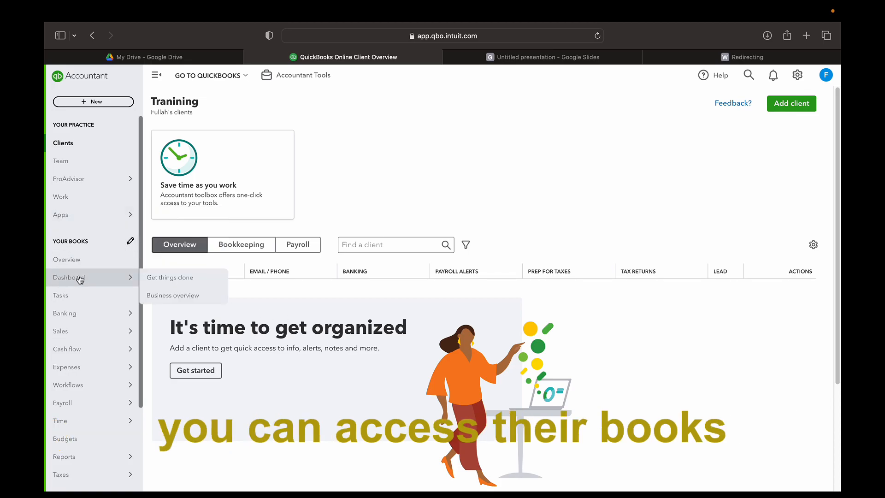
pyautogui.click(83, 260)
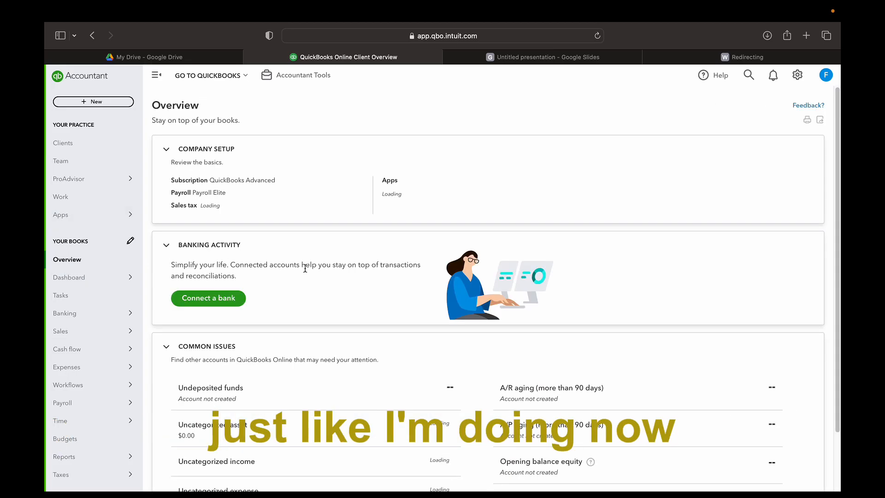
pyautogui.scroll(-1, 344, 248)
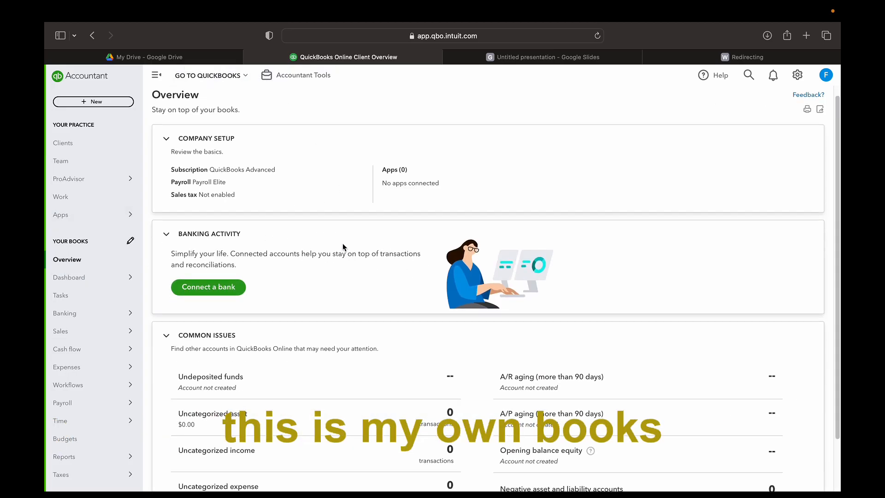
pyautogui.scroll(1, 312, 214)
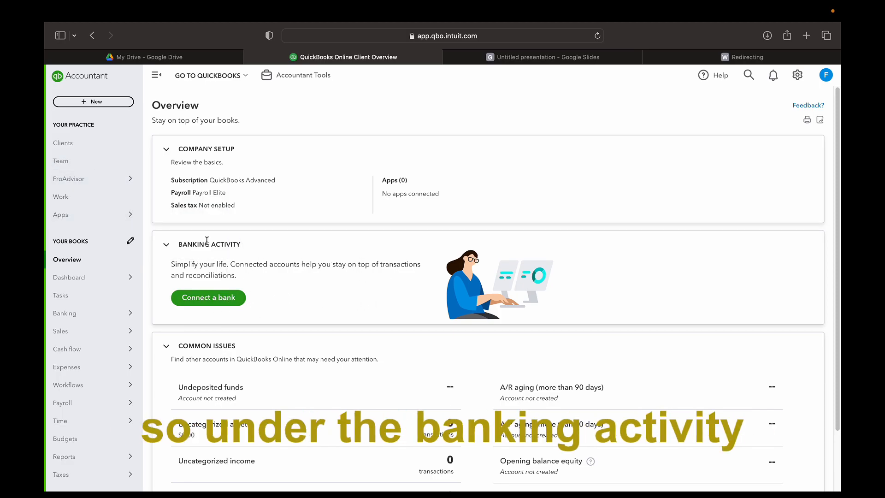
pyautogui.scroll(-1, 342, 300)
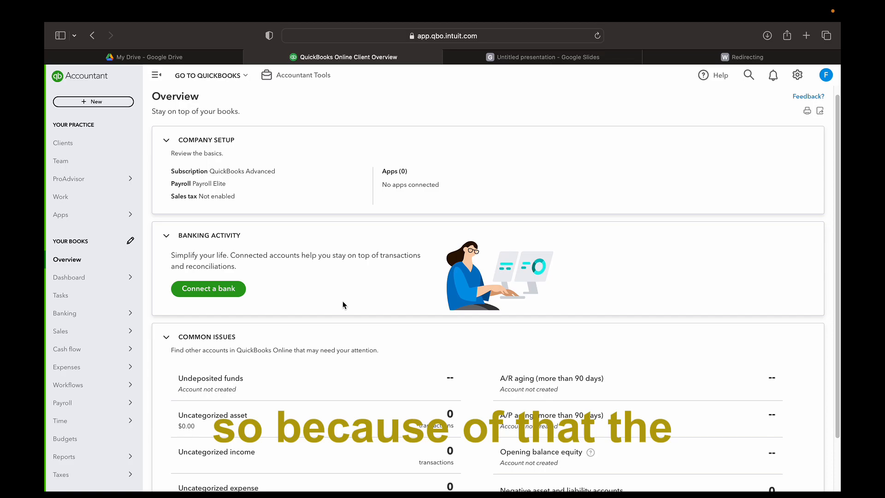
pyautogui.scroll(-3, 515, 305)
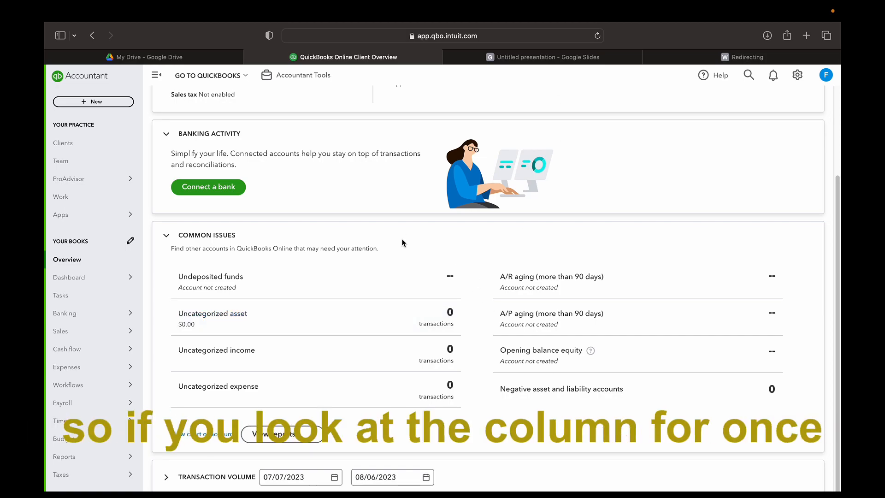
pyautogui.scroll(3, 402, 242)
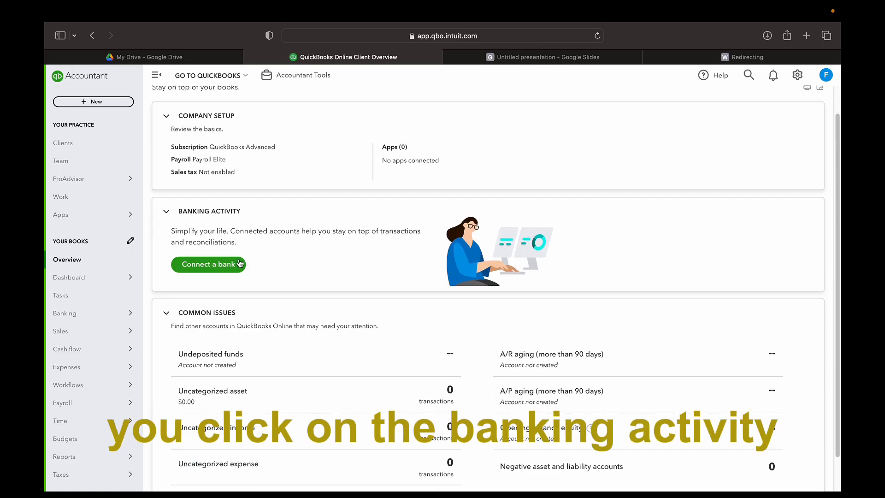
pyautogui.click(225, 267)
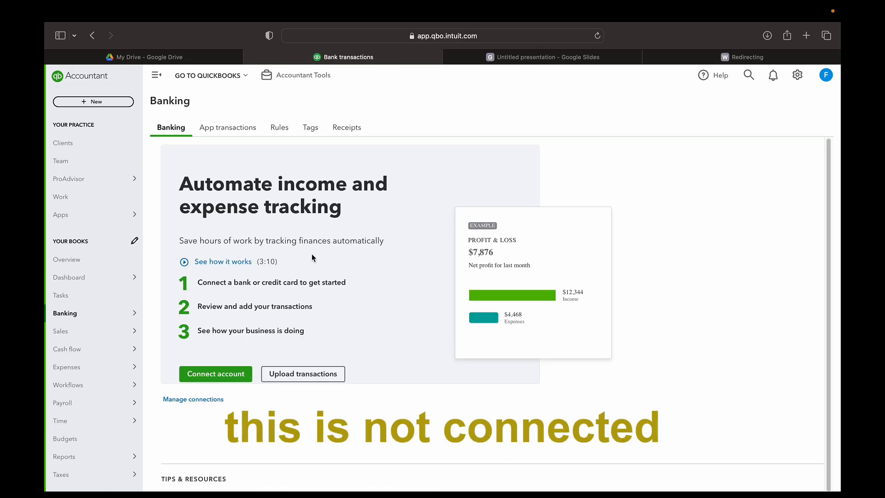
# Scroll the bank connection setup panel, then switch back to the onboarding presentation
pyautogui.scroll(-1, 381, 297)
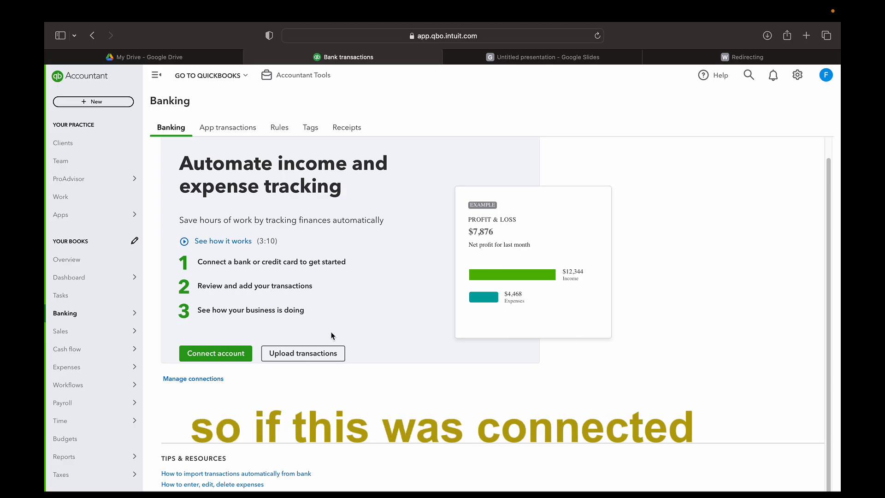
pyautogui.scroll(1, 354, 382)
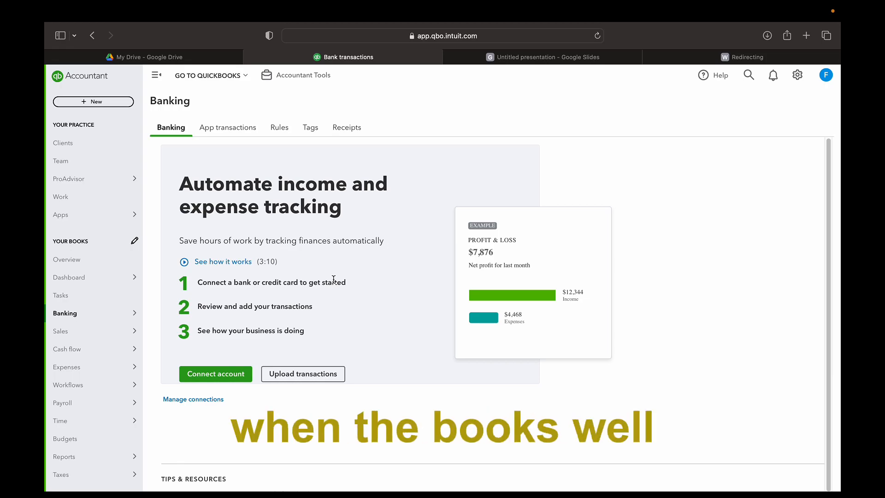
pyautogui.click(543, 56)
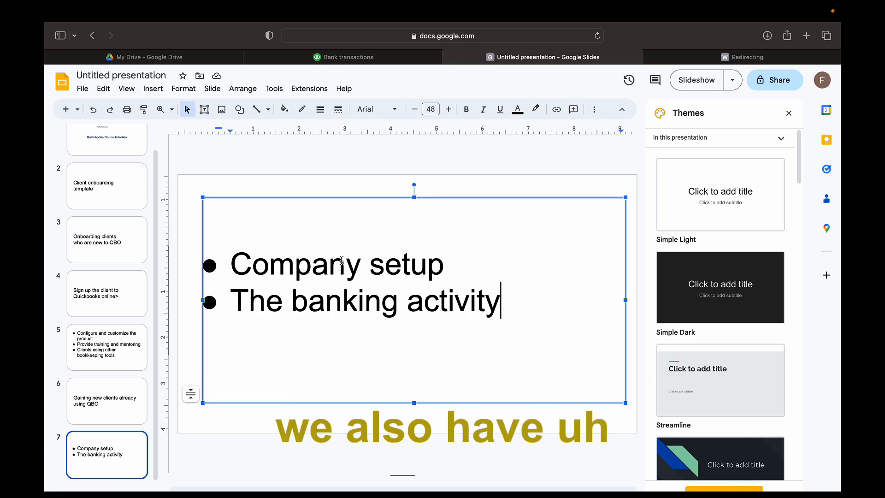
# Duplicate slide 7 as slide 8 and replace its bullet text with 'Common issues'
pyautogui.rightClick(120, 443)
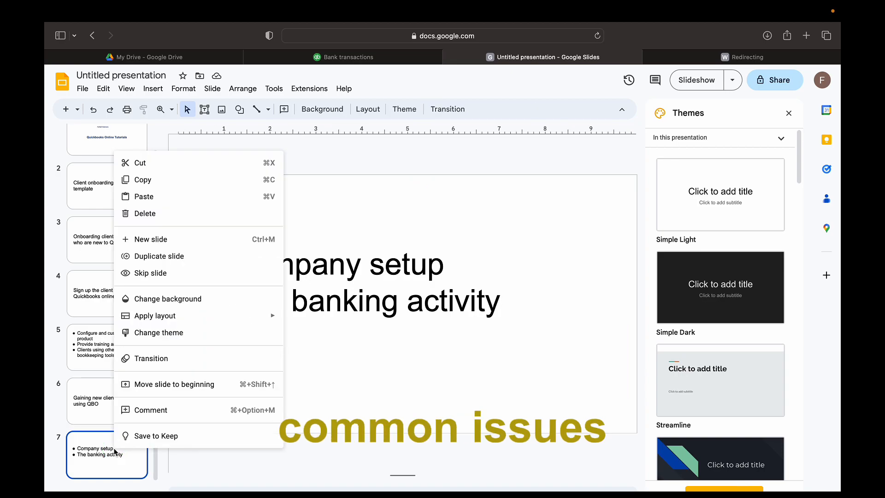
pyautogui.click(206, 257)
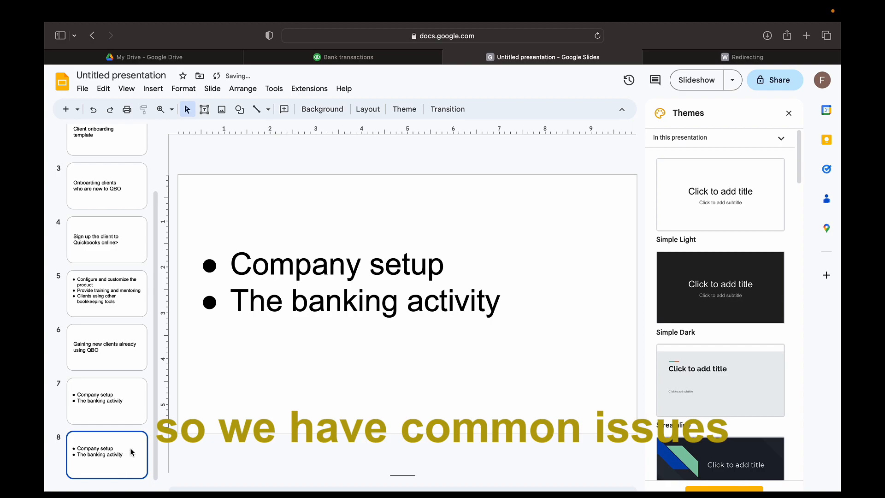
pyautogui.click(333, 369)
pyautogui.click(336, 356)
pyautogui.press('super+a')
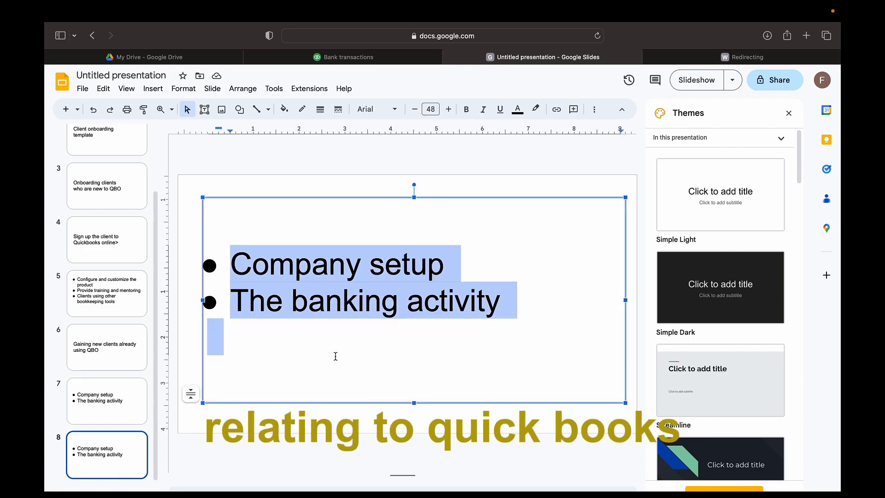
pyautogui.press('BackSpace')
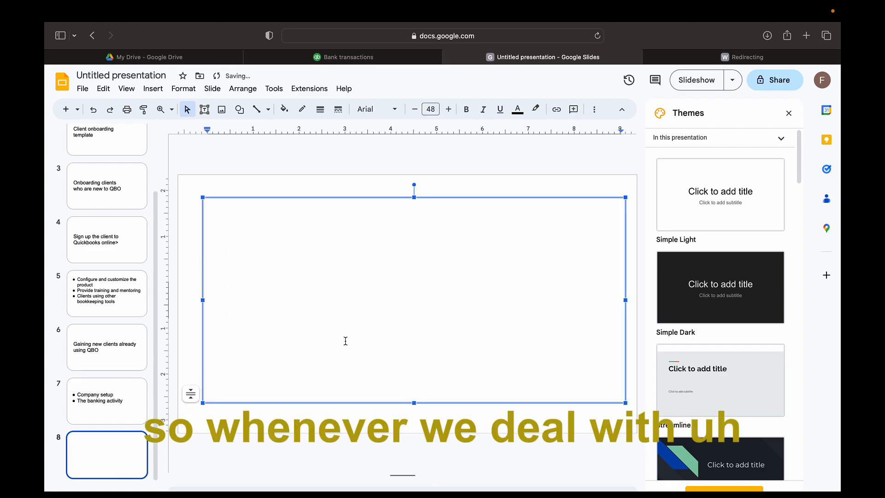
pyautogui.write('Common issues')
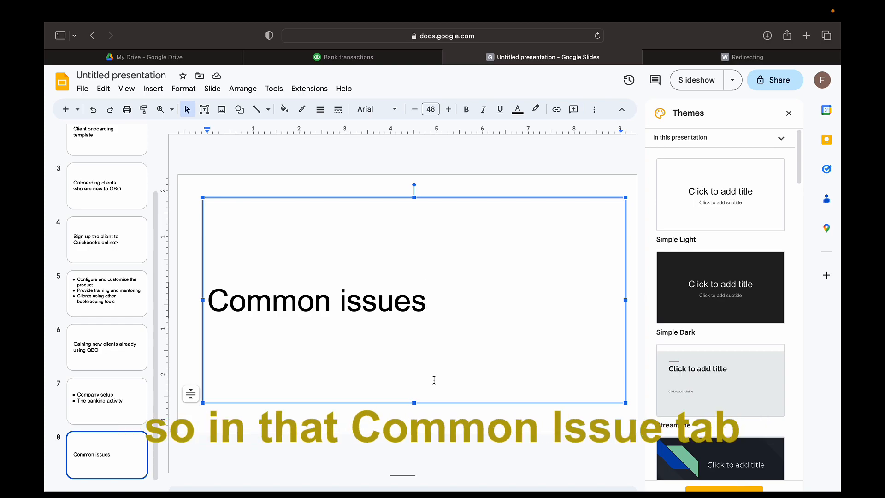
# Show the books' Overview page, after a brief Clients visit, scrolled to Common Issues, then open Banking
pyautogui.click(330, 59)
pyautogui.scroll(-1, 377, 276)
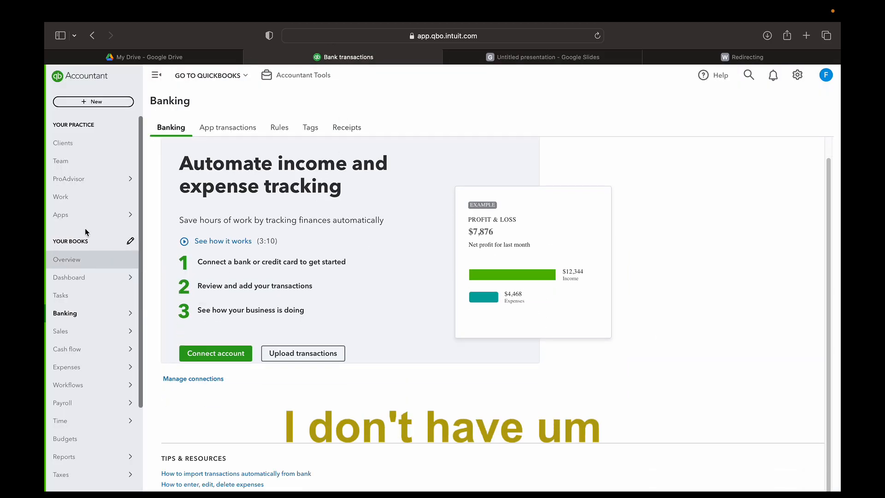
pyautogui.click(81, 260)
pyautogui.click(92, 152)
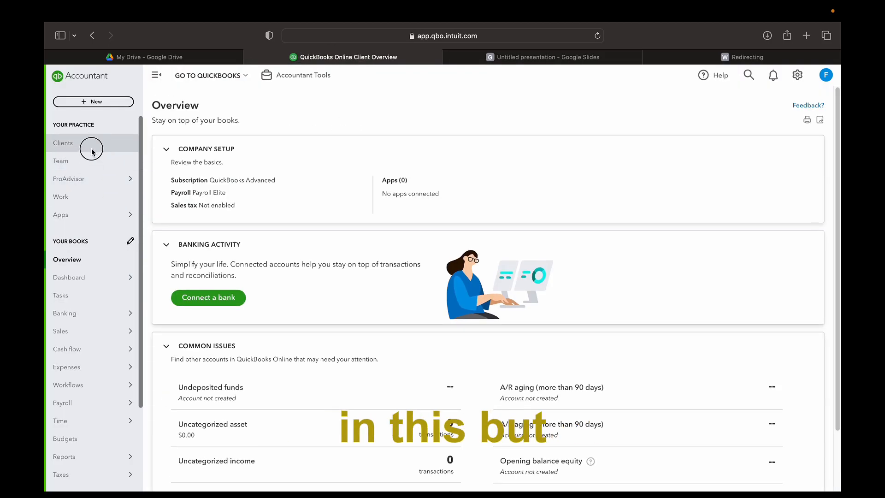
pyautogui.scroll(-5, 253, 292)
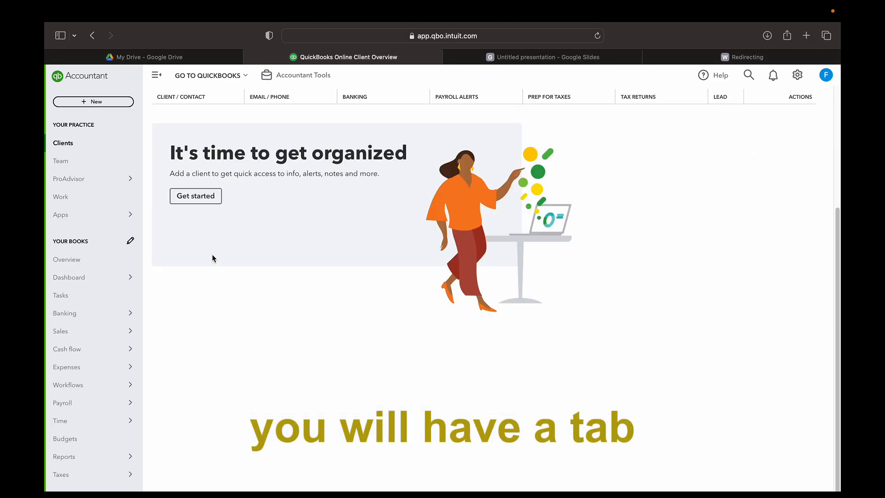
pyautogui.click(67, 260)
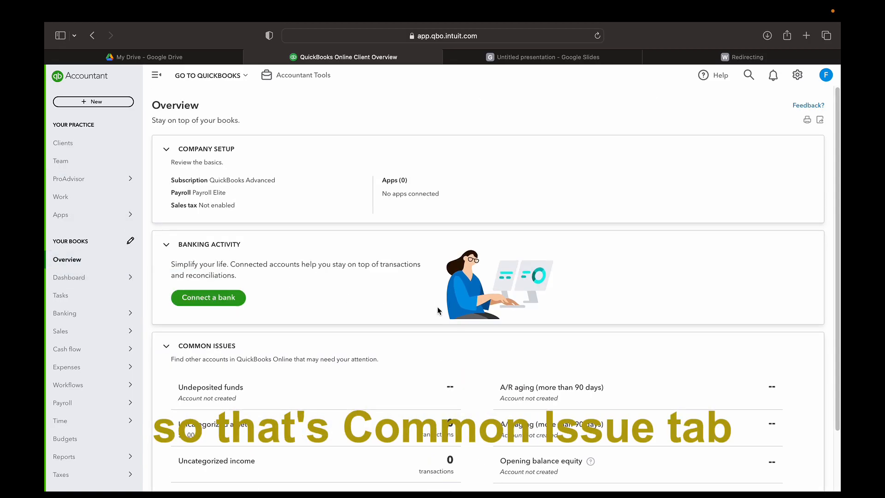
pyautogui.scroll(-3, 438, 308)
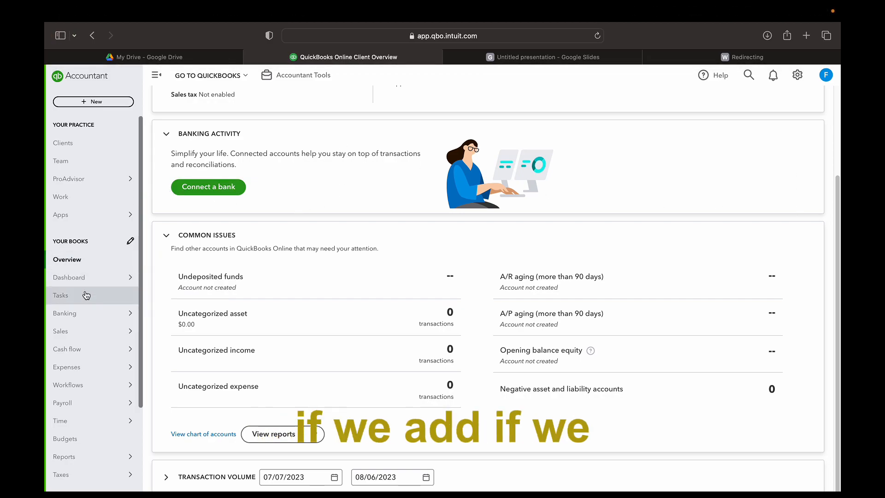
pyautogui.click(83, 316)
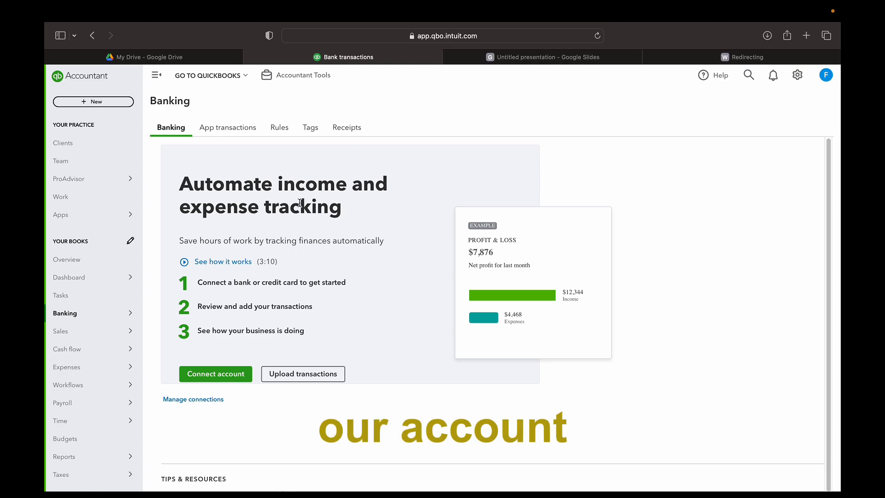
# Open and dismiss the connect-a-bank-account dialog, then display the Banking Rules page
pyautogui.click(212, 376)
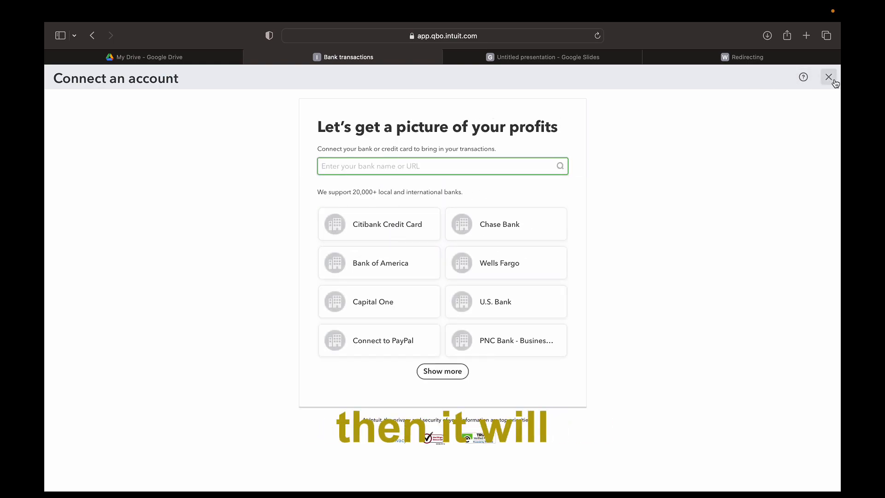
pyautogui.click(829, 77)
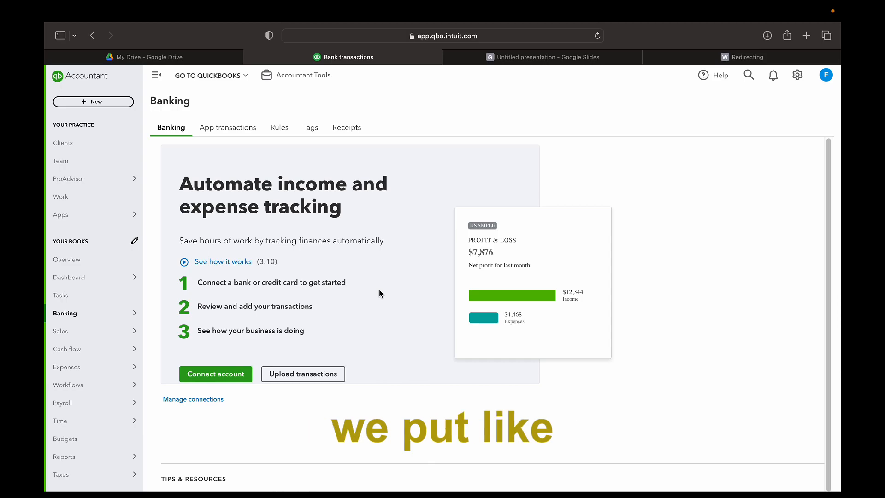
pyautogui.click(280, 128)
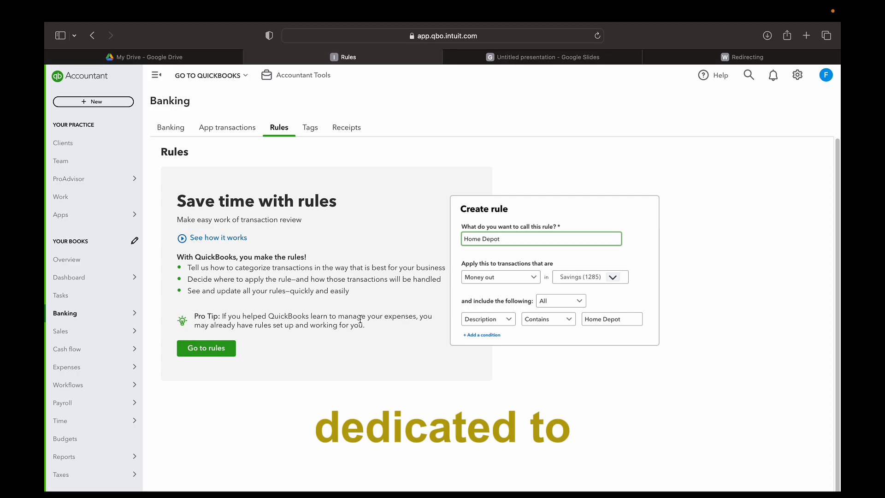
# Switch from Rules to the Banking Tags page with its Money in and Money out panels
pyautogui.click(314, 133)
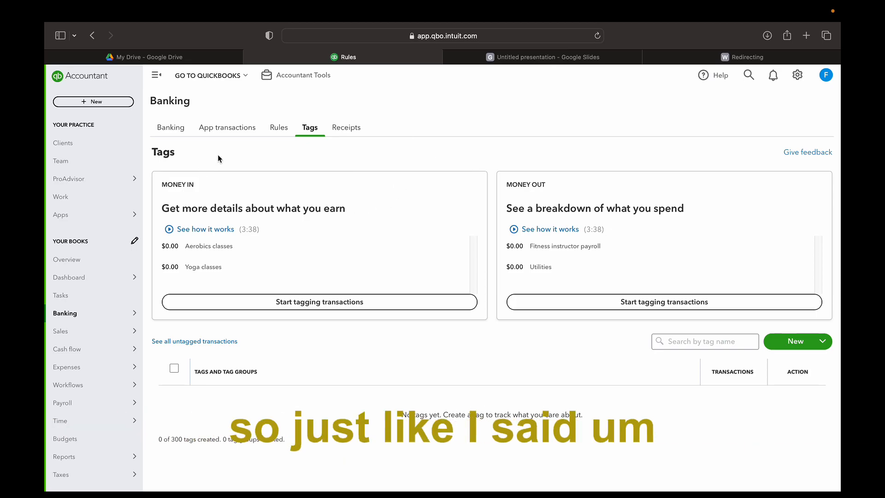
# Go back to the books' Overview and scroll through company setup, banking activity and Common issues
pyautogui.click(78, 259)
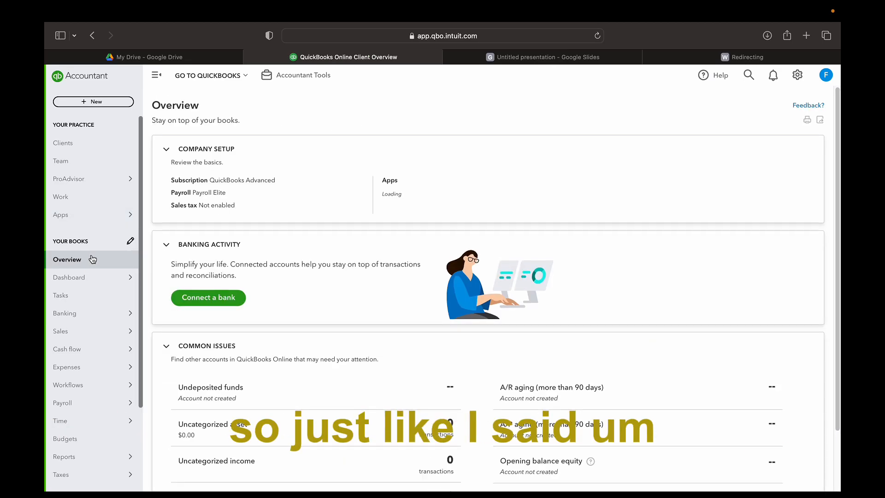
pyautogui.scroll(-3, 347, 293)
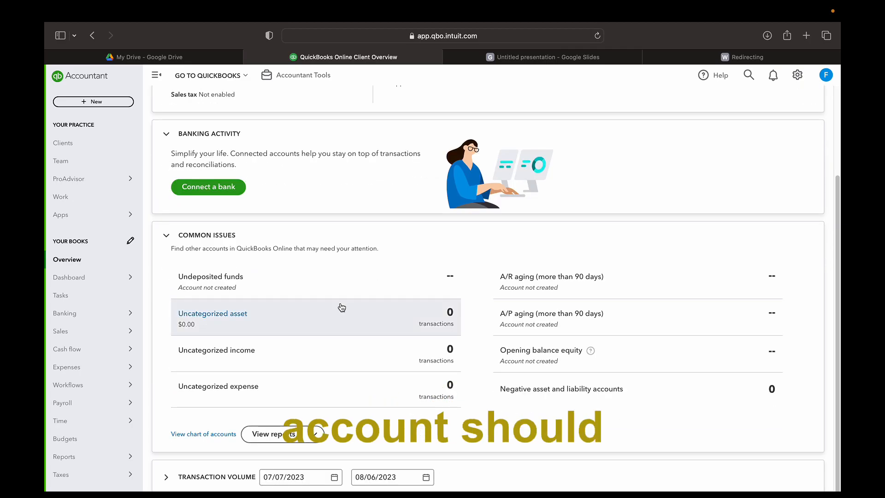
pyautogui.scroll(3, 341, 304)
pyautogui.scroll(-2, 340, 306)
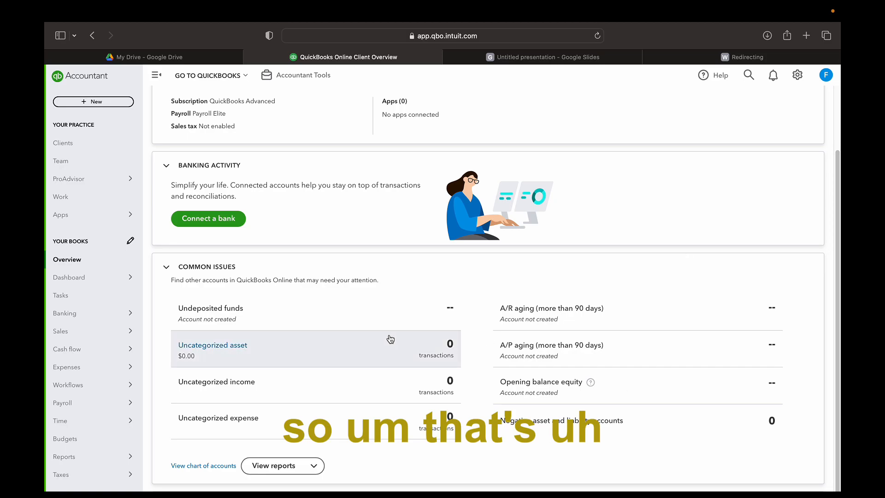
pyautogui.scroll(3, 436, 324)
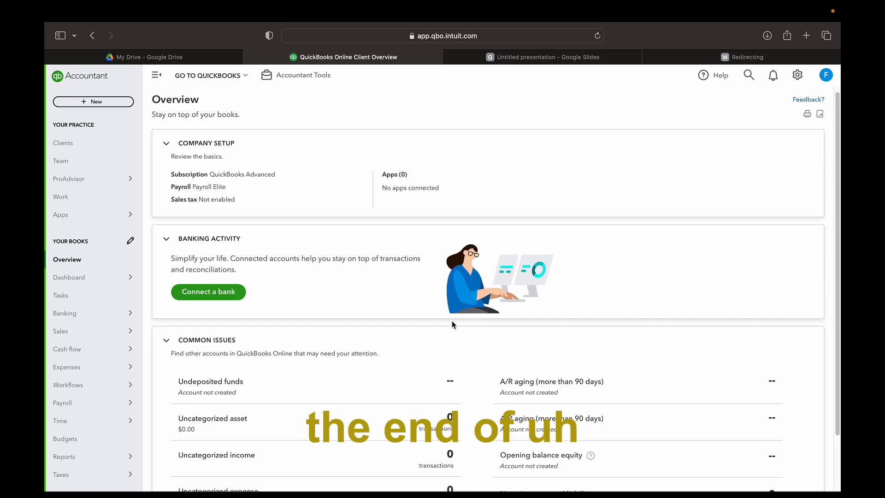
pyautogui.scroll(-4, 451, 321)
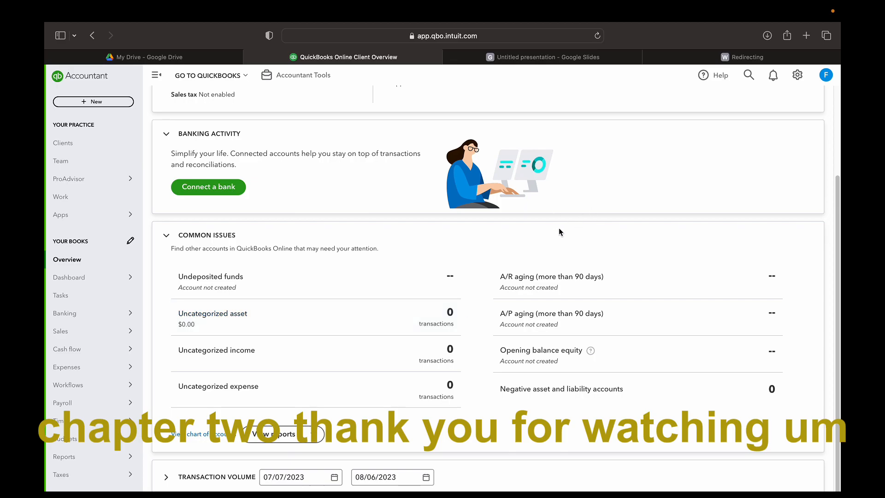
pyautogui.scroll(3, 539, 232)
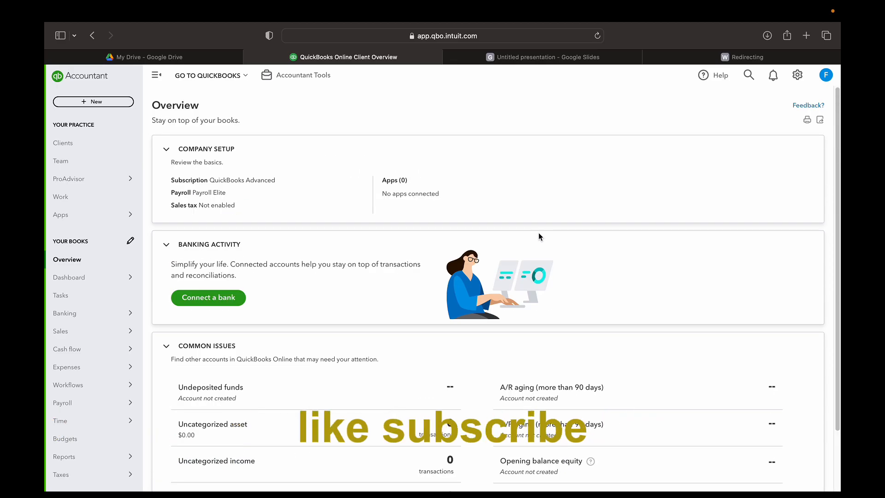